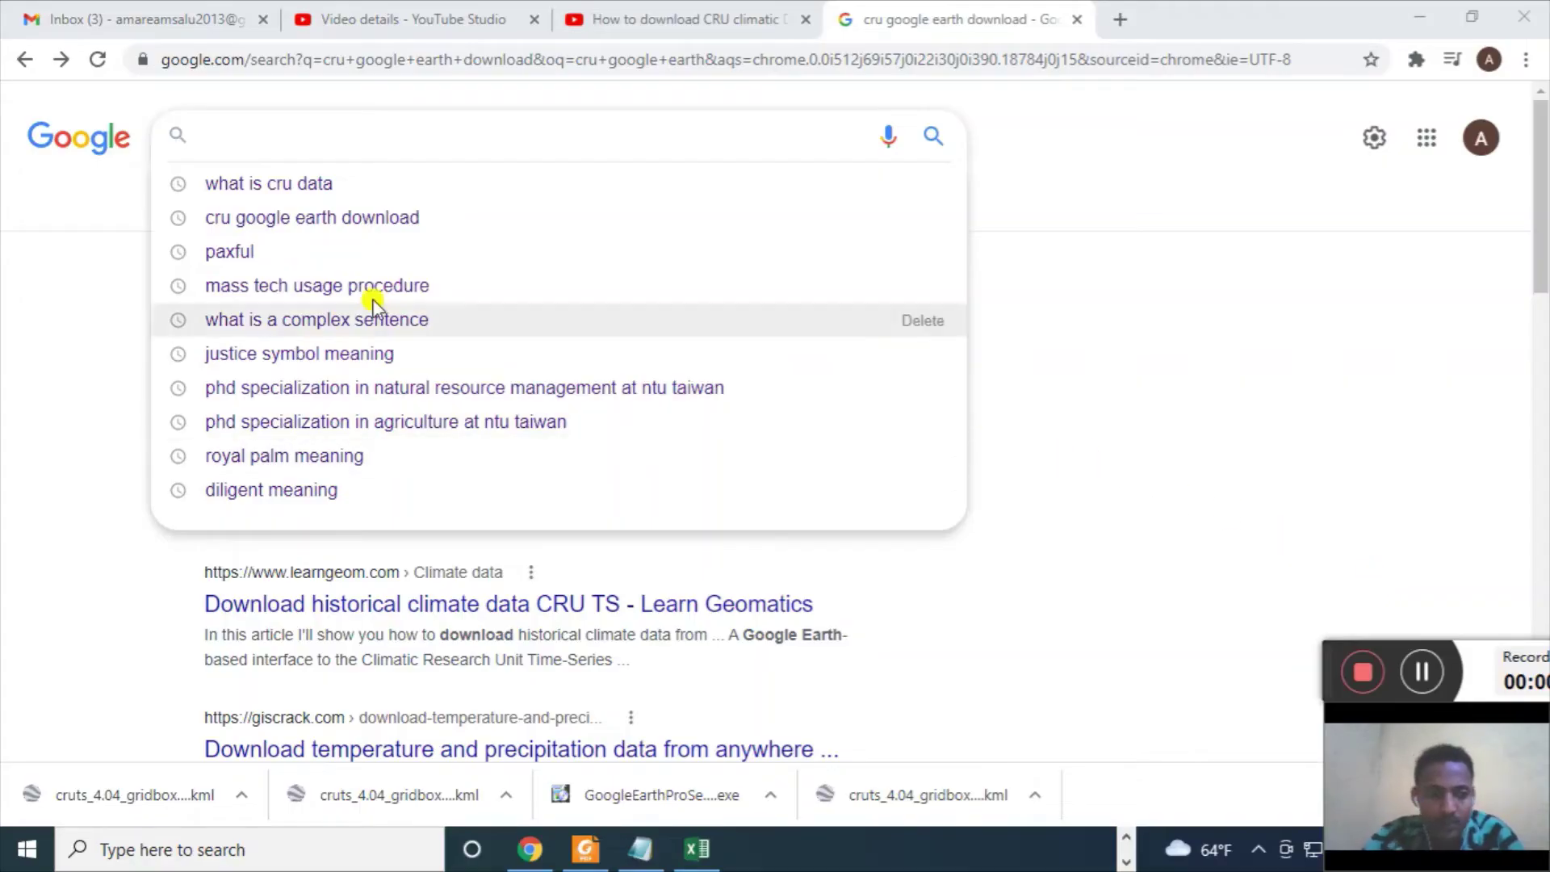
- Search Google for 'cru google earth download' using the suggested query
click(1094, 151)
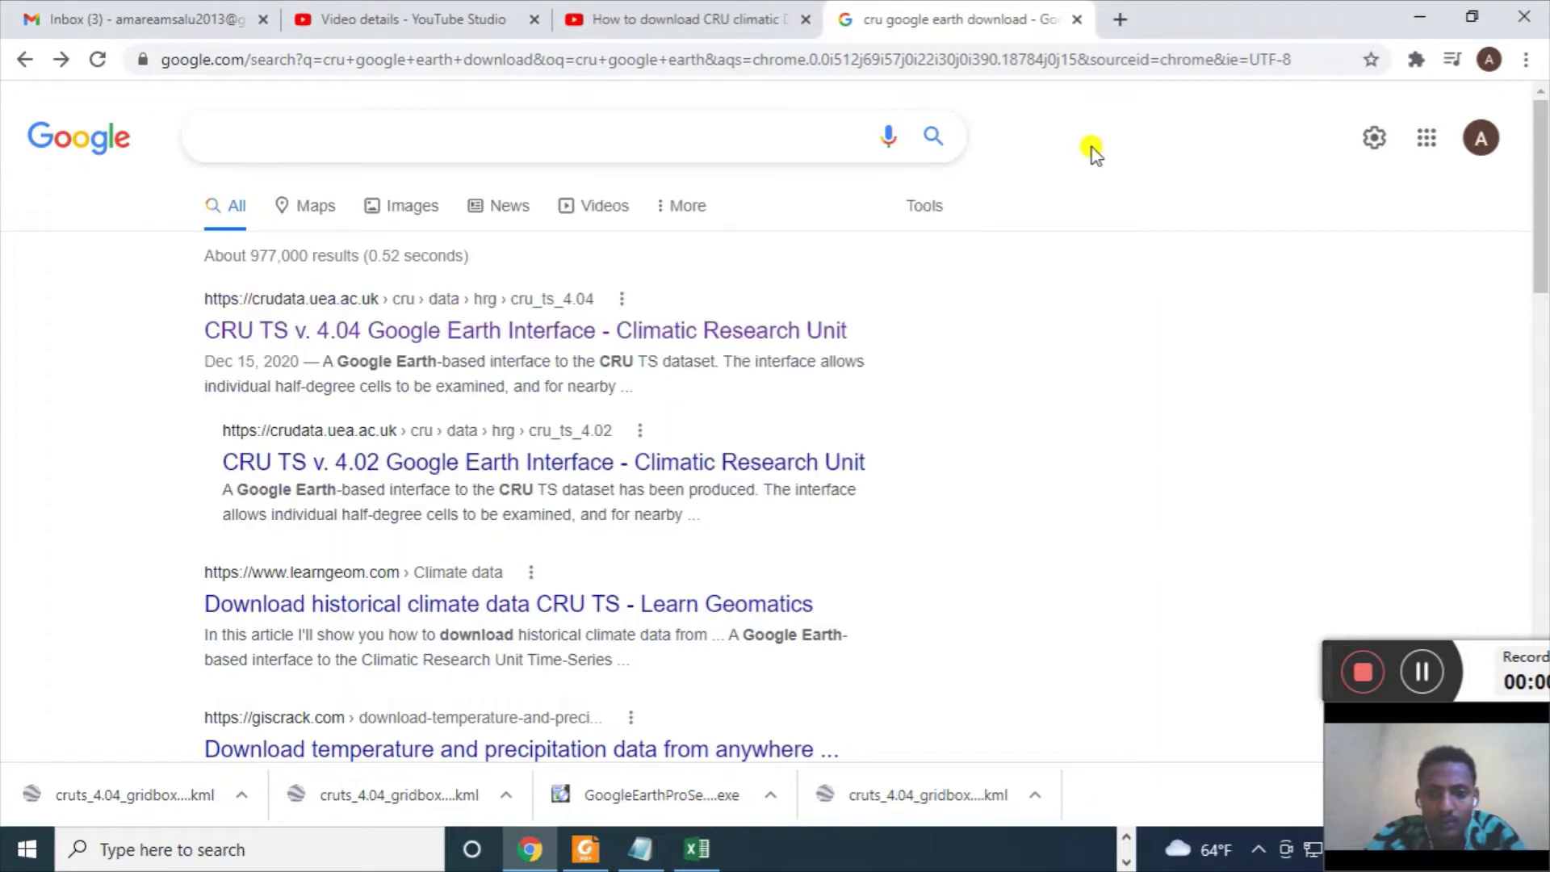
click(292, 137)
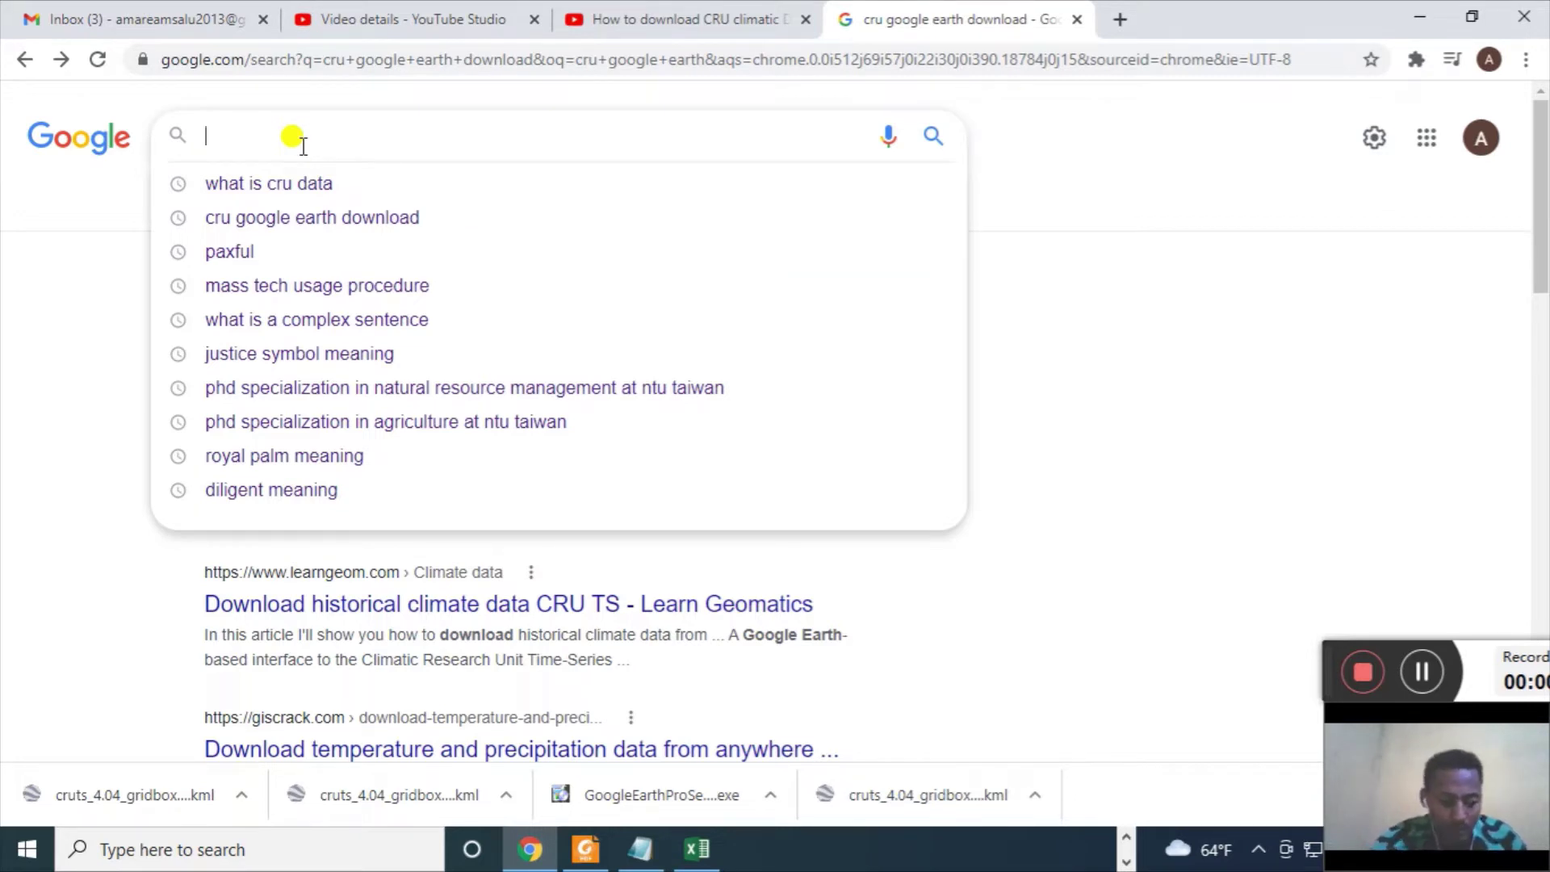
text(cru)
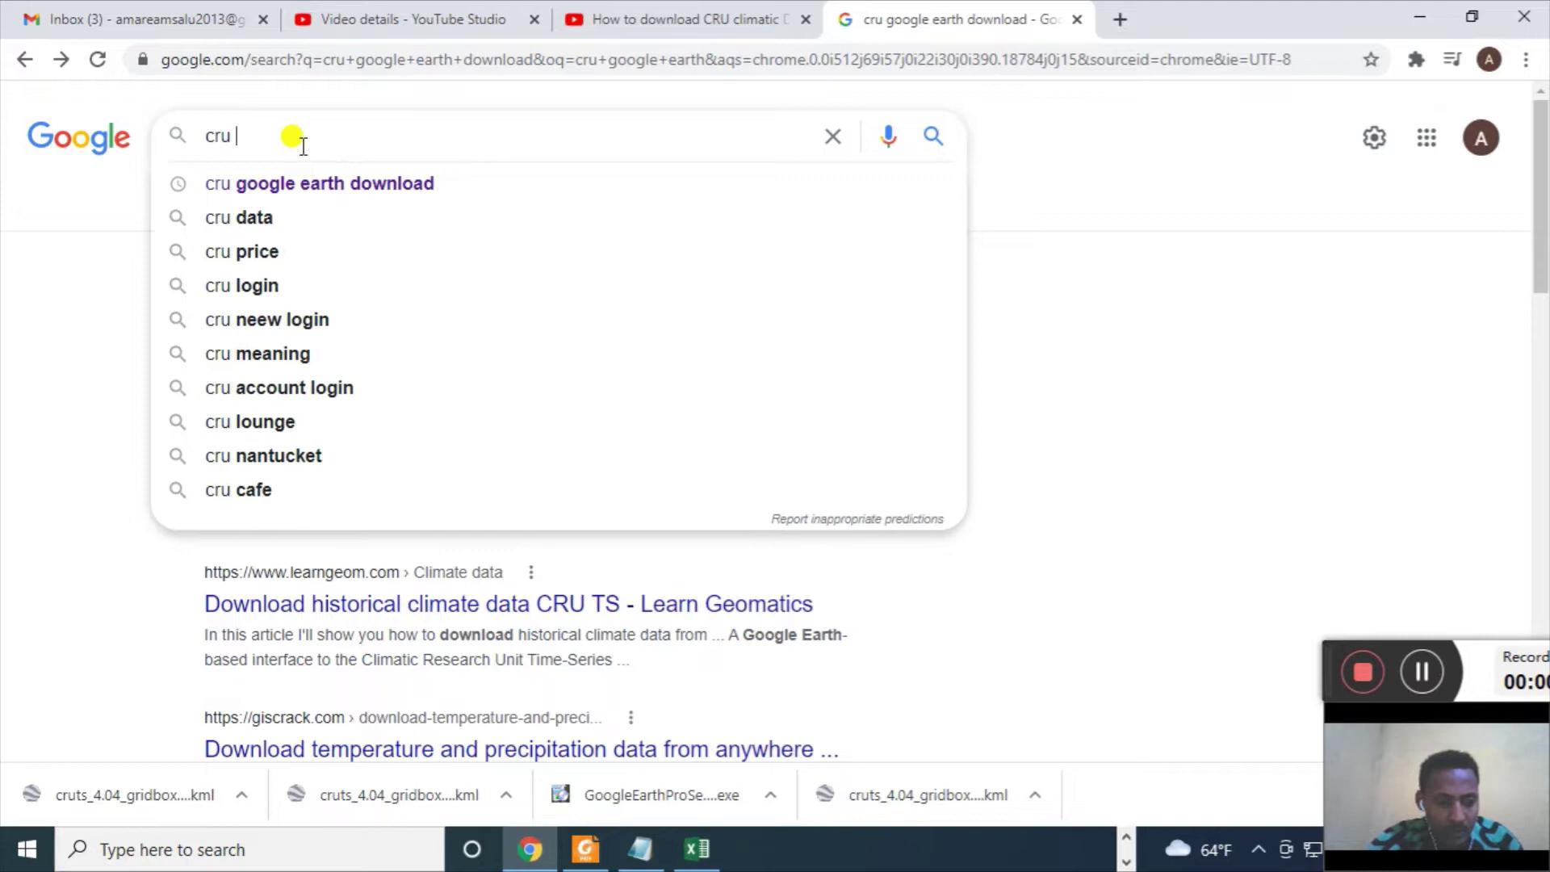
text( g)
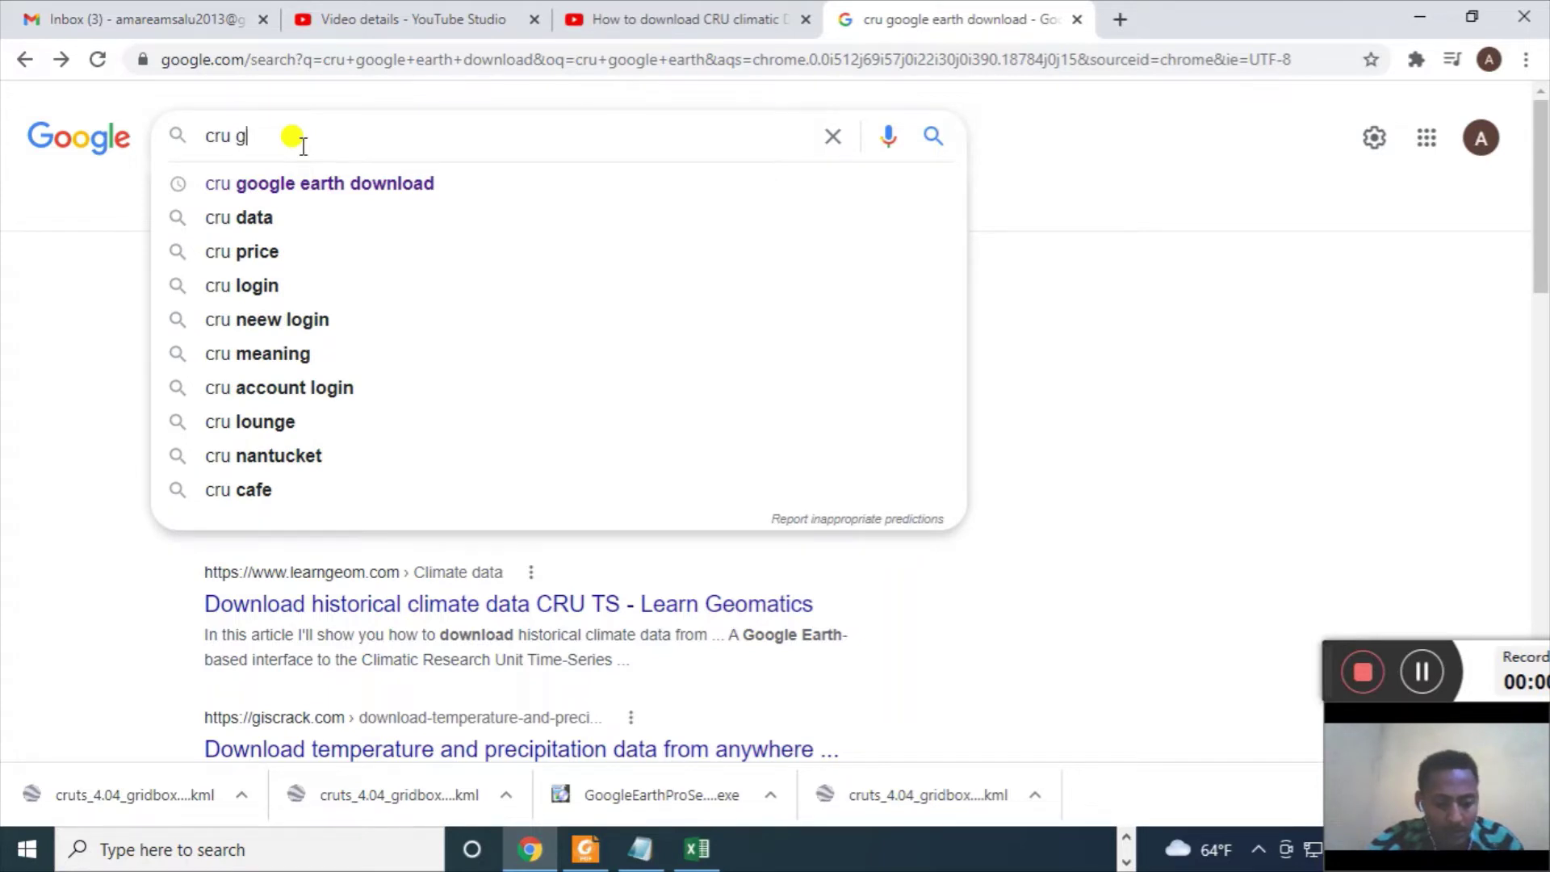
text(oogle)
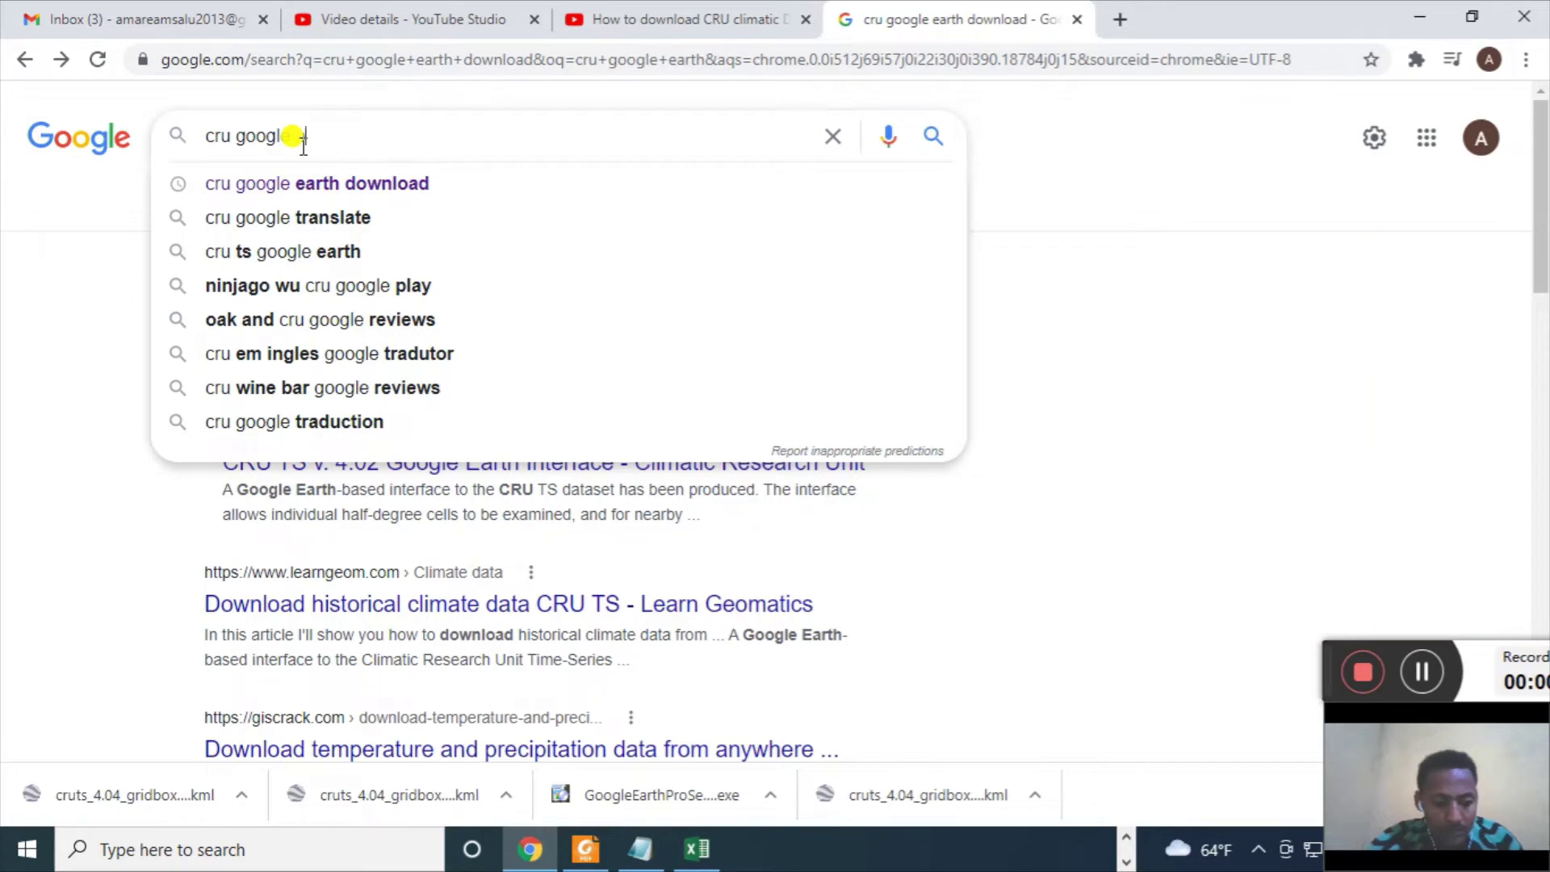
text( earth)
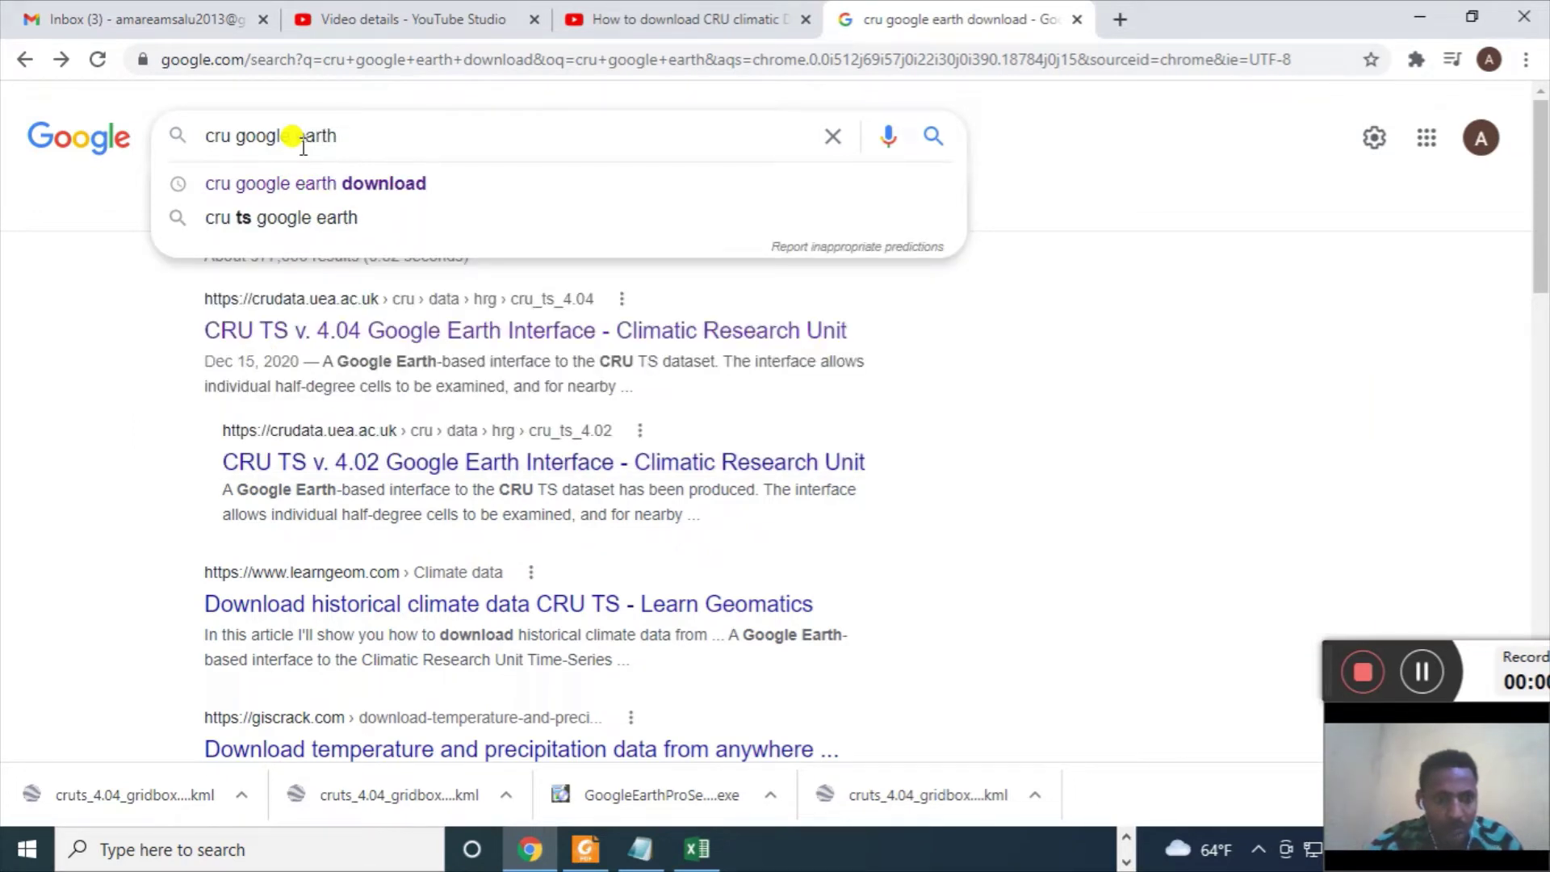
click(349, 188)
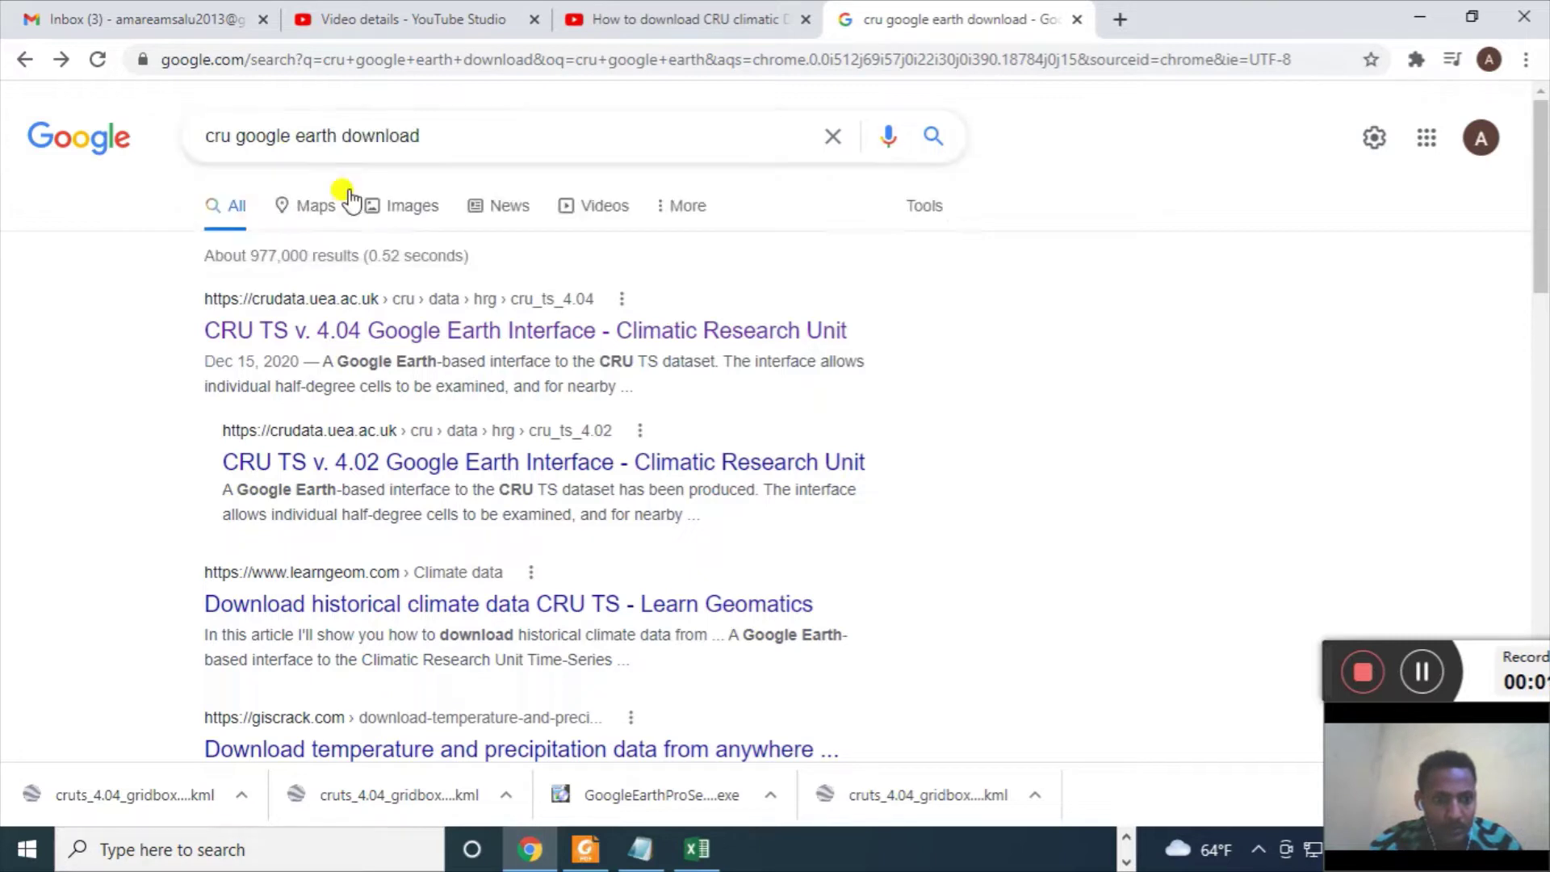
click(350, 197)
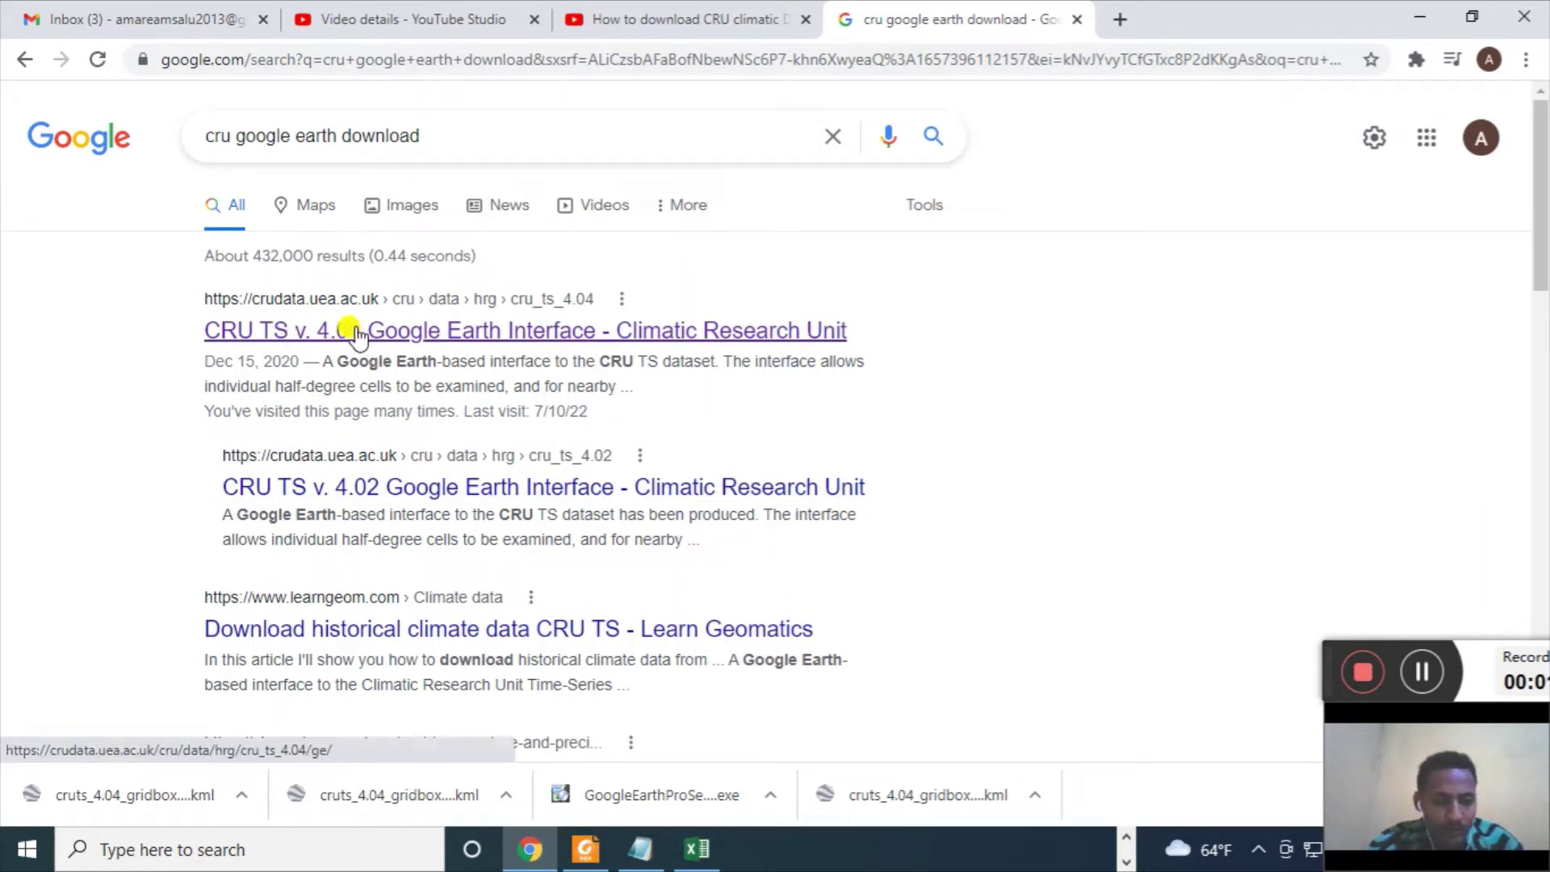
- Go to the CRU TS v. 4.04 Google Earth Interface result and download cruts_4.04_gridboxes.kml
click(355, 334)
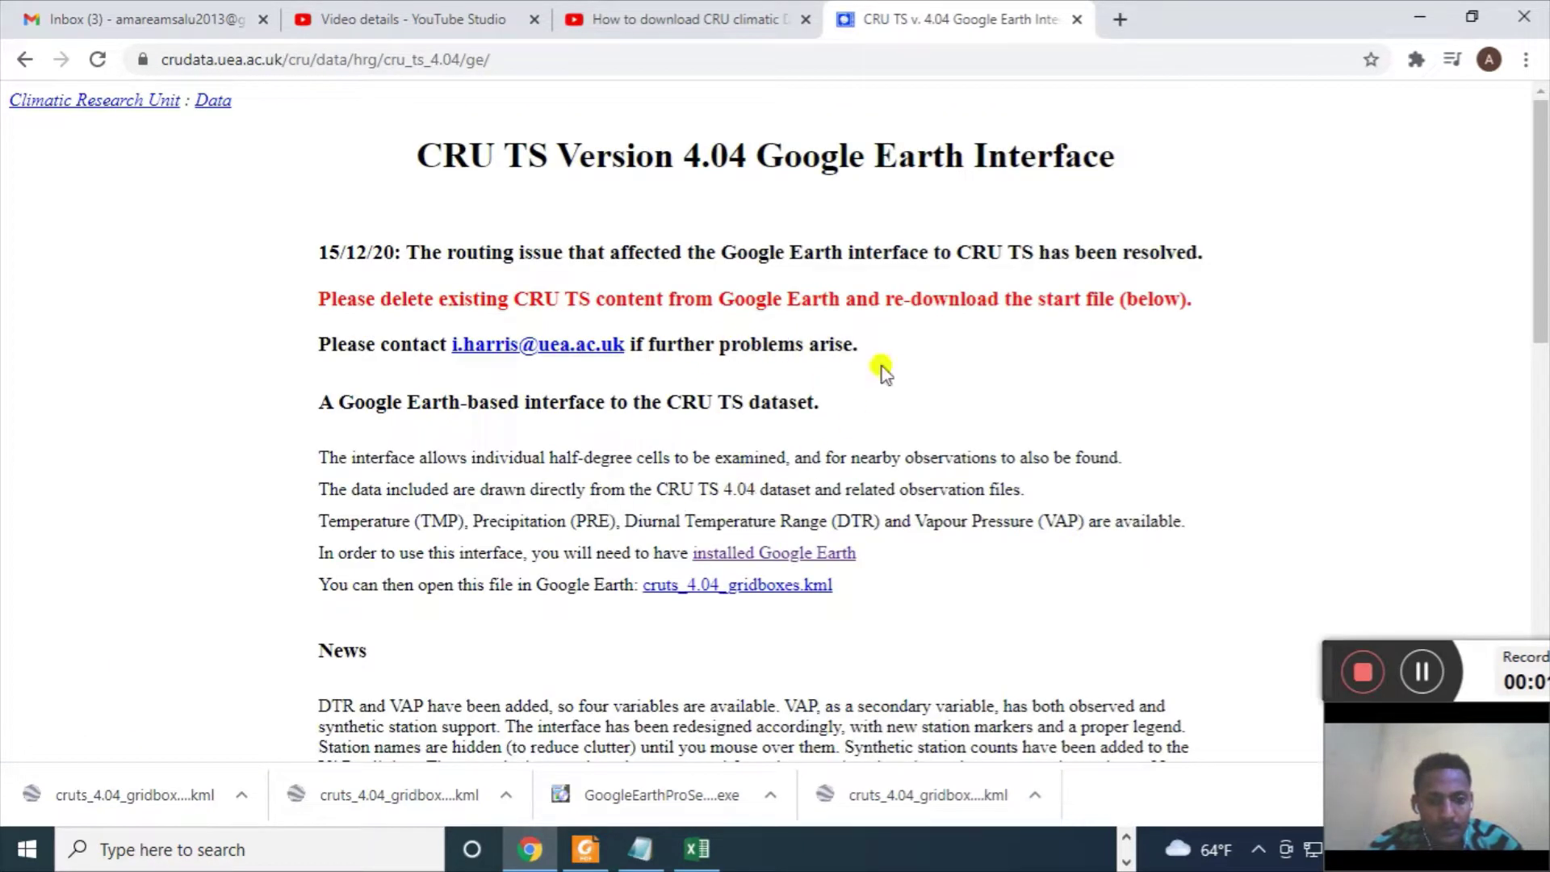
scroll(804, 322, down, 3)
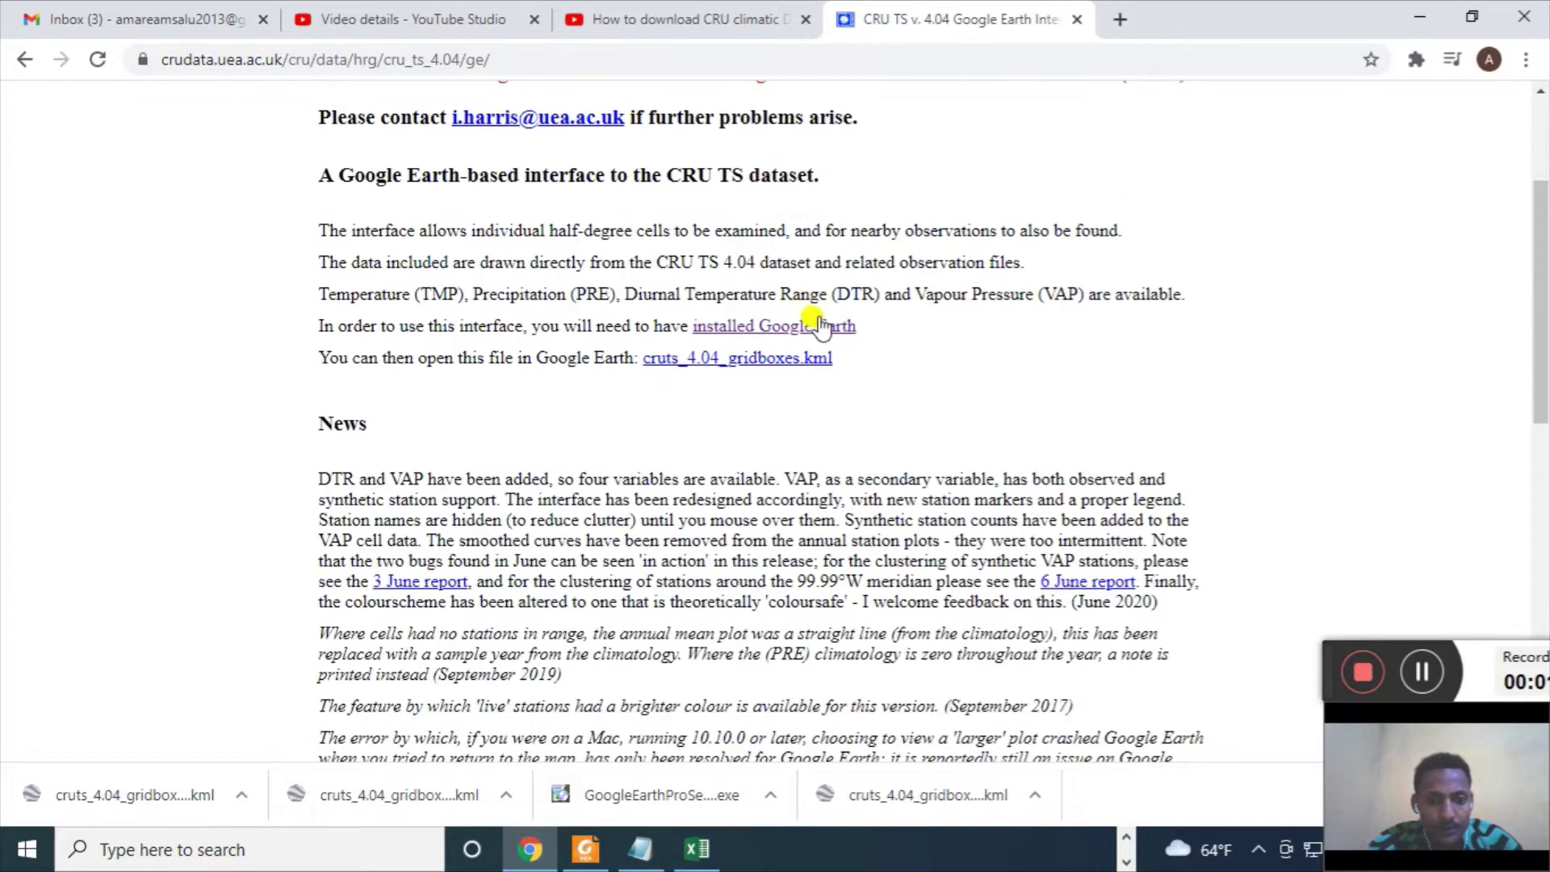
scroll(816, 323, up, 3)
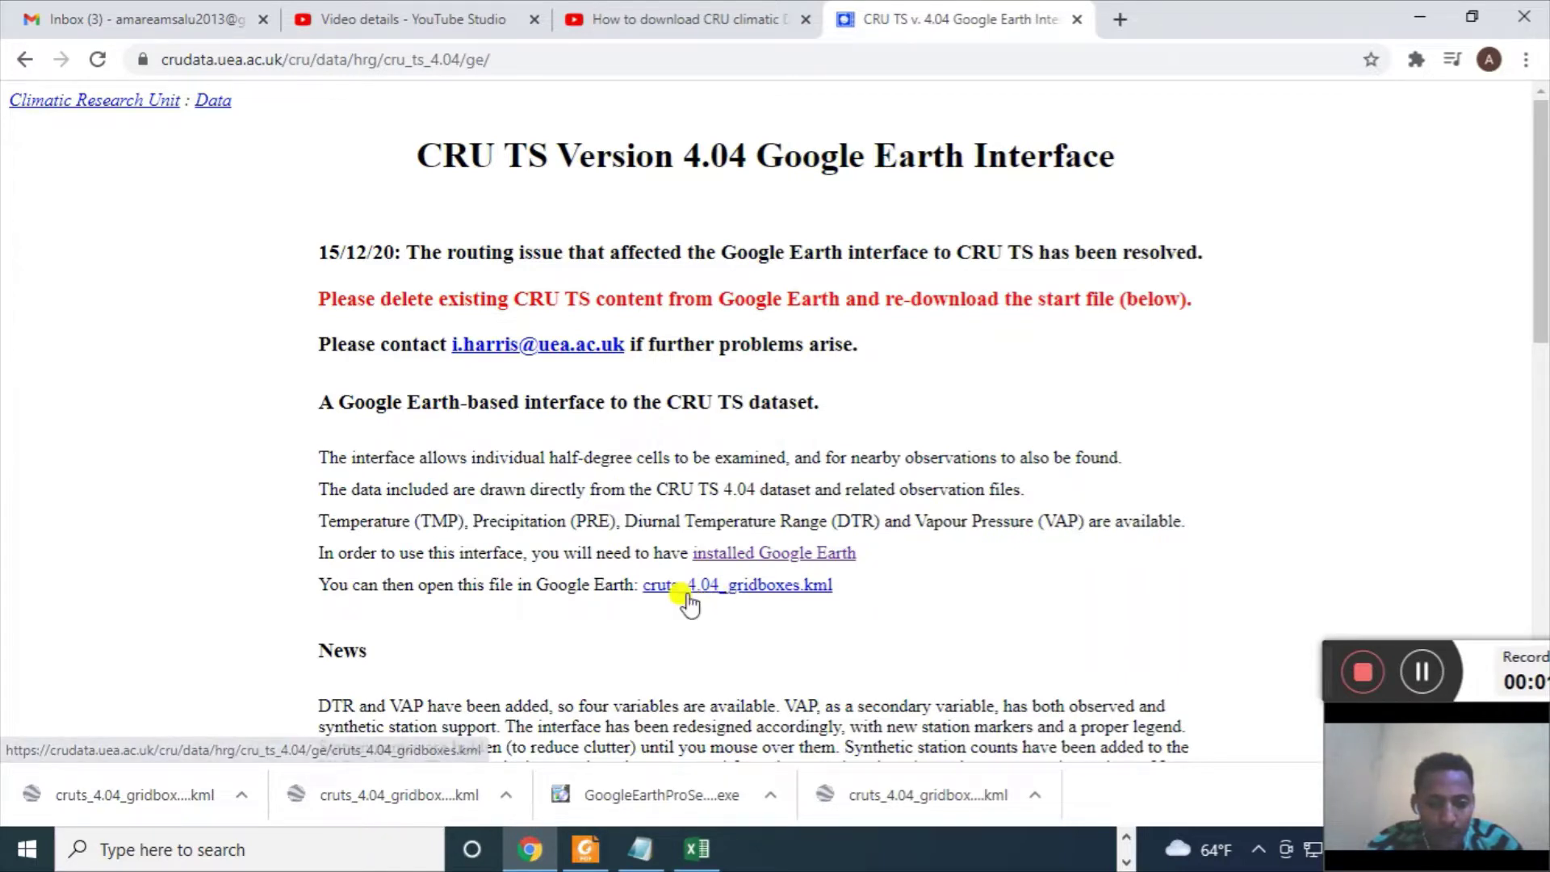
click(748, 590)
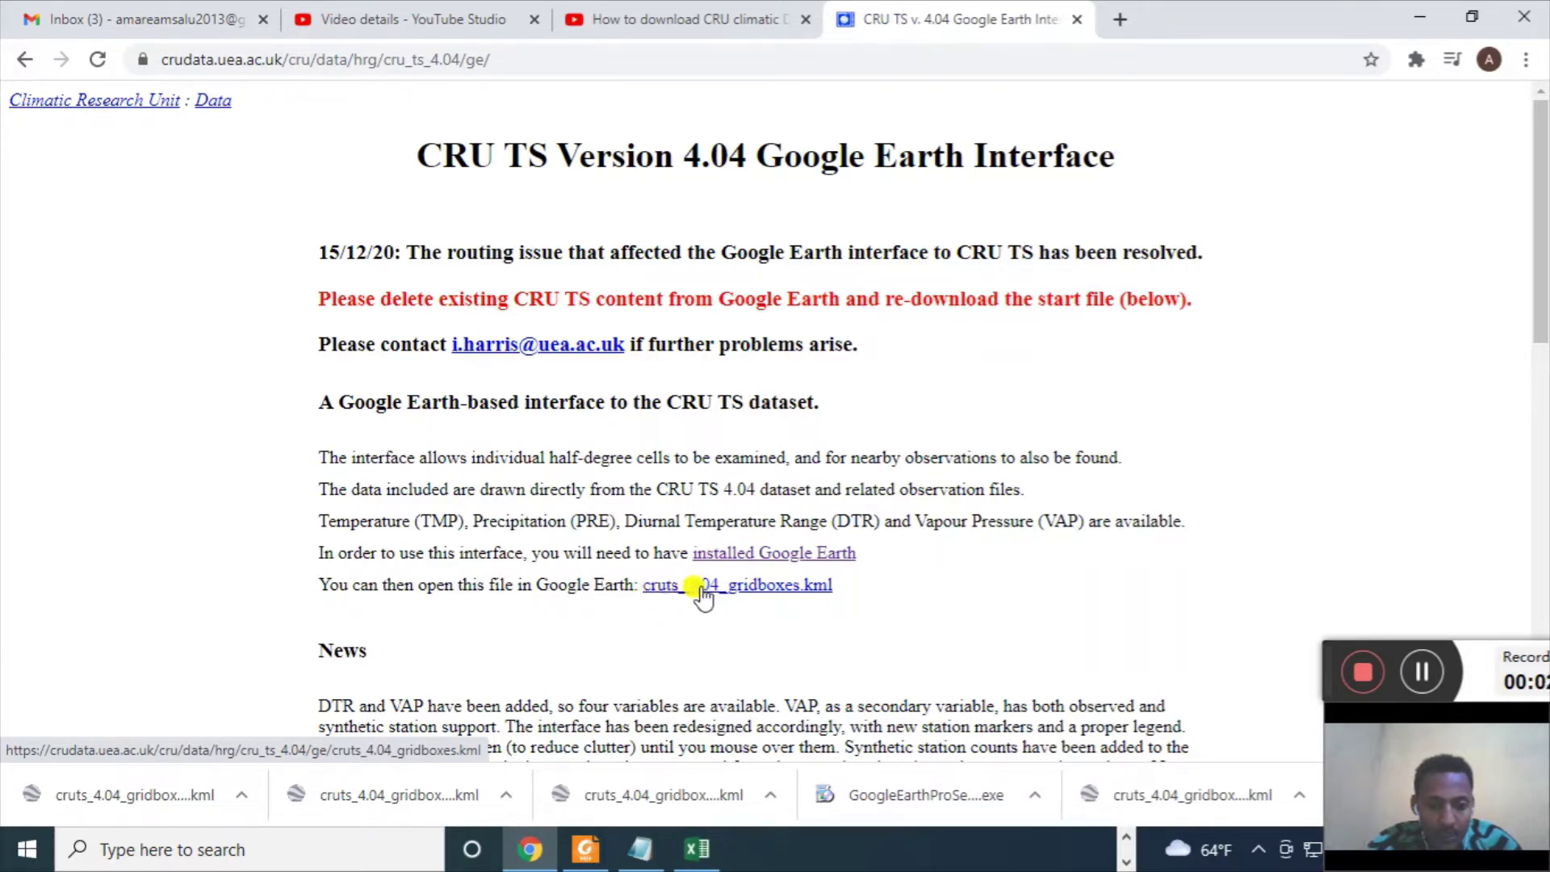
- Show the downloaded kml in Downloads and open cruts_4.04_gridboxes (3) in Google Earth Pro
click(243, 798)
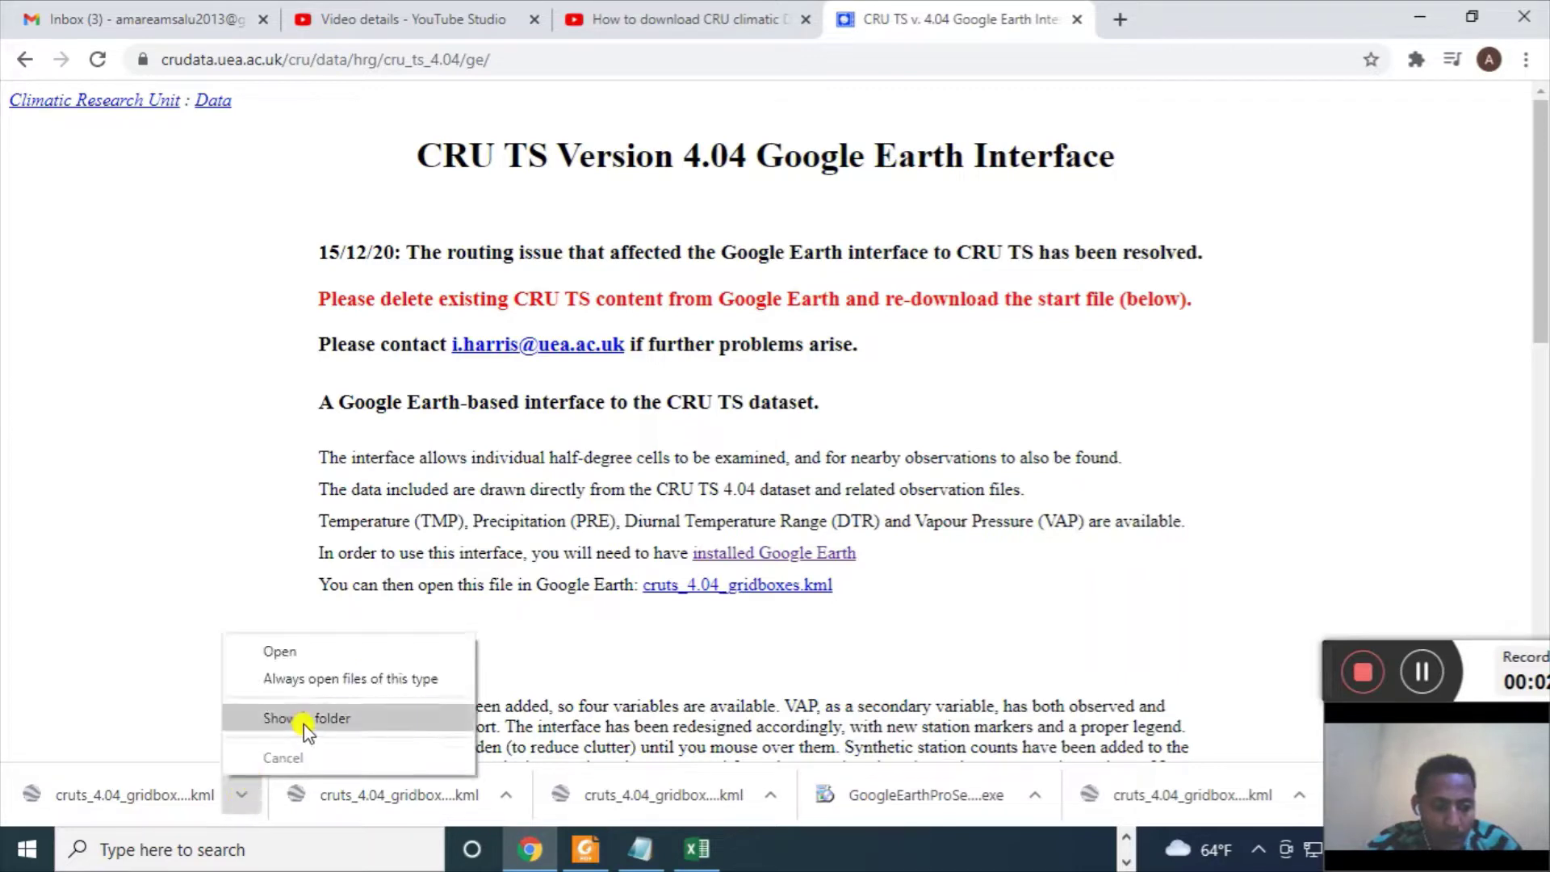
click(306, 718)
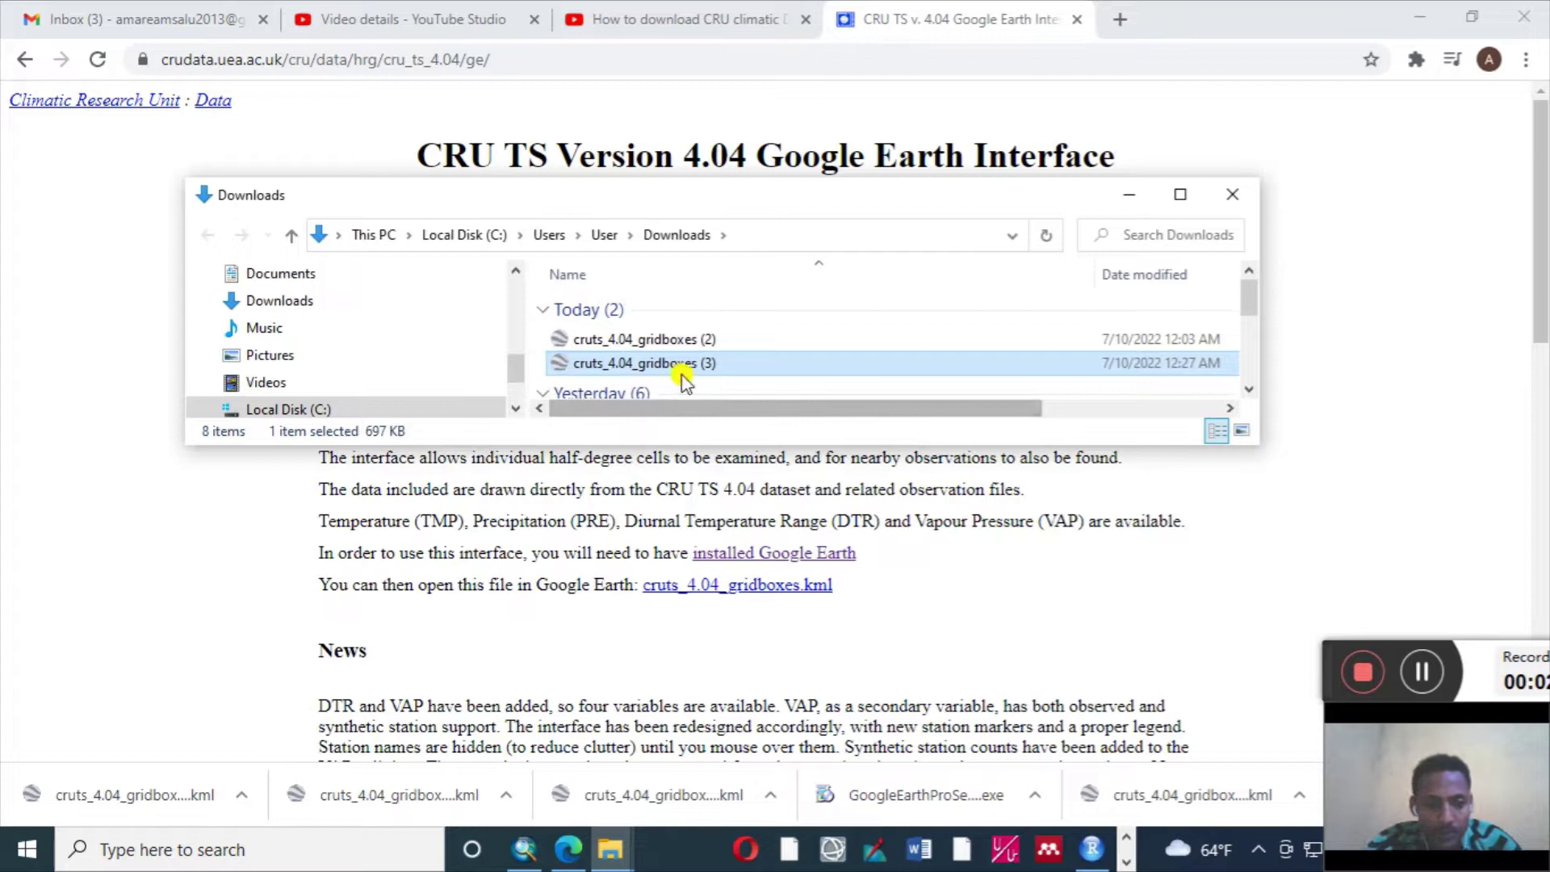
click(634, 367)
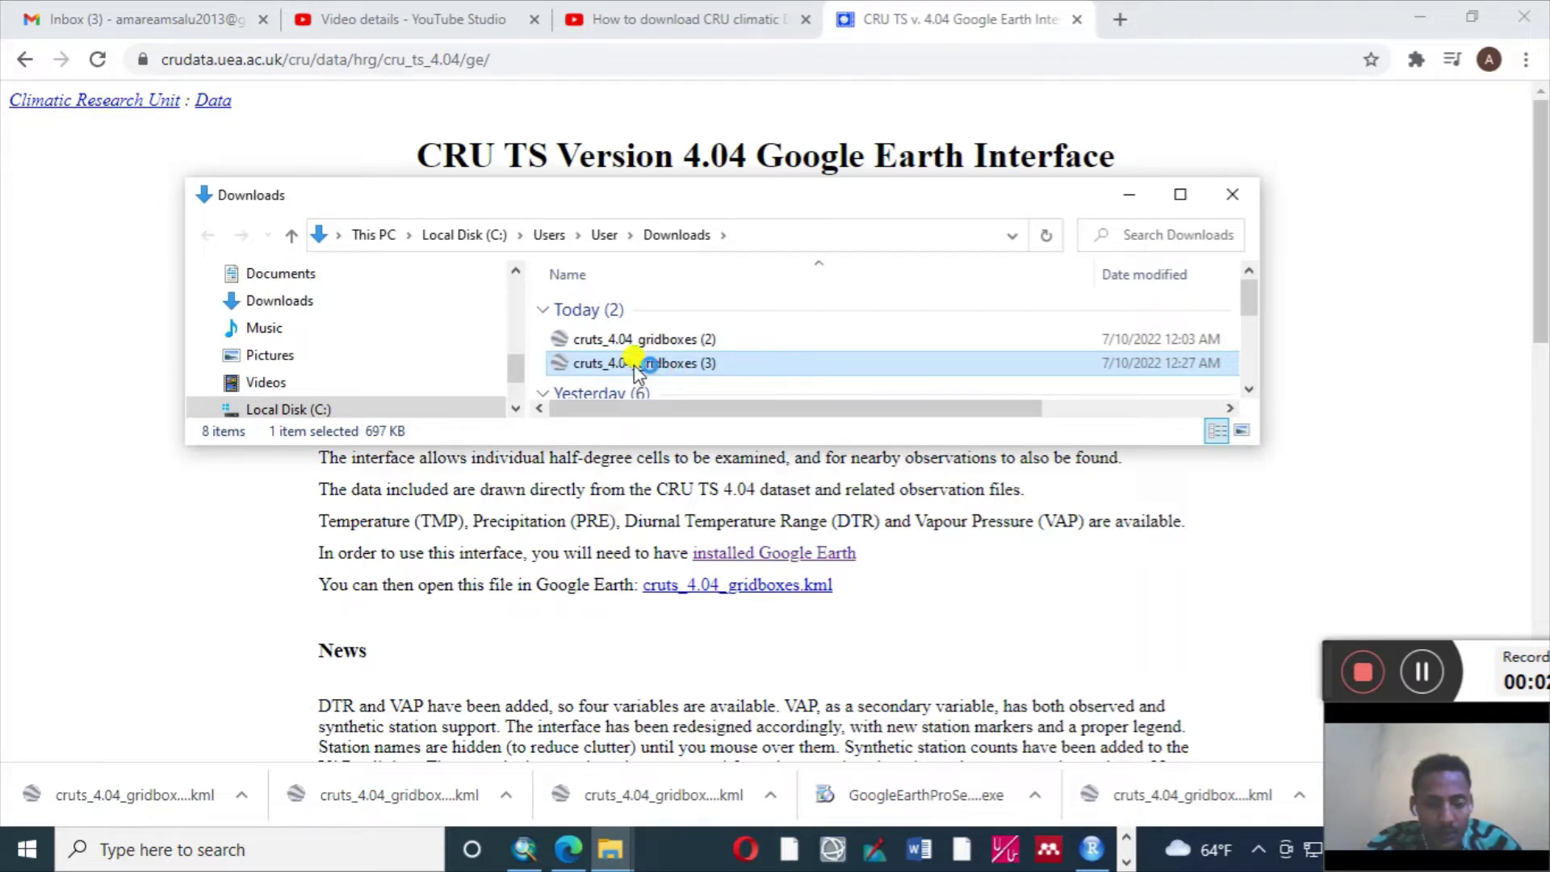
double_click(638, 367)
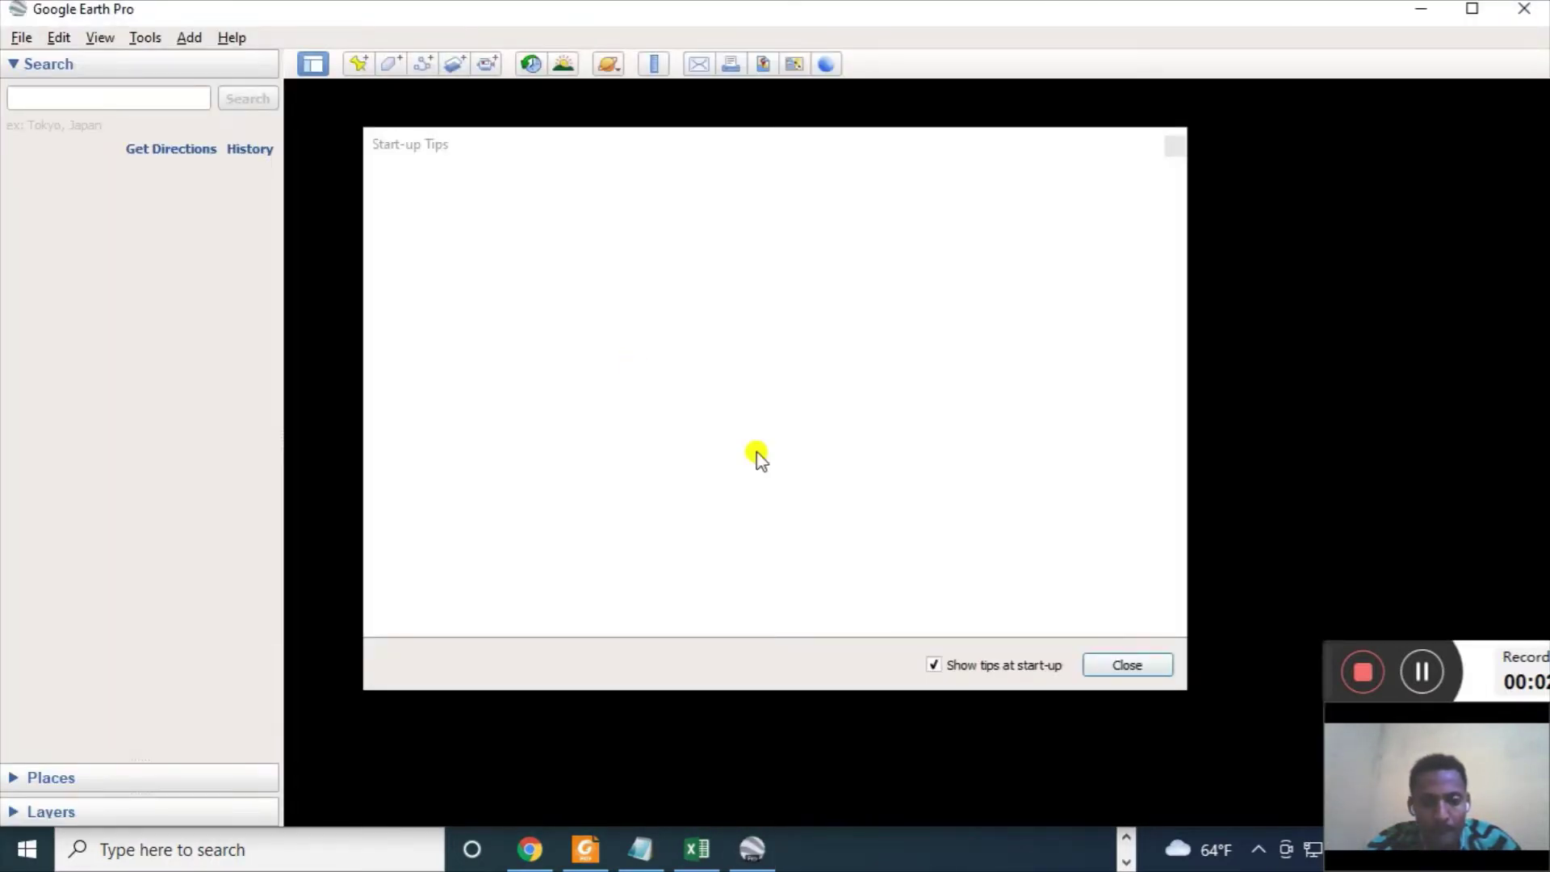
- Close the start-up tips and bring the Horn of Africa into close view on the globe
click(1128, 665)
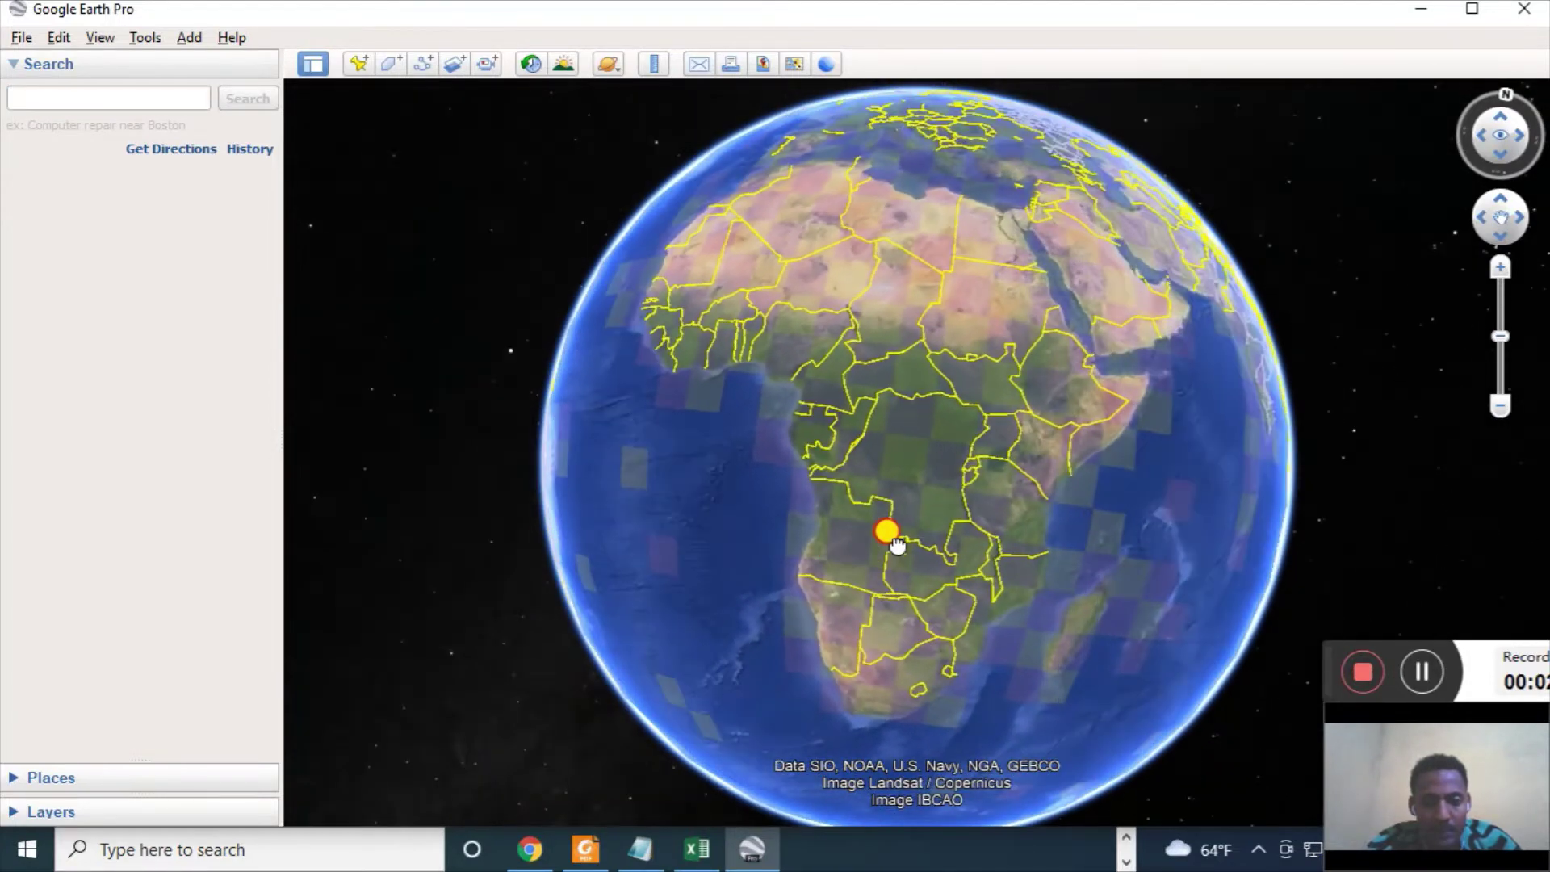
drag(1010, 477, 912, 520)
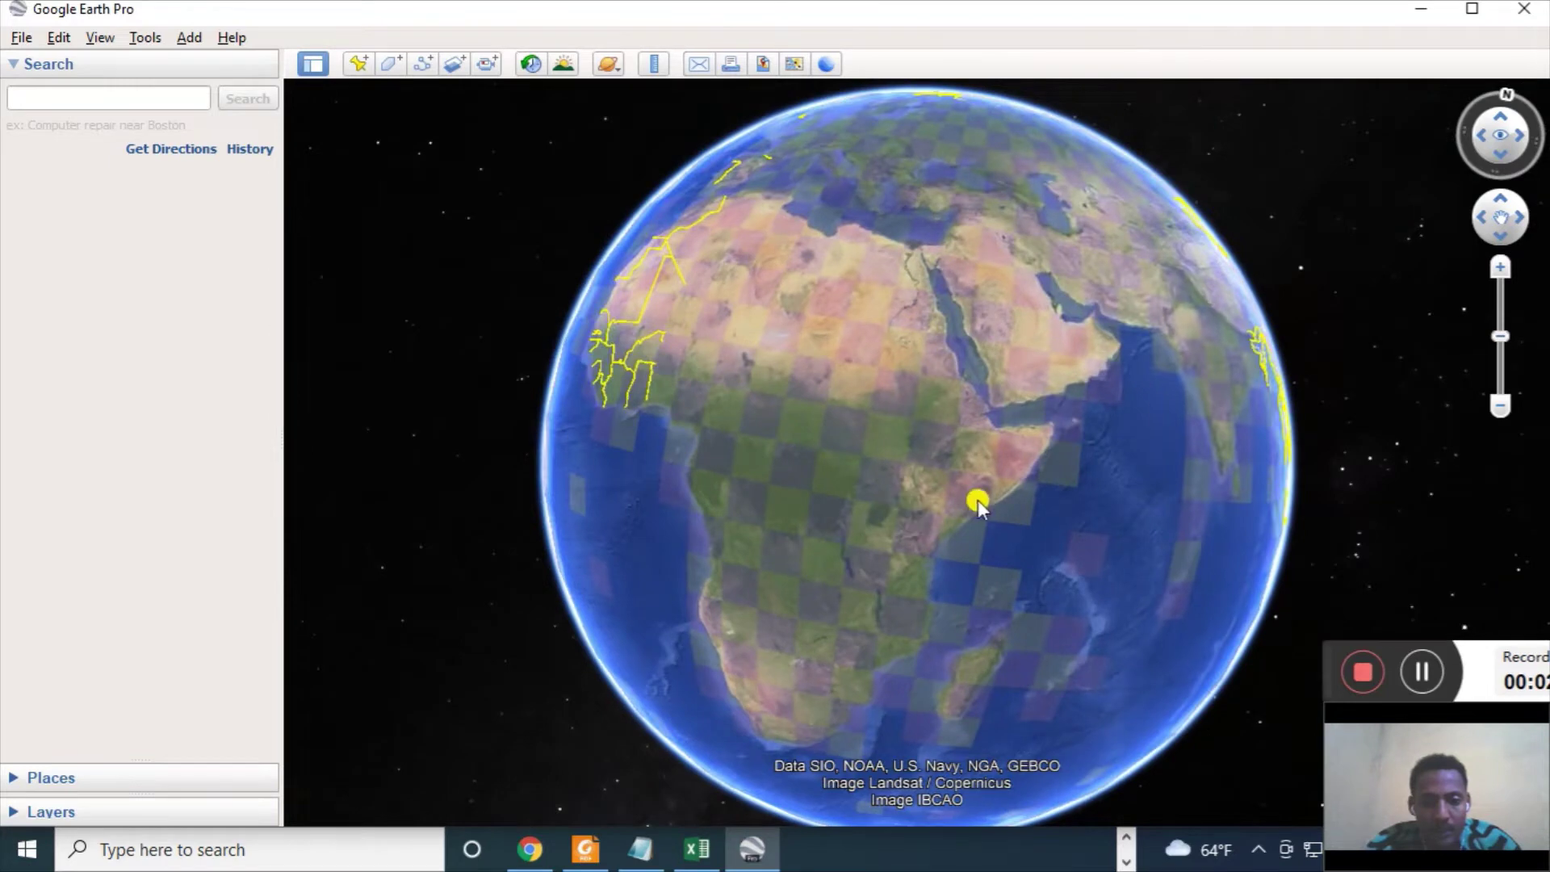
scroll(961, 489, up, 5)
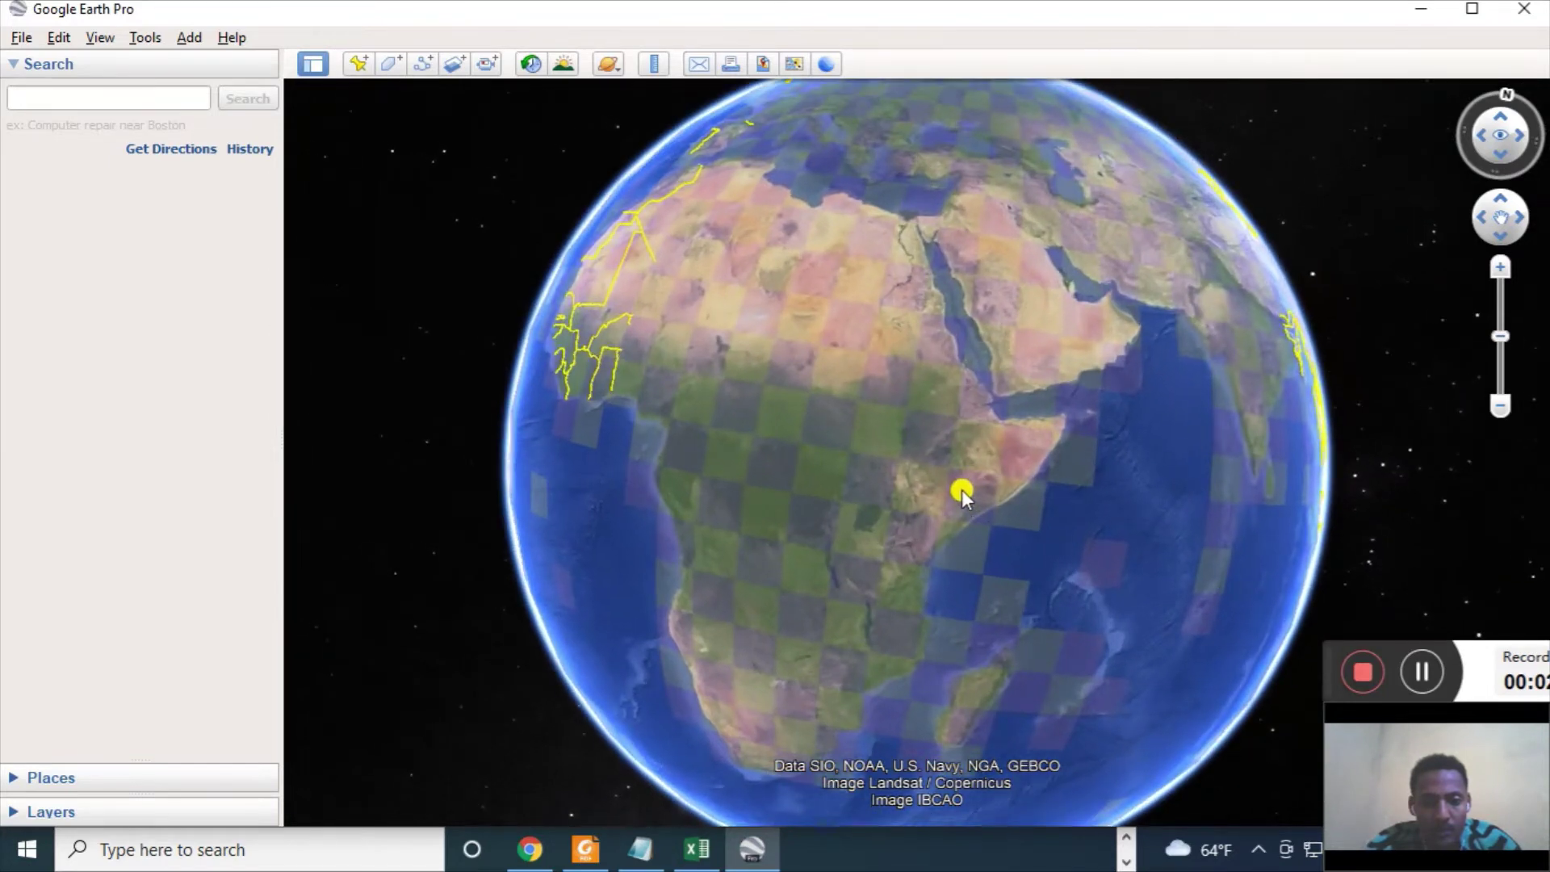
drag(972, 425, 952, 457)
scroll(967, 462, up, 3)
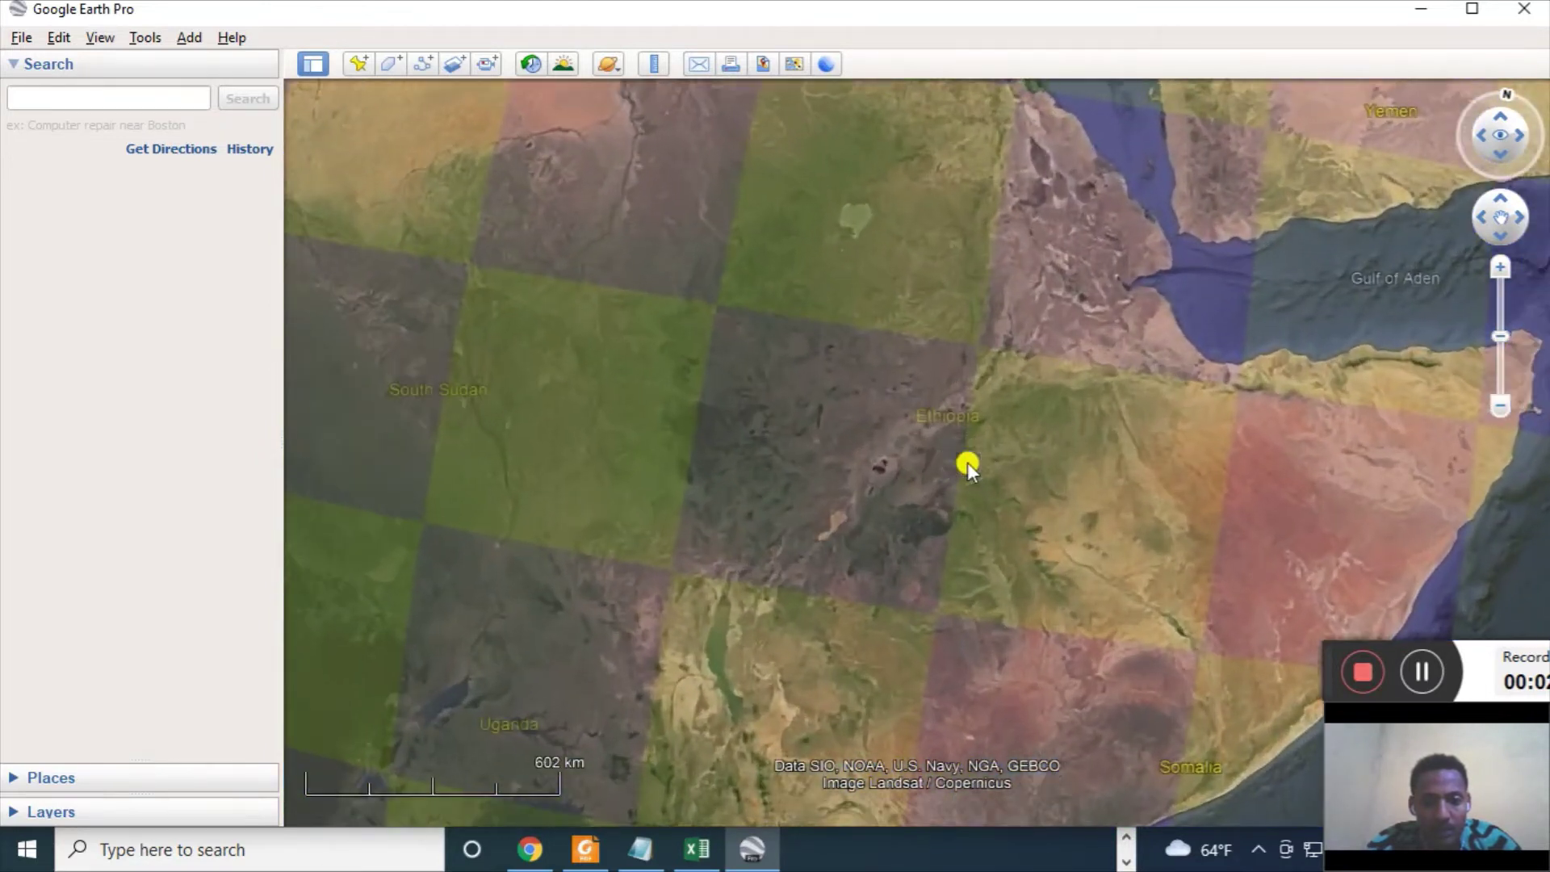
scroll(967, 462, down, 3)
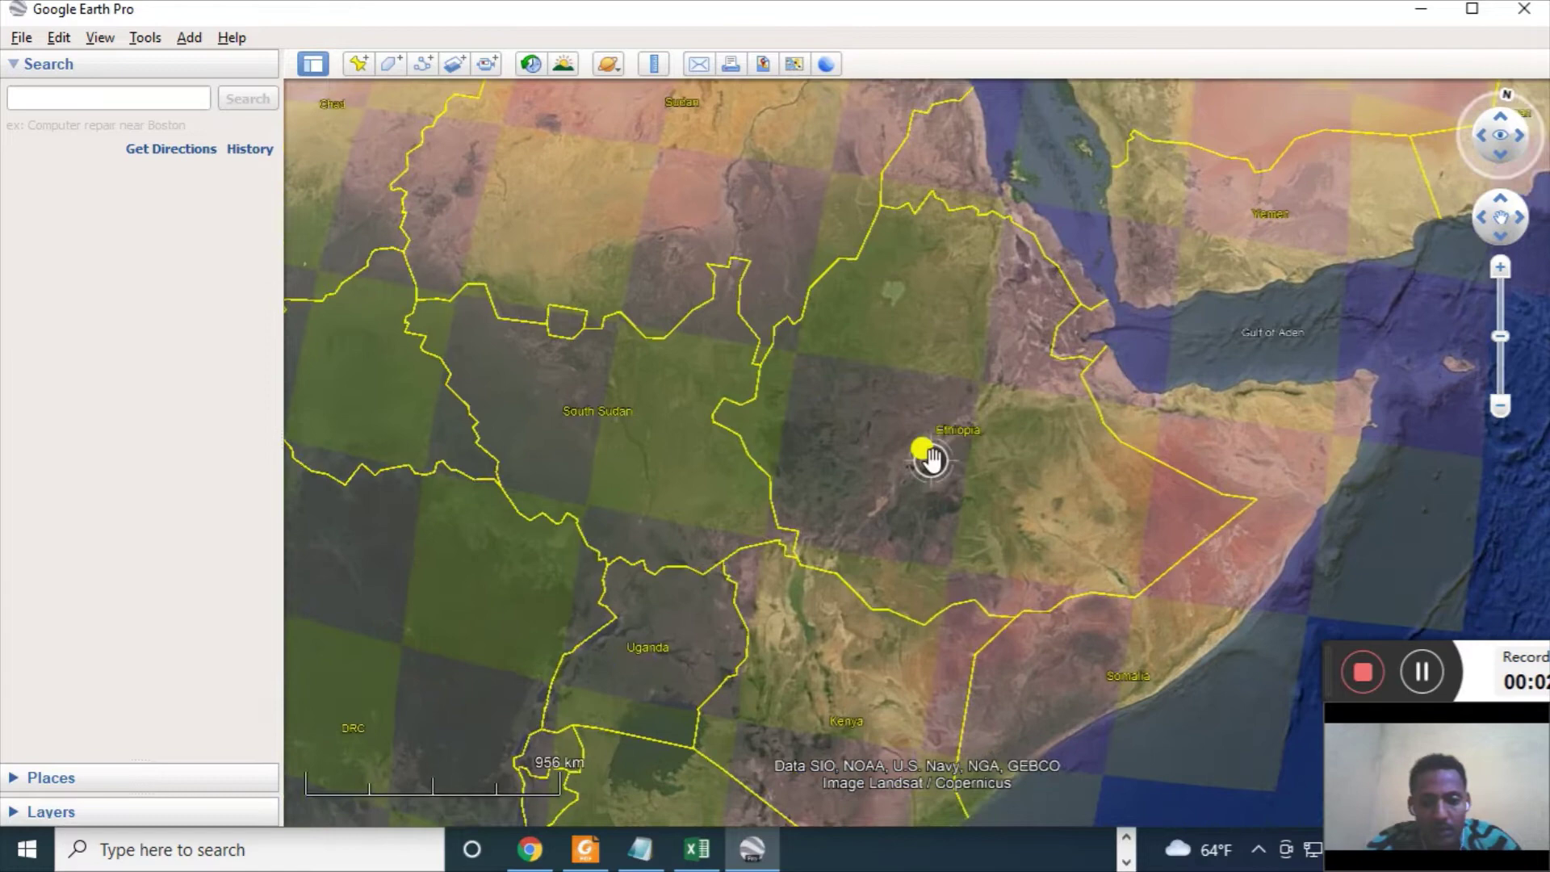
scroll(929, 458, up, 3)
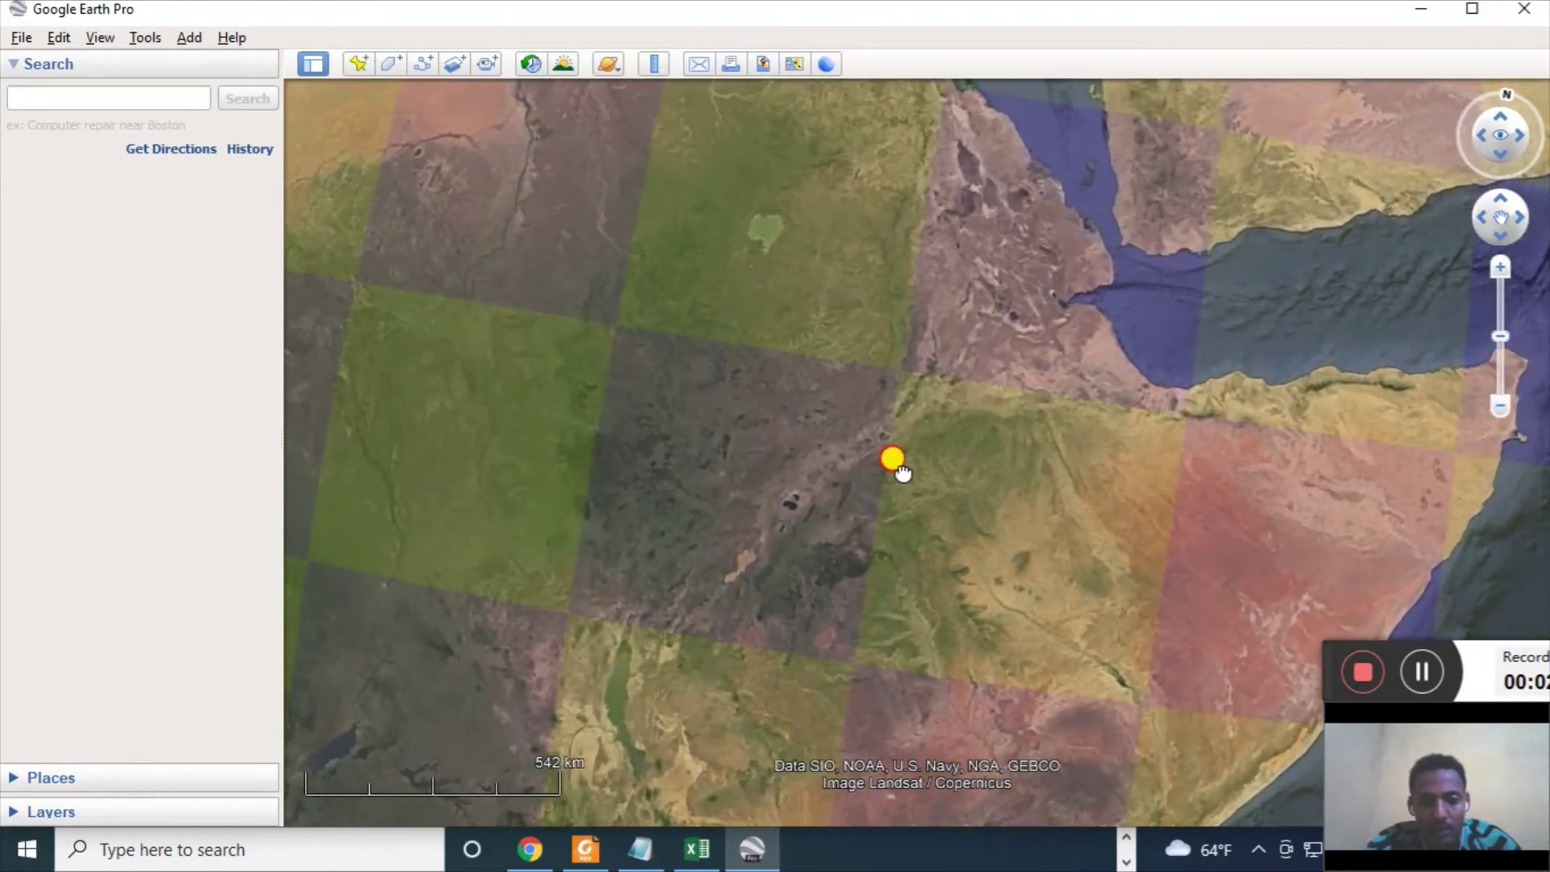
scroll(928, 472, down, 3)
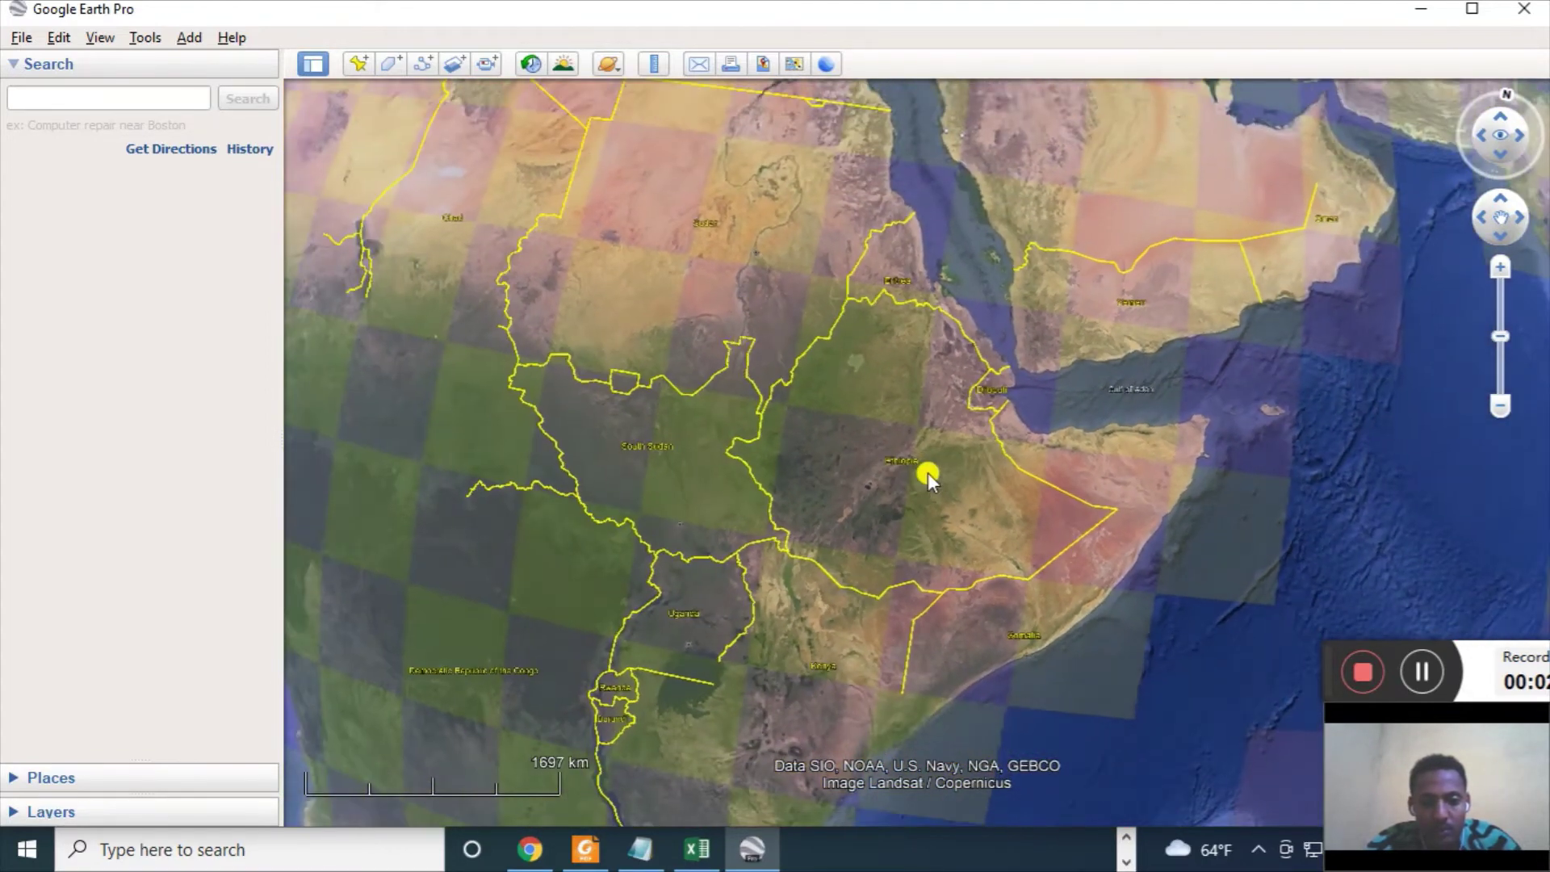
scroll(928, 472, up, 3)
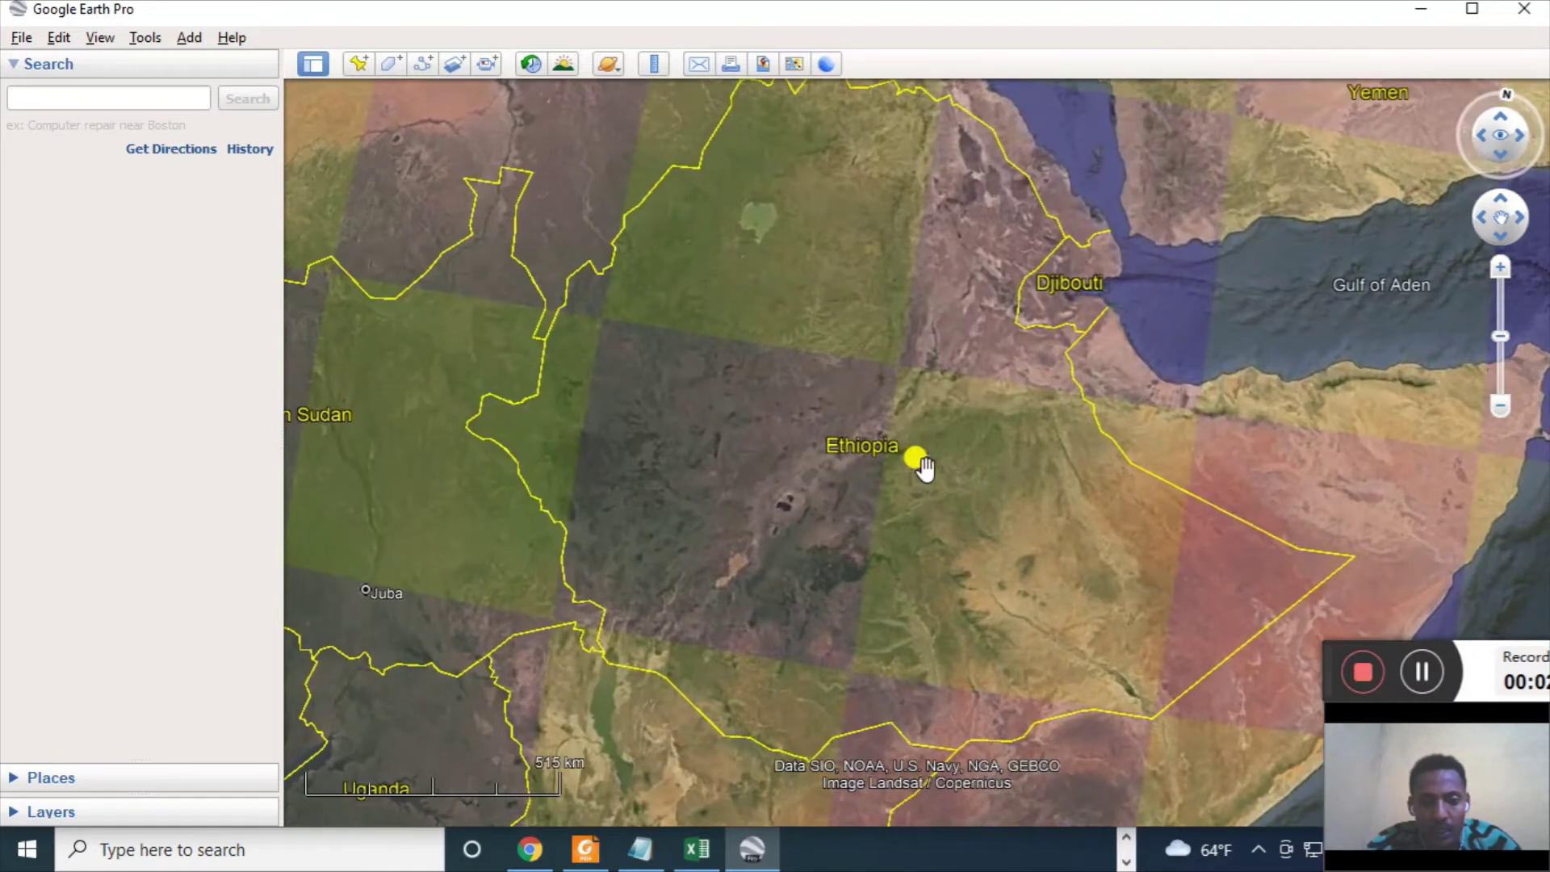
scroll(899, 463, up, 3)
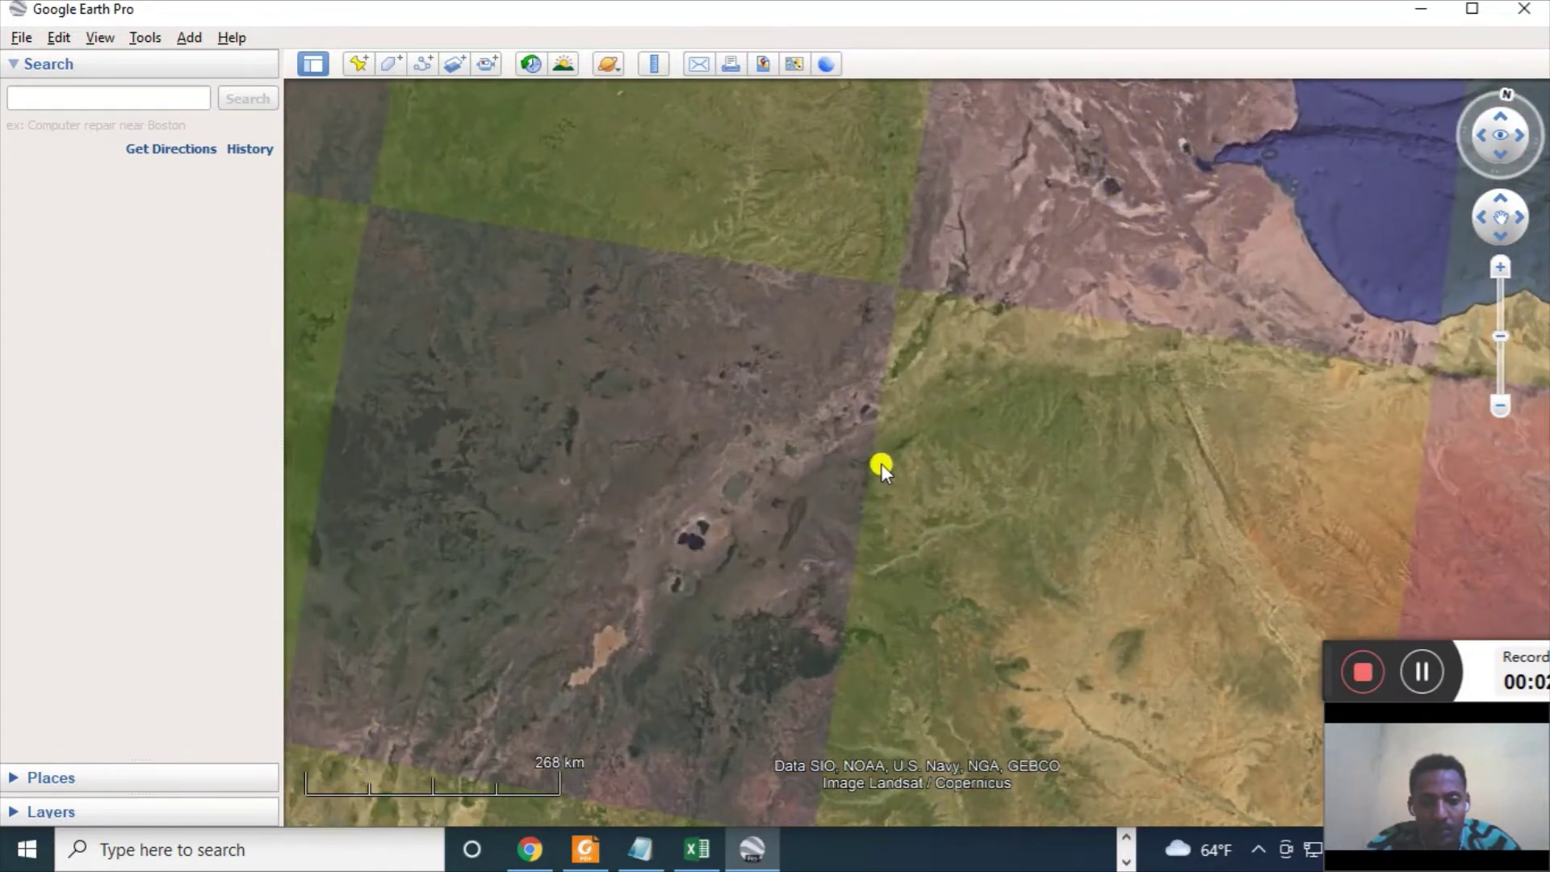
scroll(884, 455, down, 2)
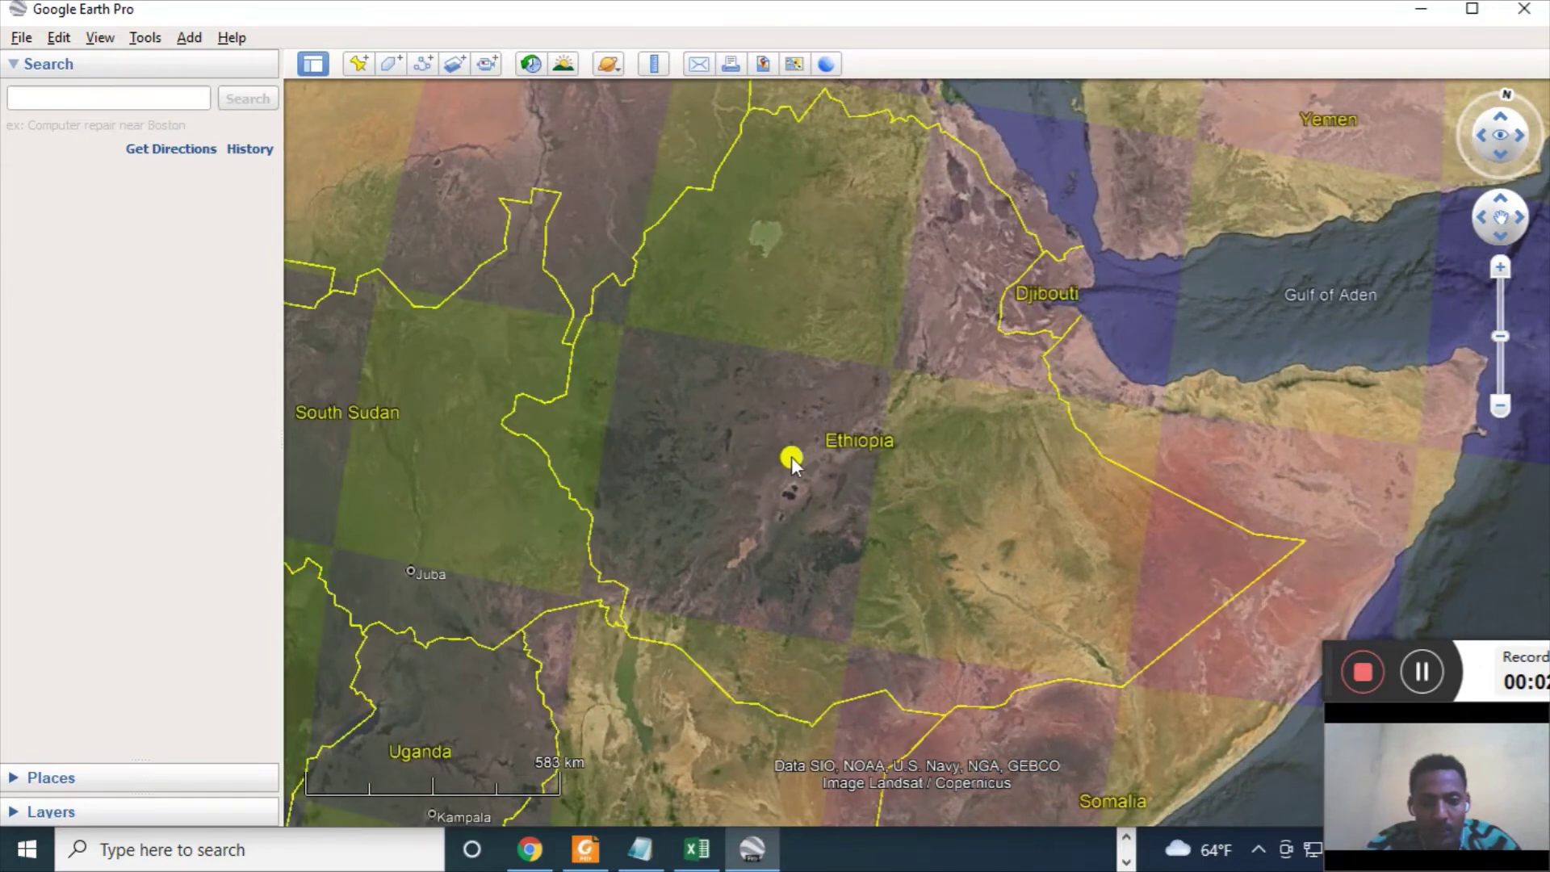
scroll(870, 456, up, 3)
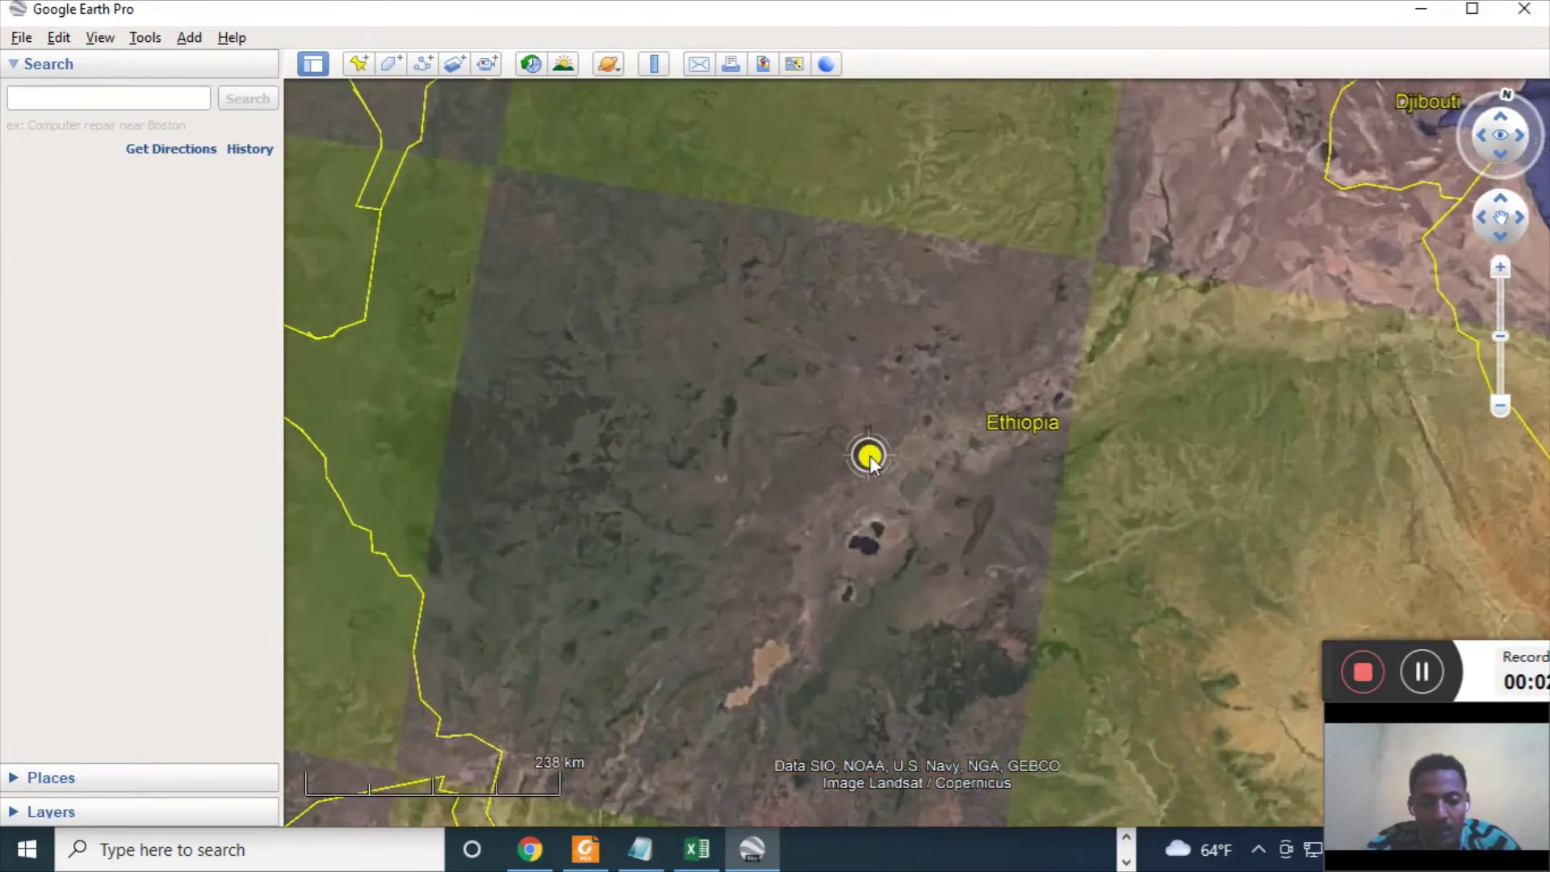
scroll(859, 495, down, 2)
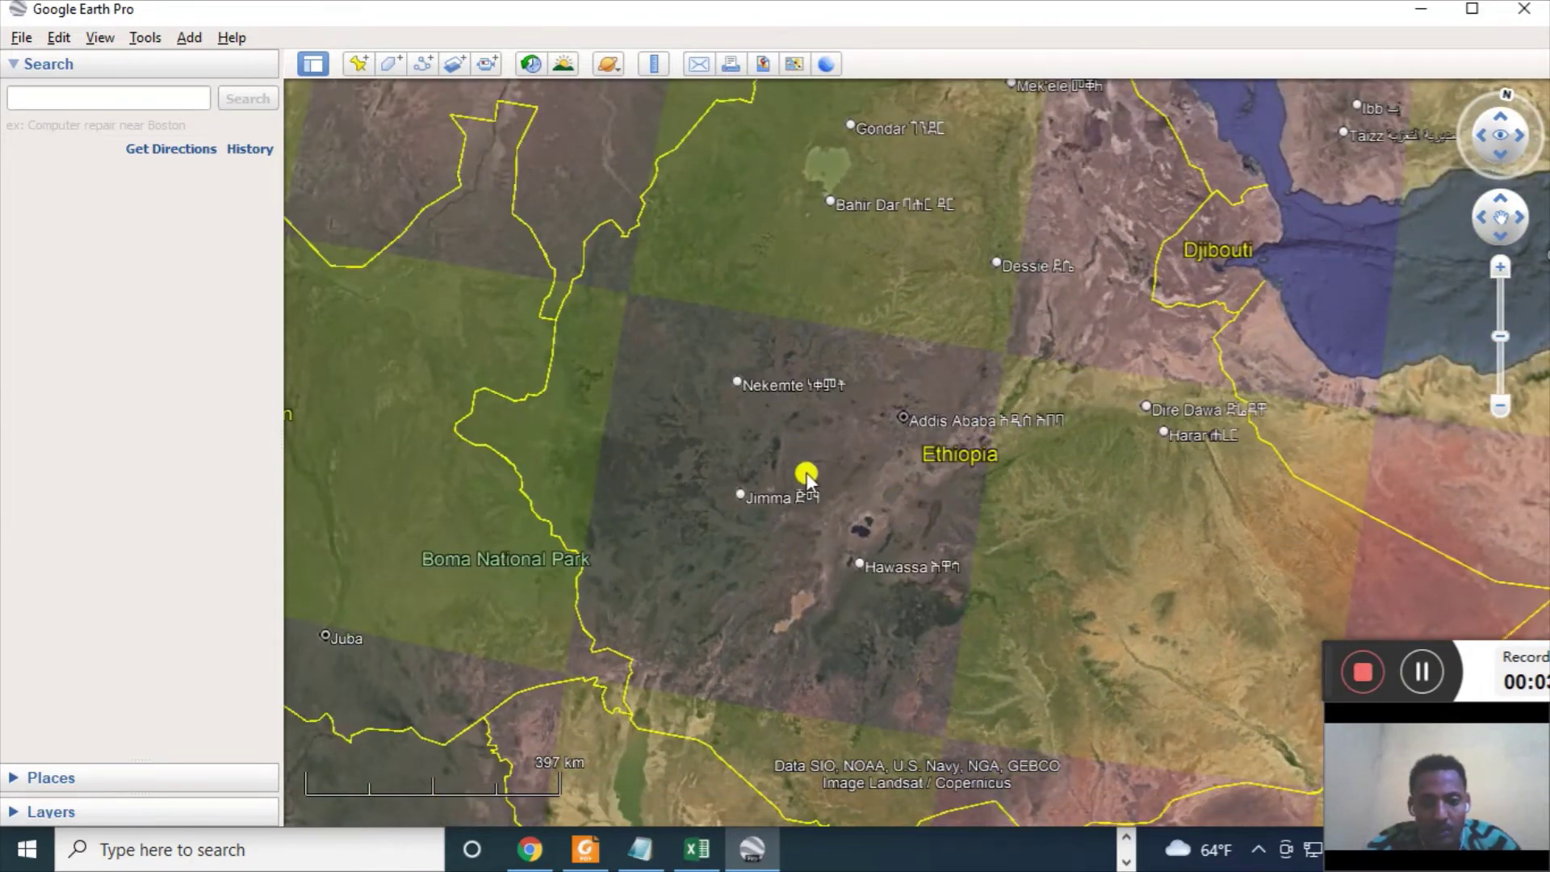
scroll(791, 497, up, 5)
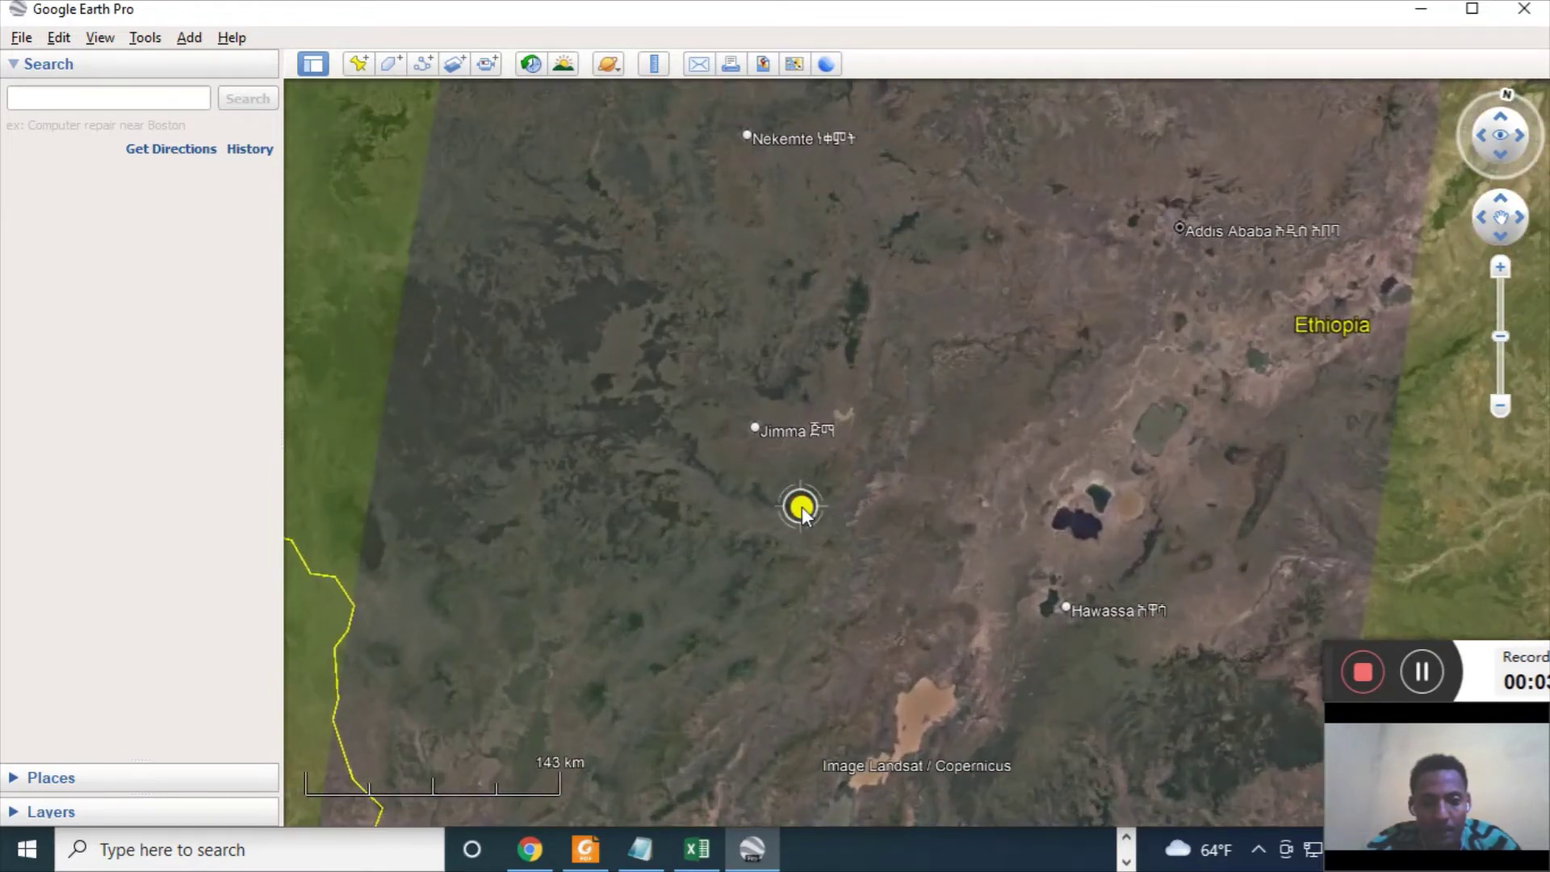
- Zoom and recentre on Jimma until Jimma University, Jimma Museum and the A5 are labelled
double_click(800, 505)
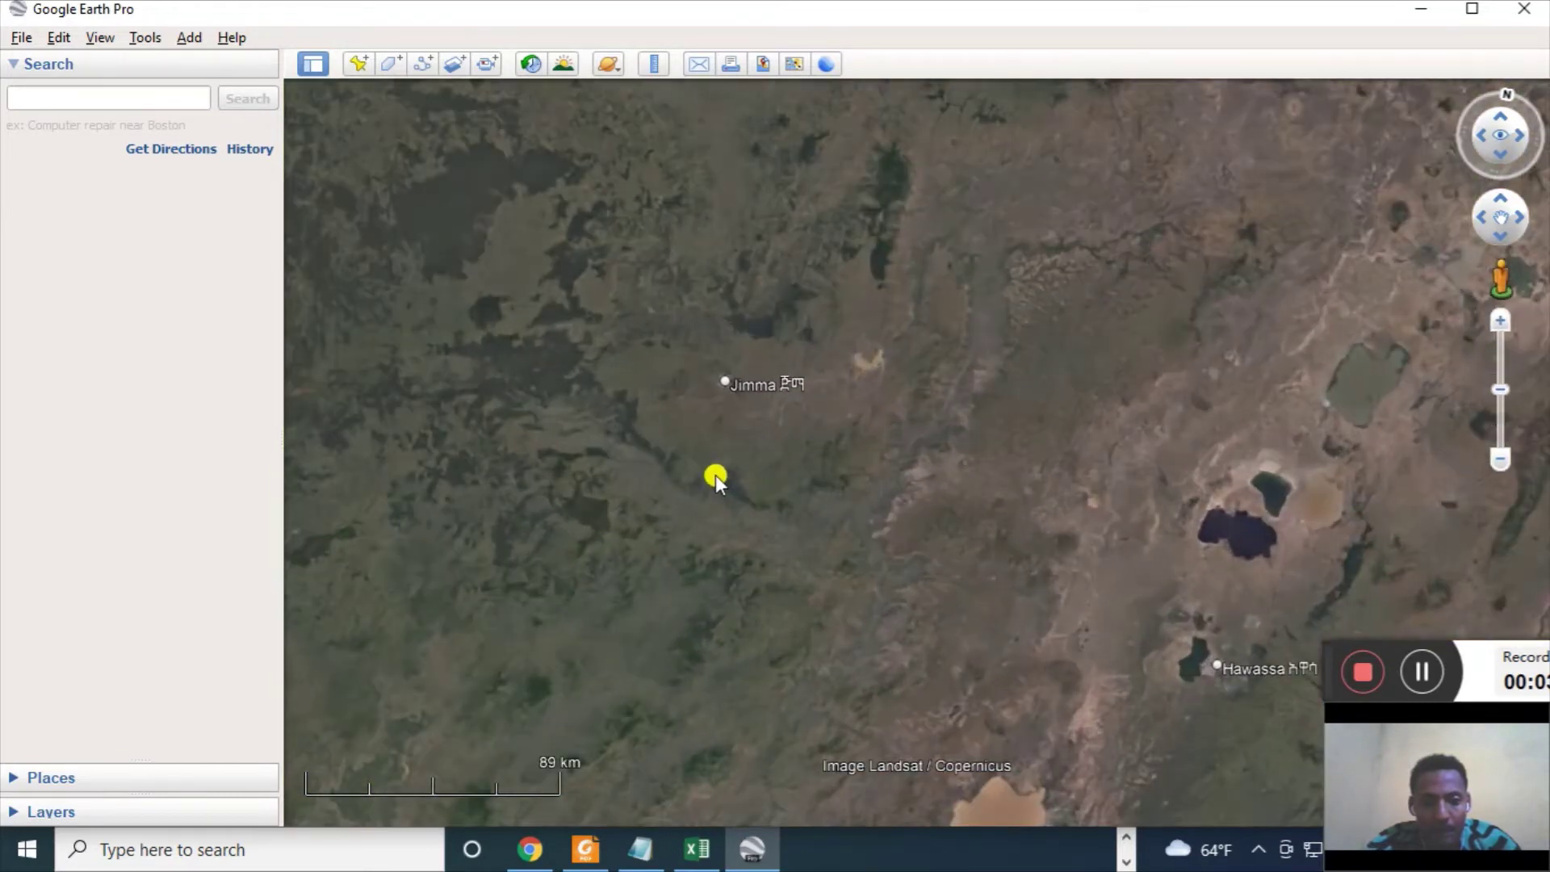
scroll(854, 481, up, 3)
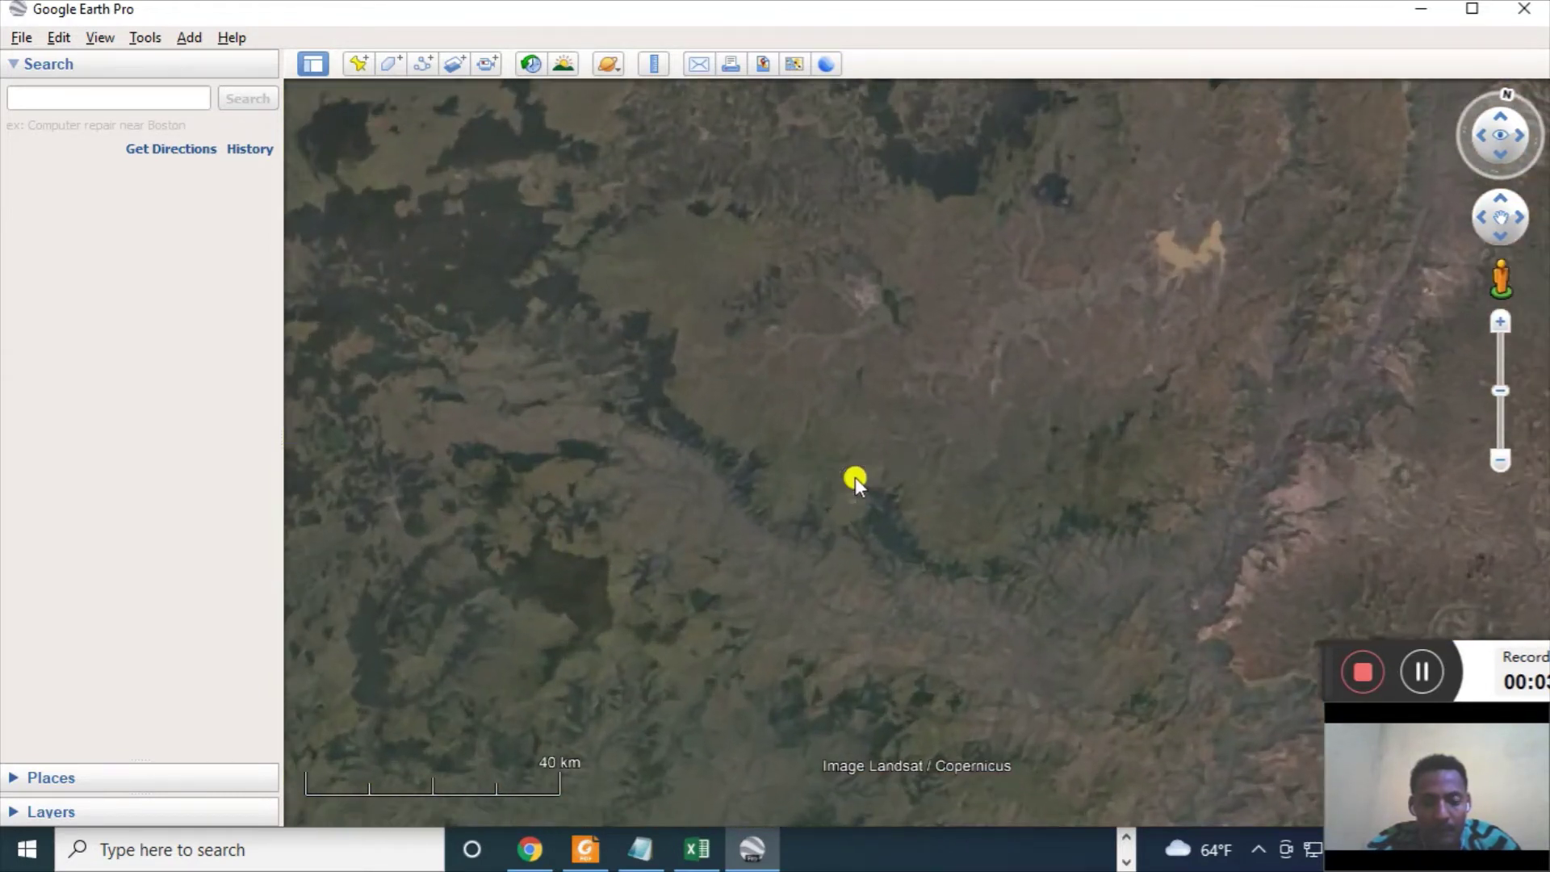
scroll(886, 375, up, 2)
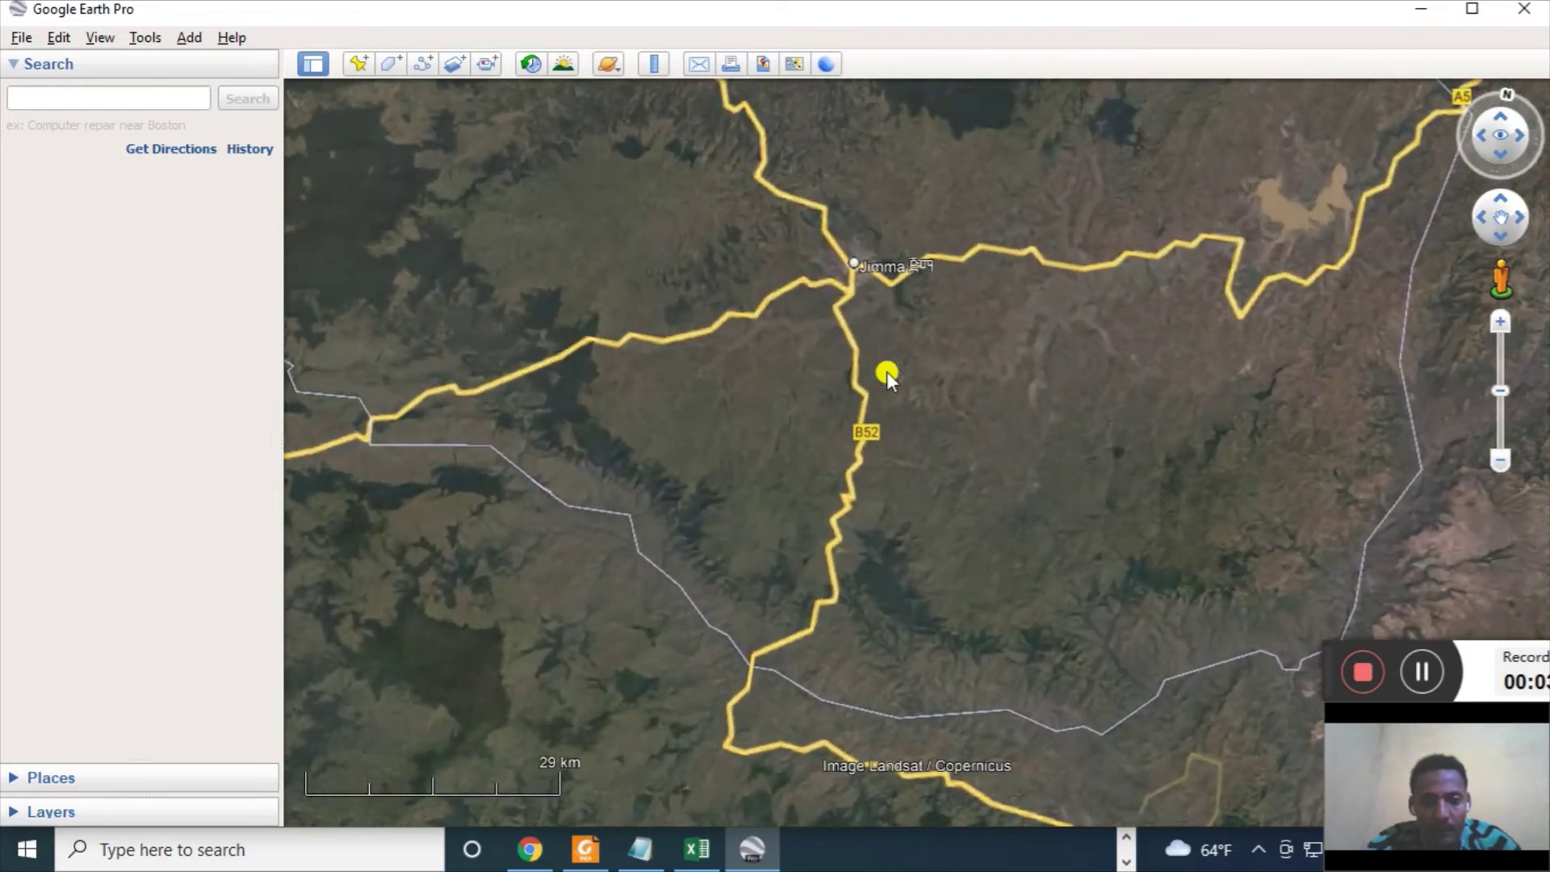
drag(884, 299, 796, 495)
scroll(800, 500, up, 4)
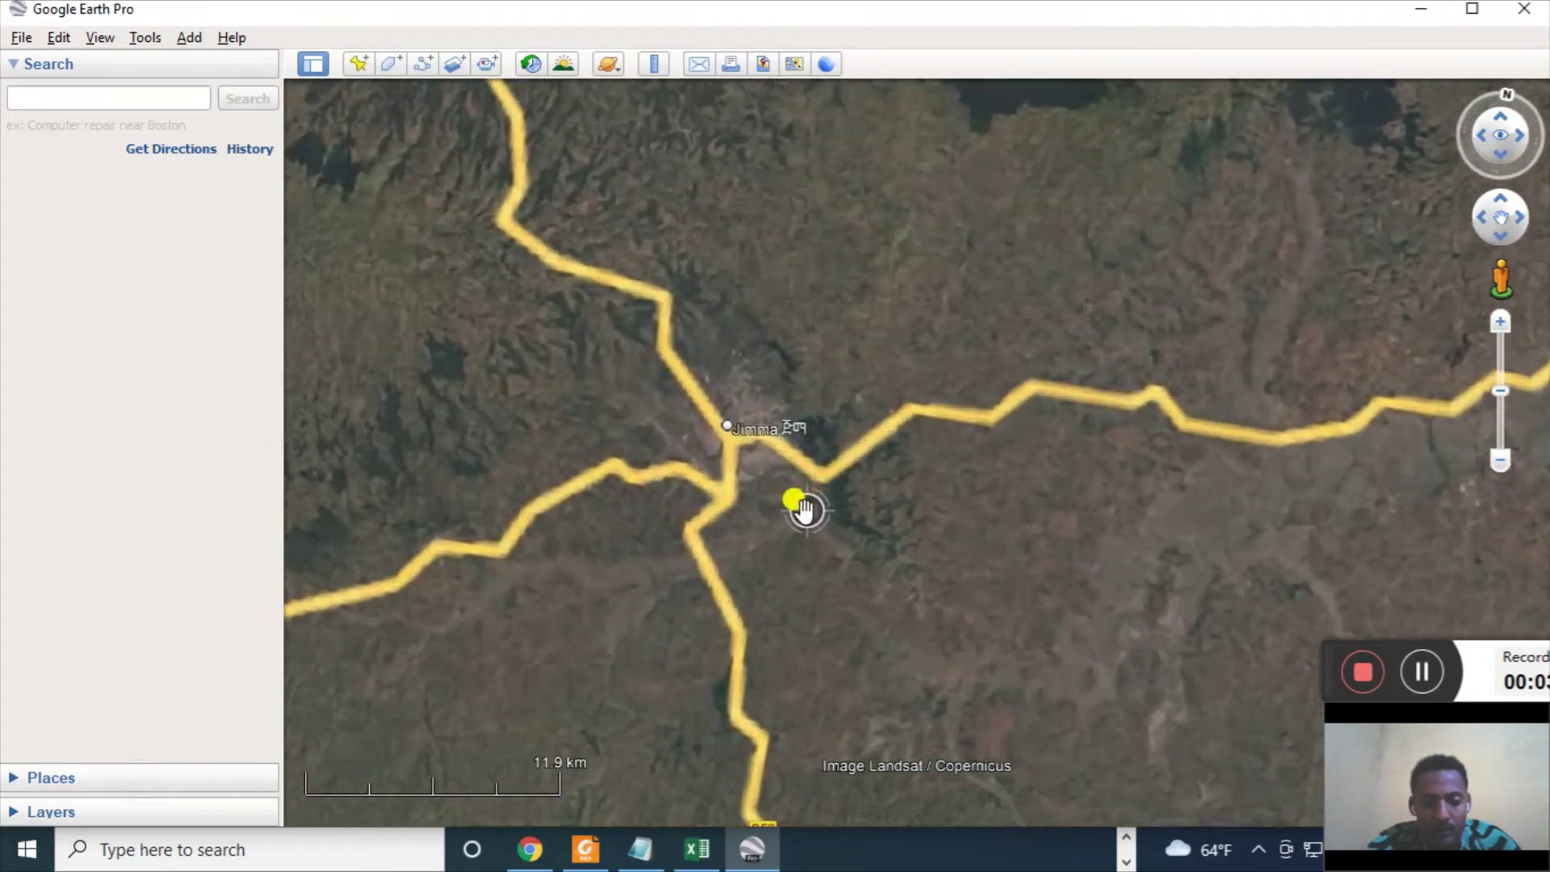
scroll(748, 413, up, 2)
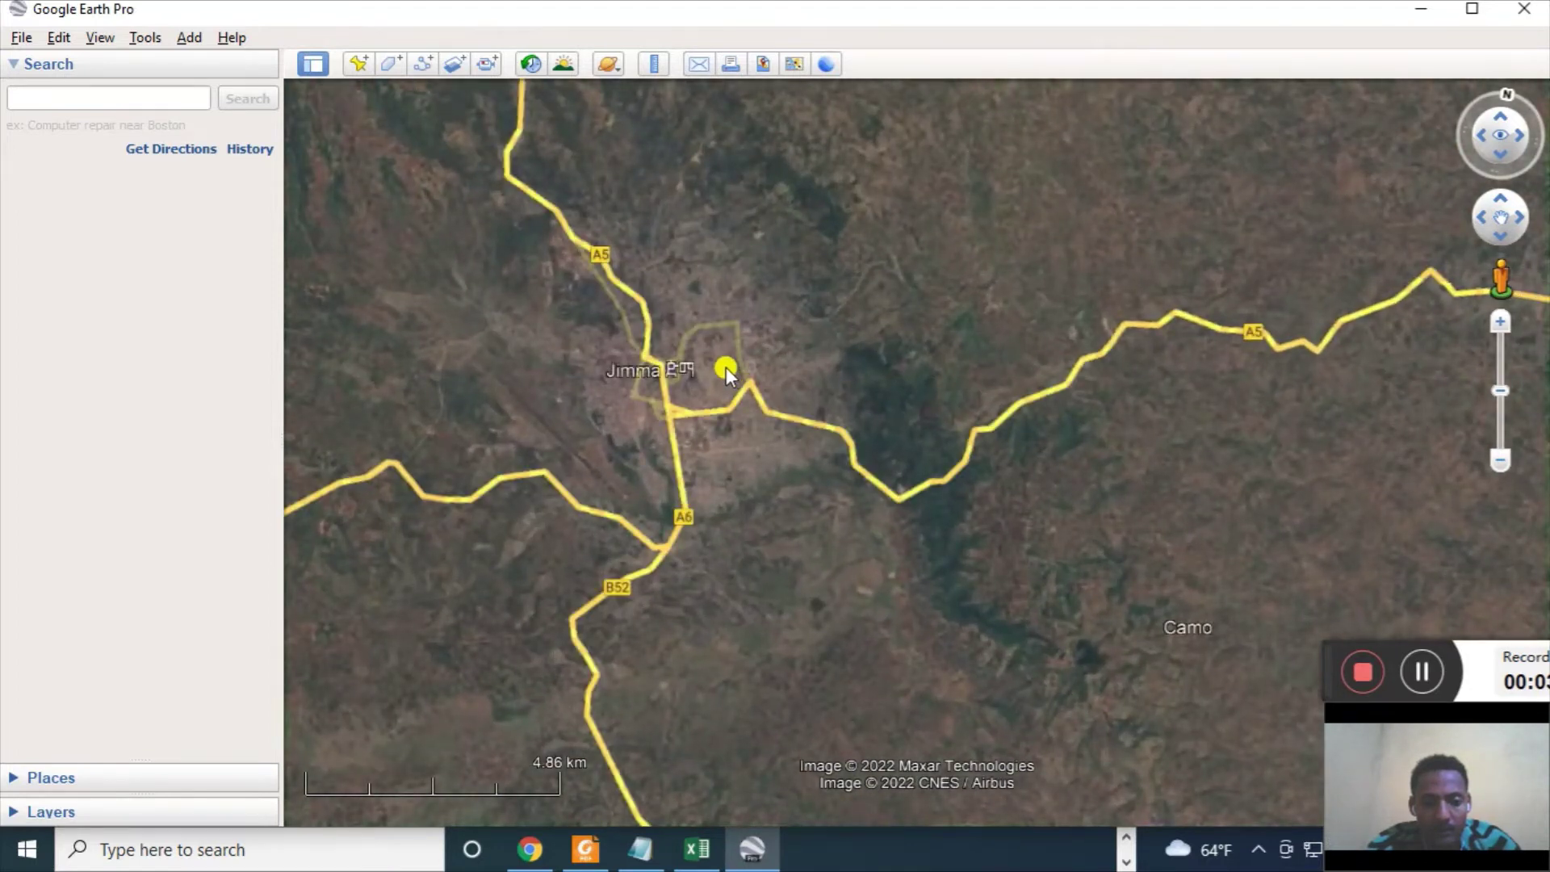
scroll(724, 368, up, 3)
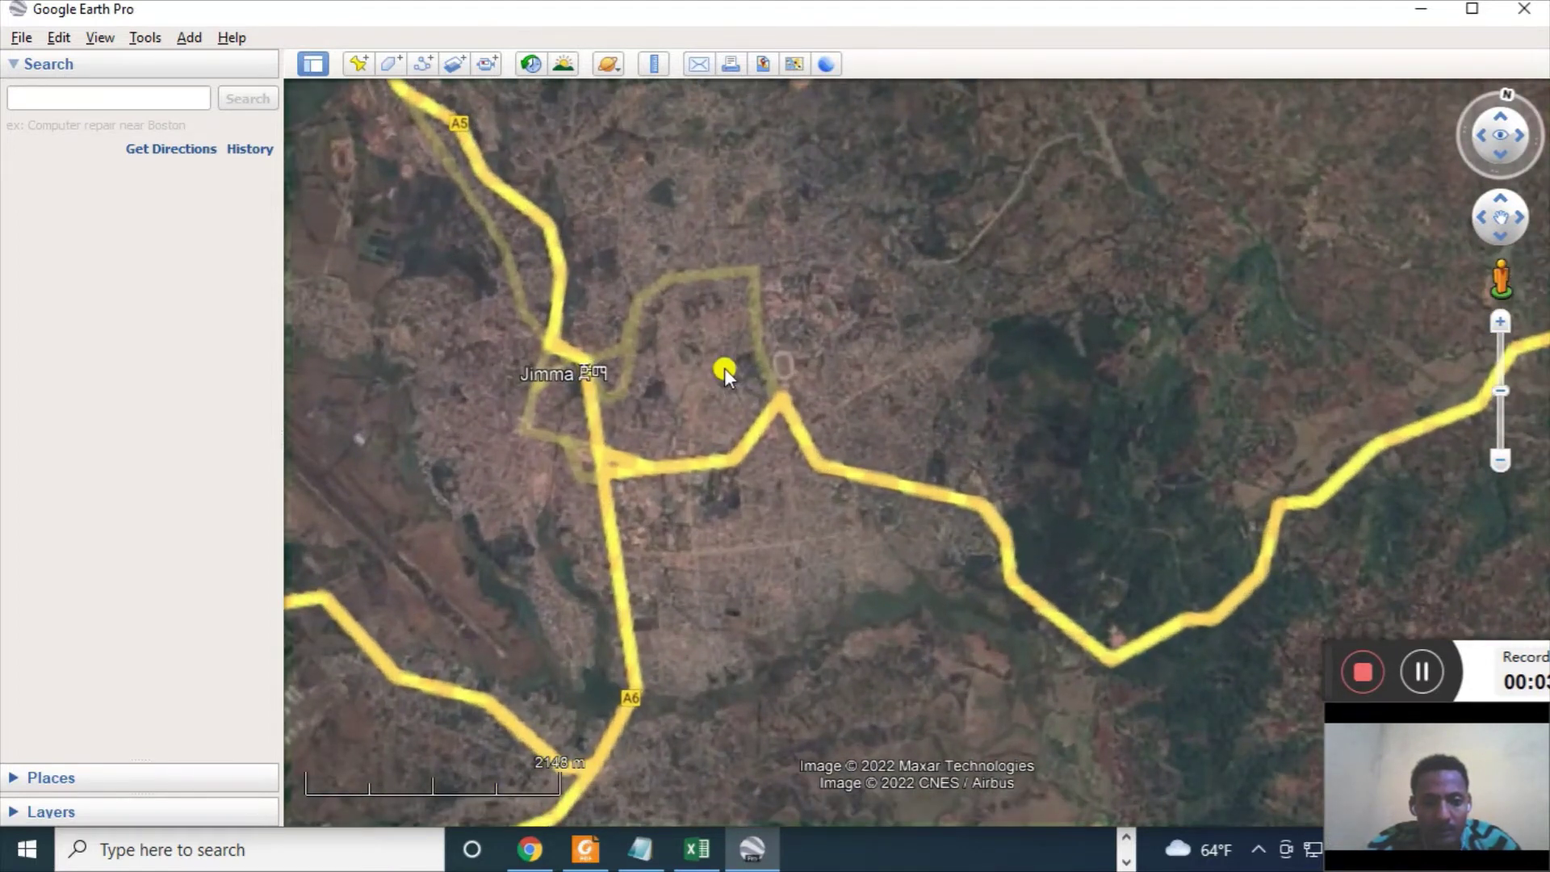
scroll(705, 390, up, 2)
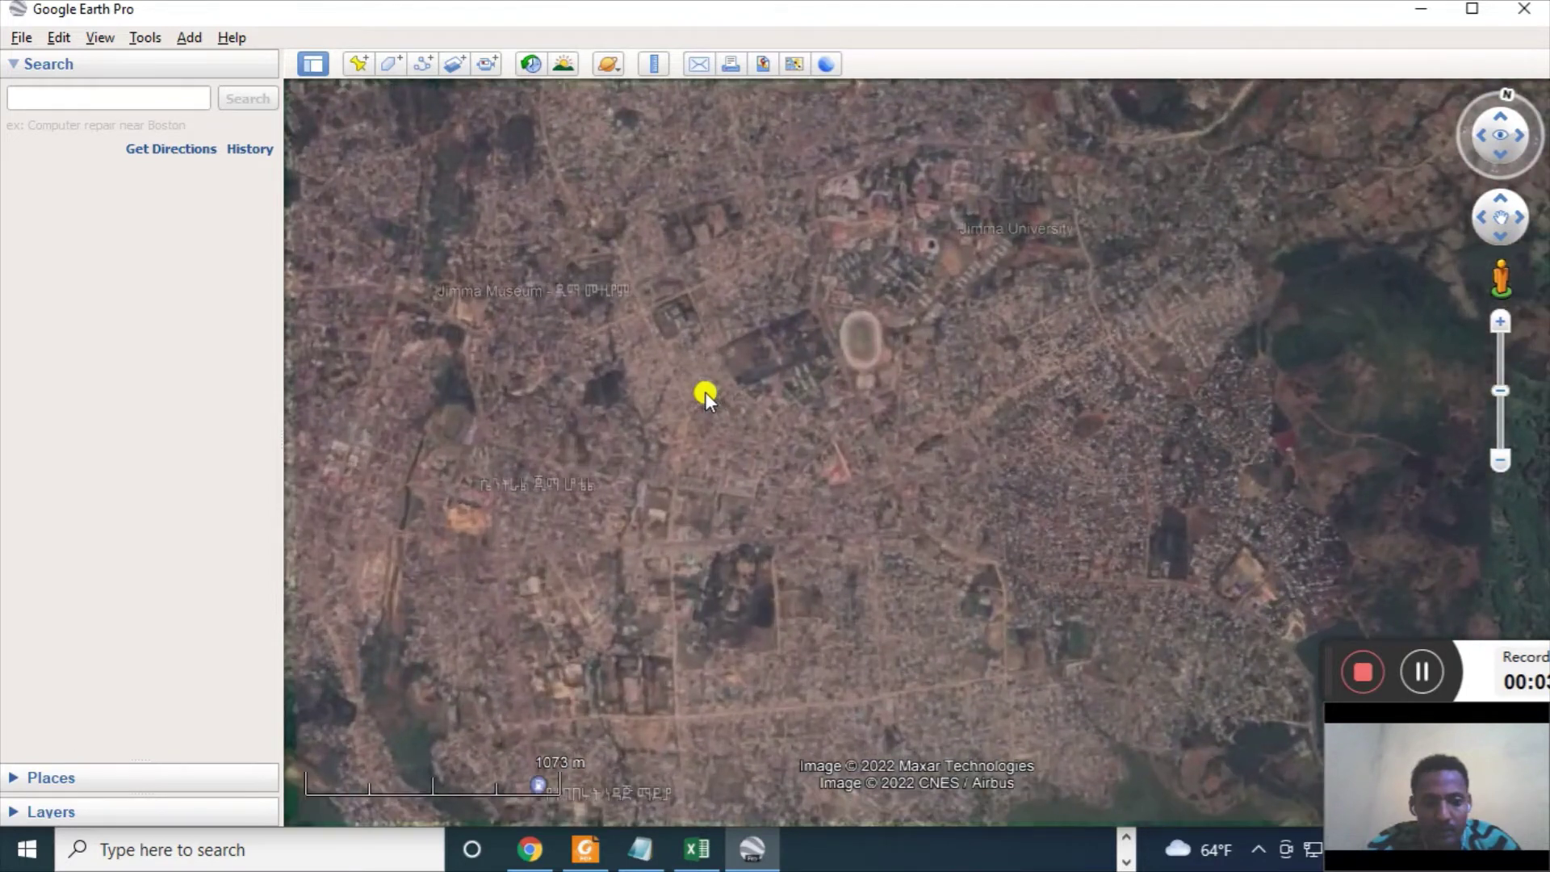
scroll(705, 391, down, 1)
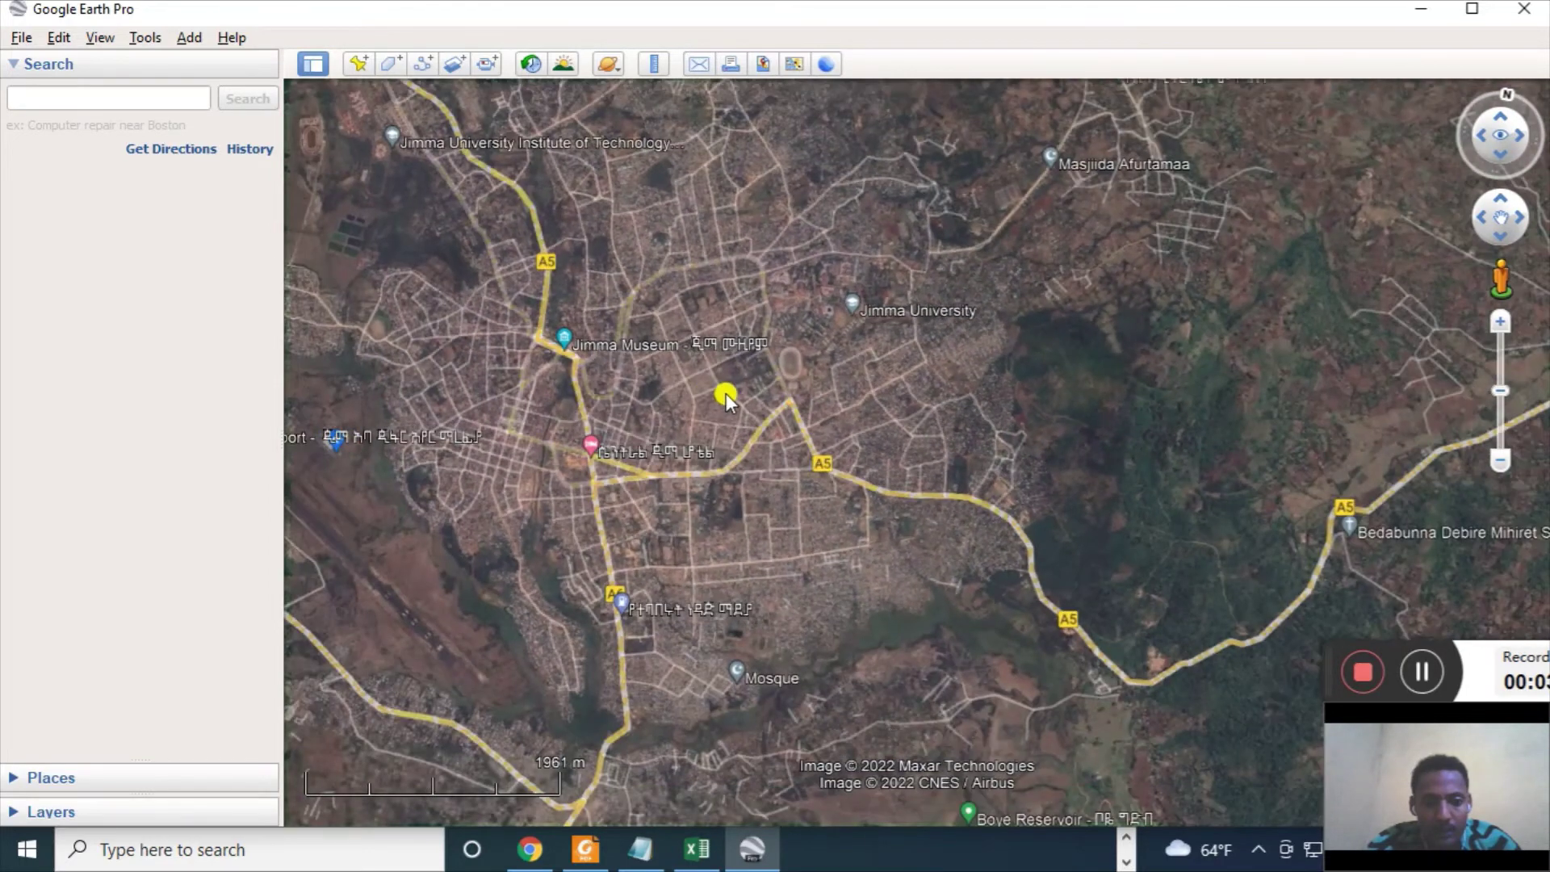
- Display the half-degree cells for the 5N–10N, 35E–40E grid block over Jimma
click(726, 394)
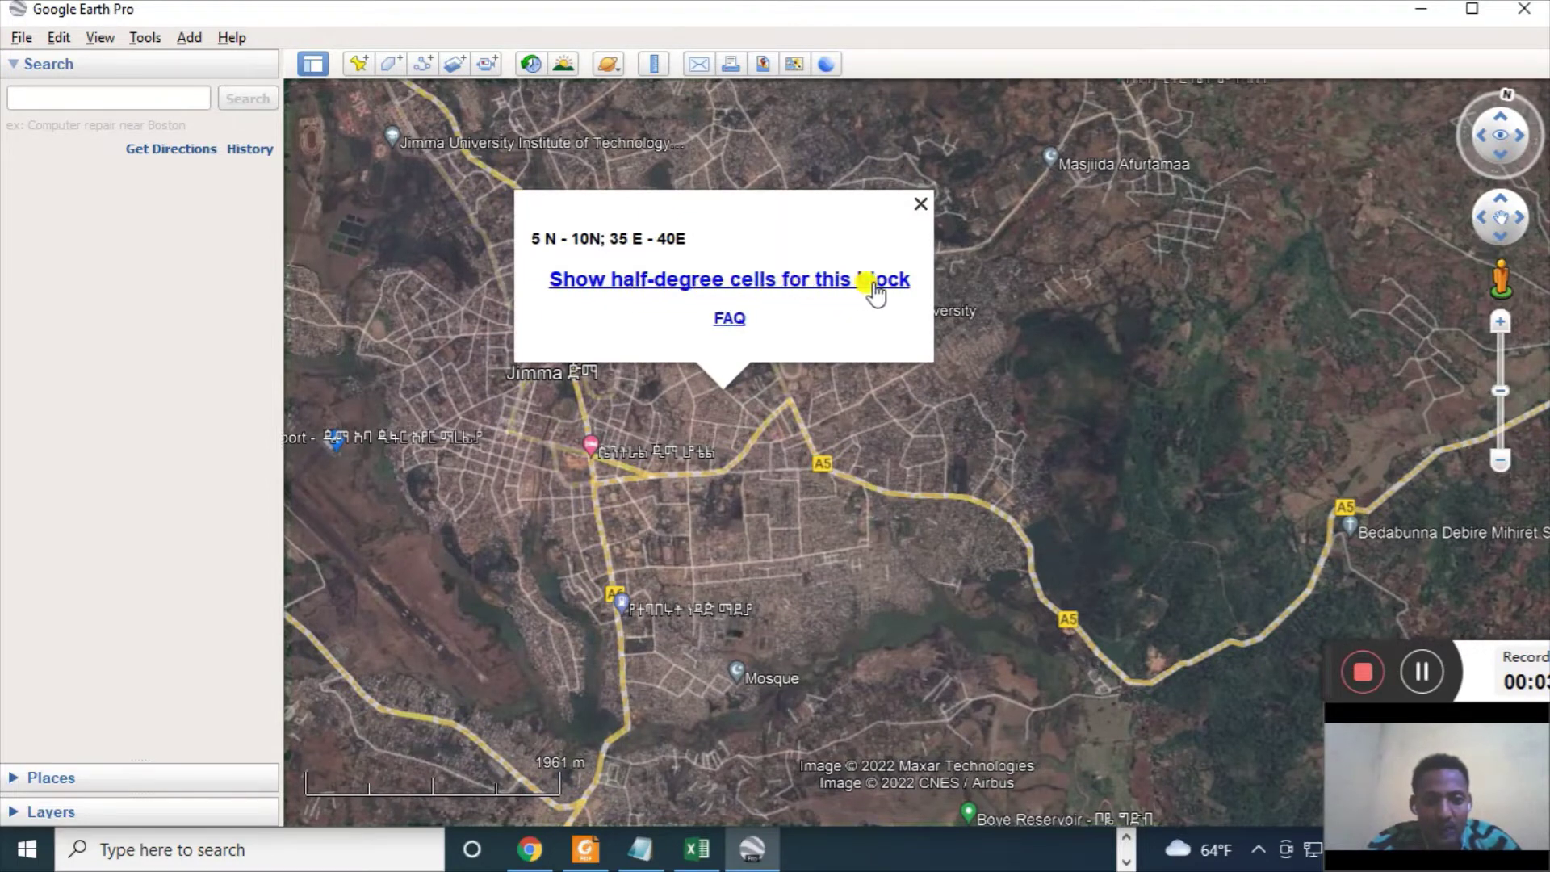
click(642, 282)
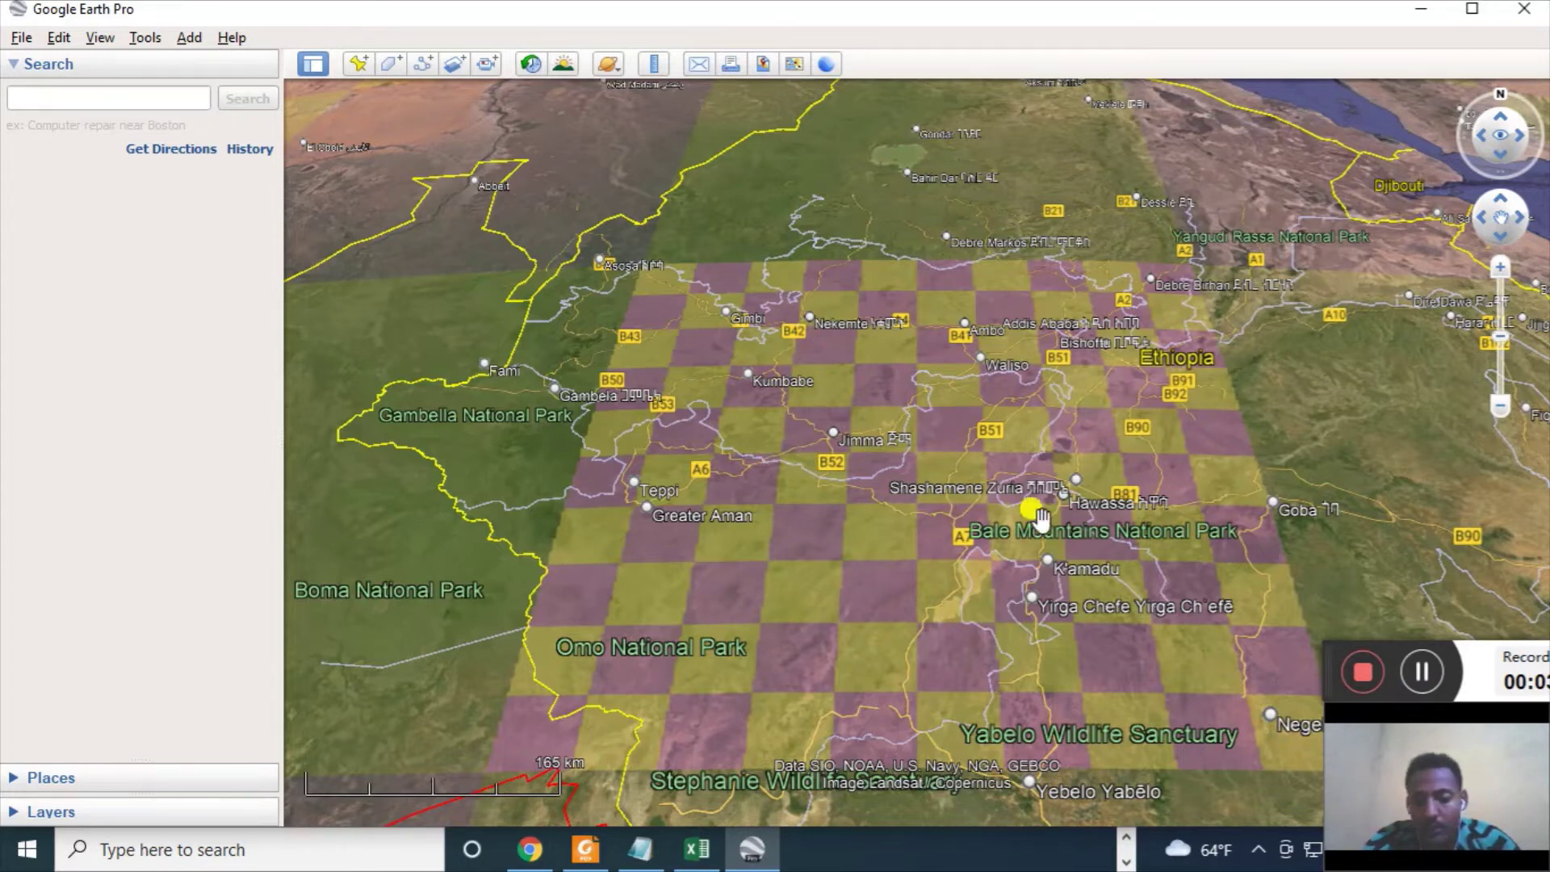
- Show the CRU TS 4.04 temperature and precipitation charts for cell 7.75 N, 37.25 E
click(874, 419)
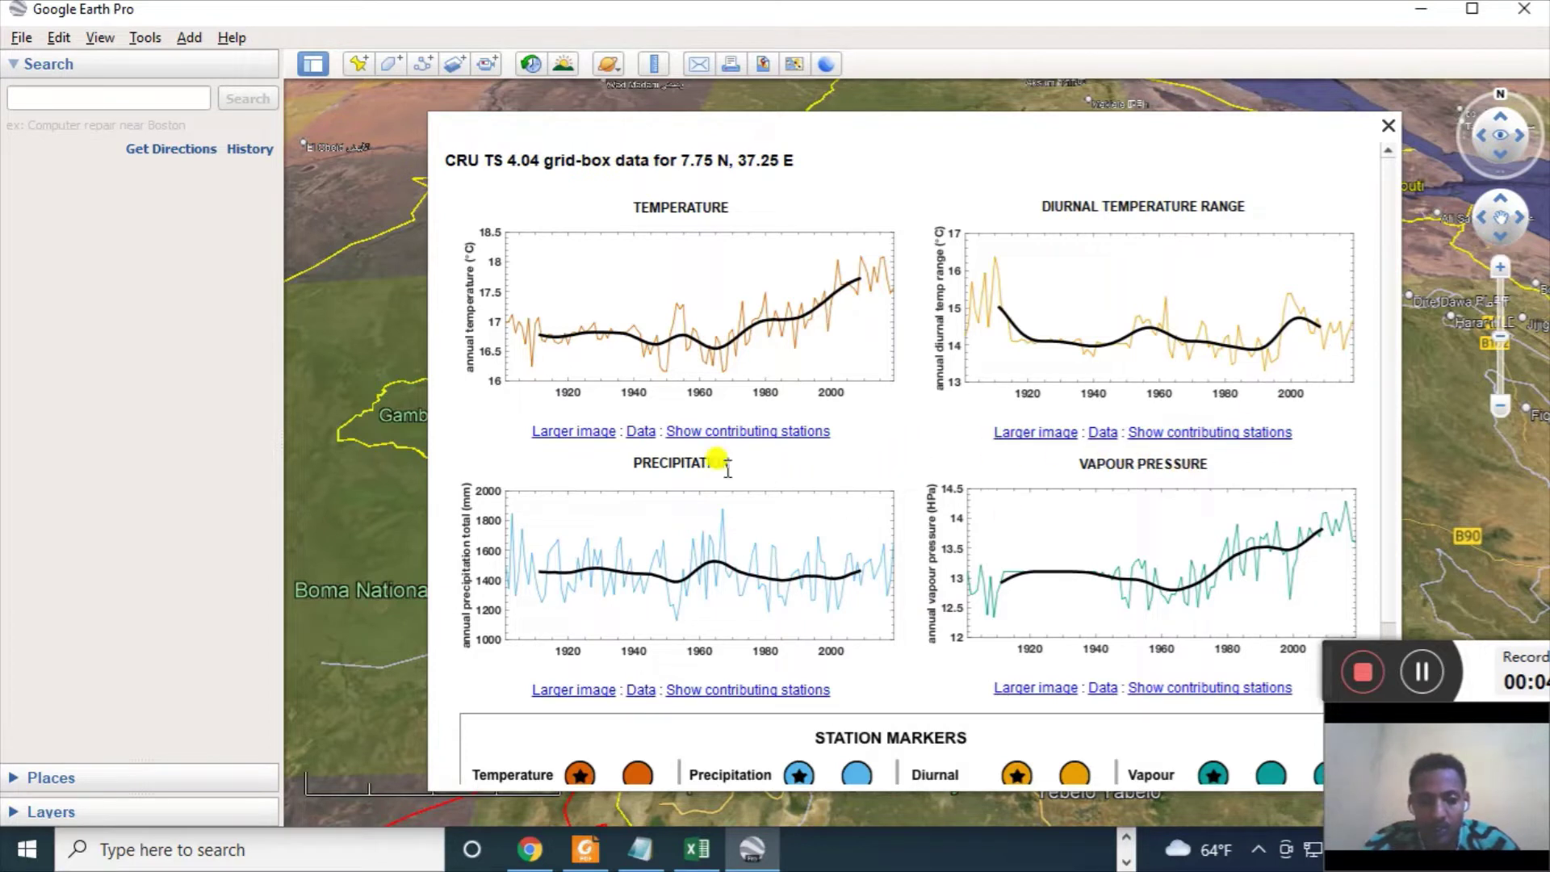
- Open the N7.75E37.25.tmp.txt temperature series in Microsoft Edge and copy all its text
click(638, 433)
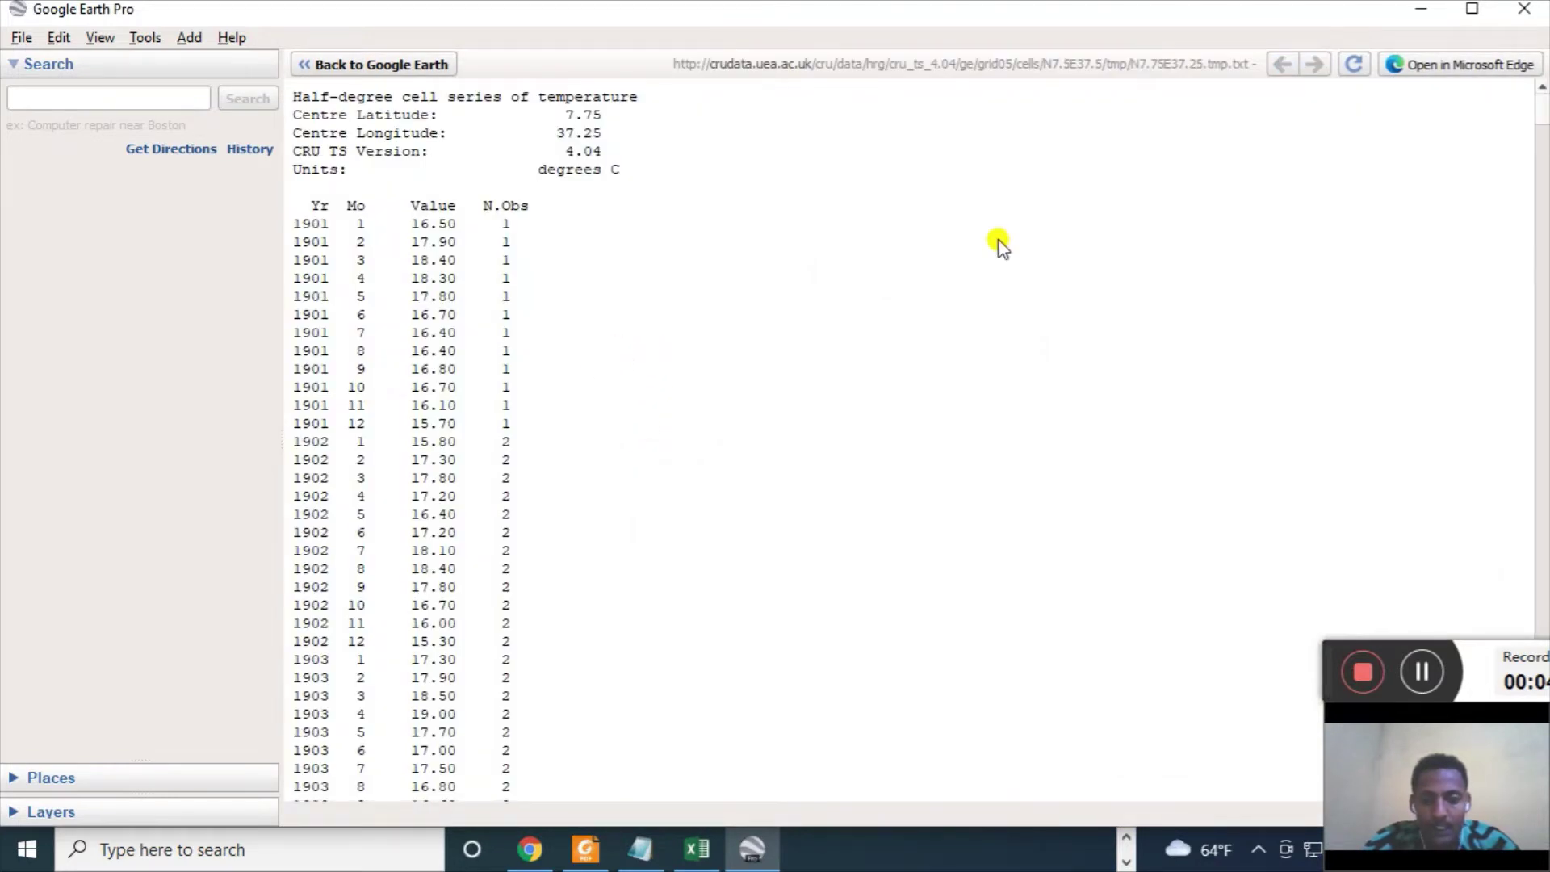
click(1426, 66)
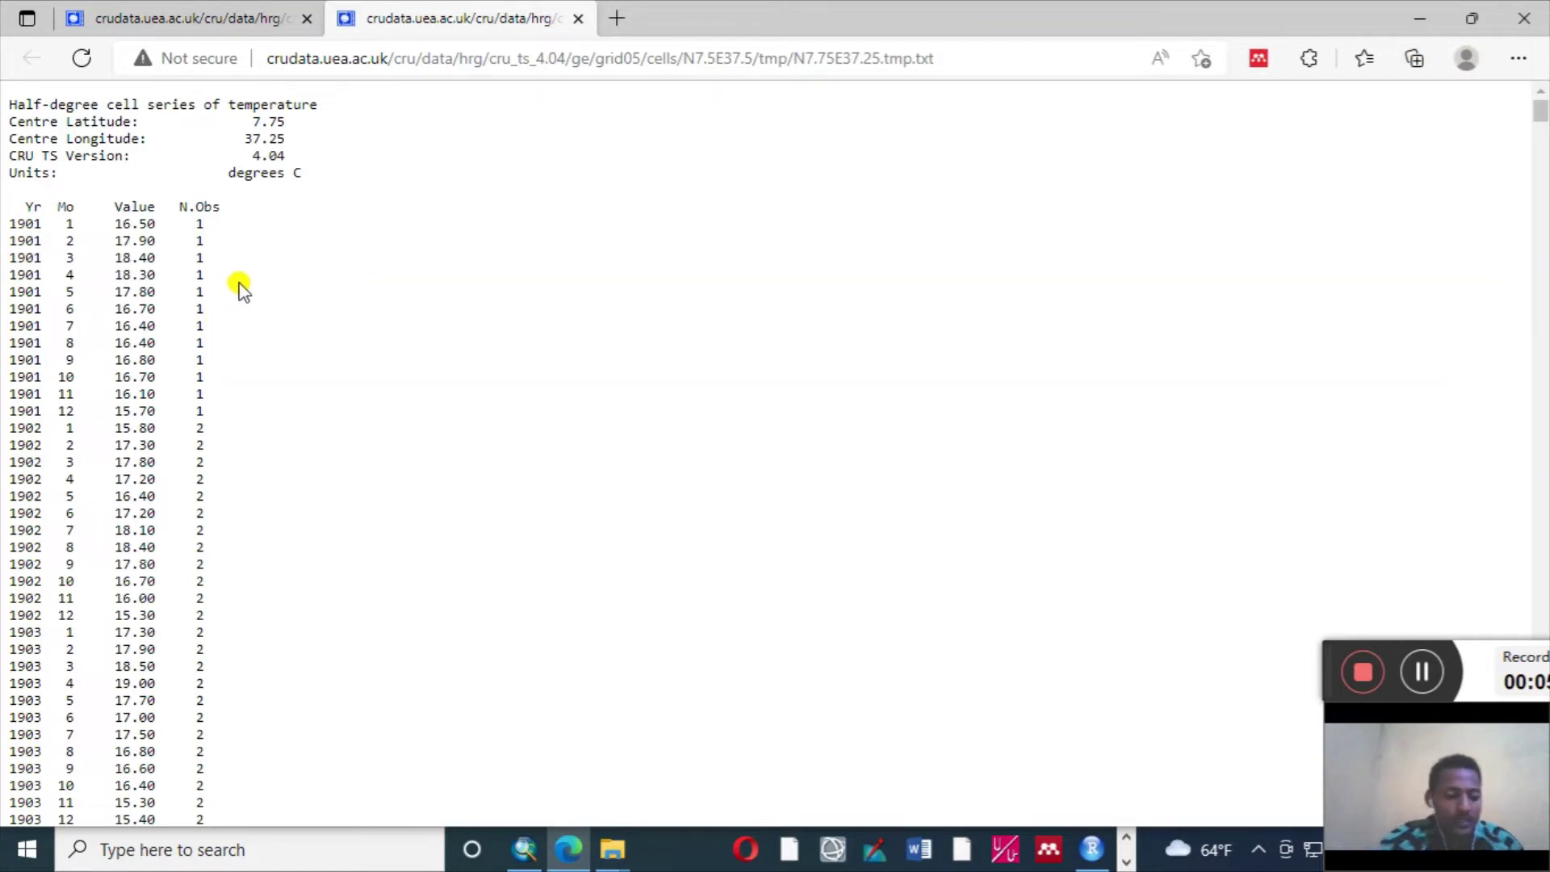
key(ctrl+a)
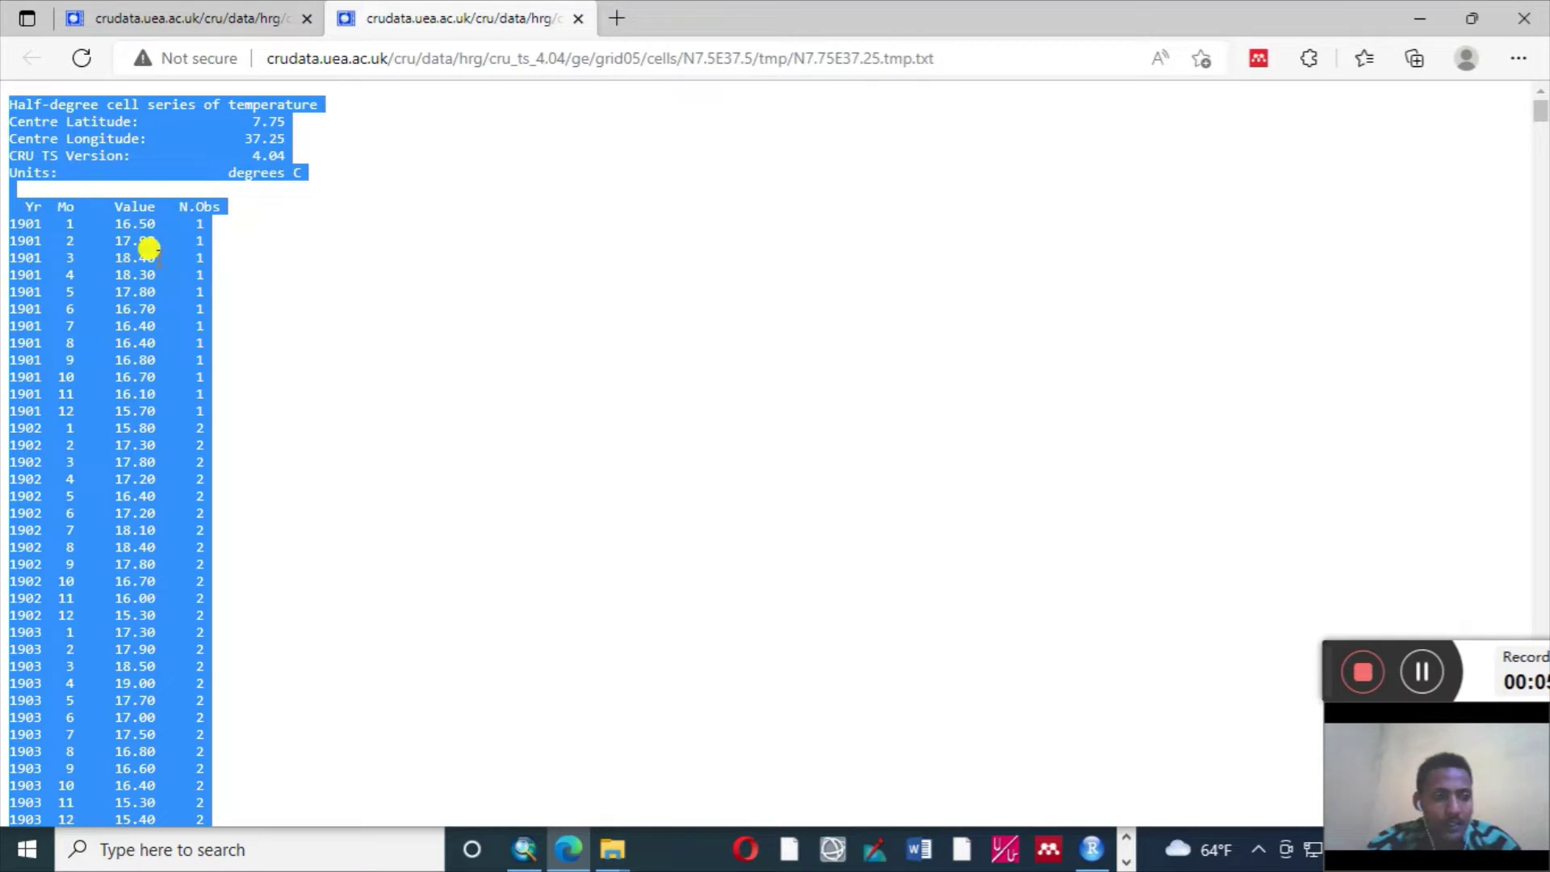
right_click(152, 250)
click(219, 277)
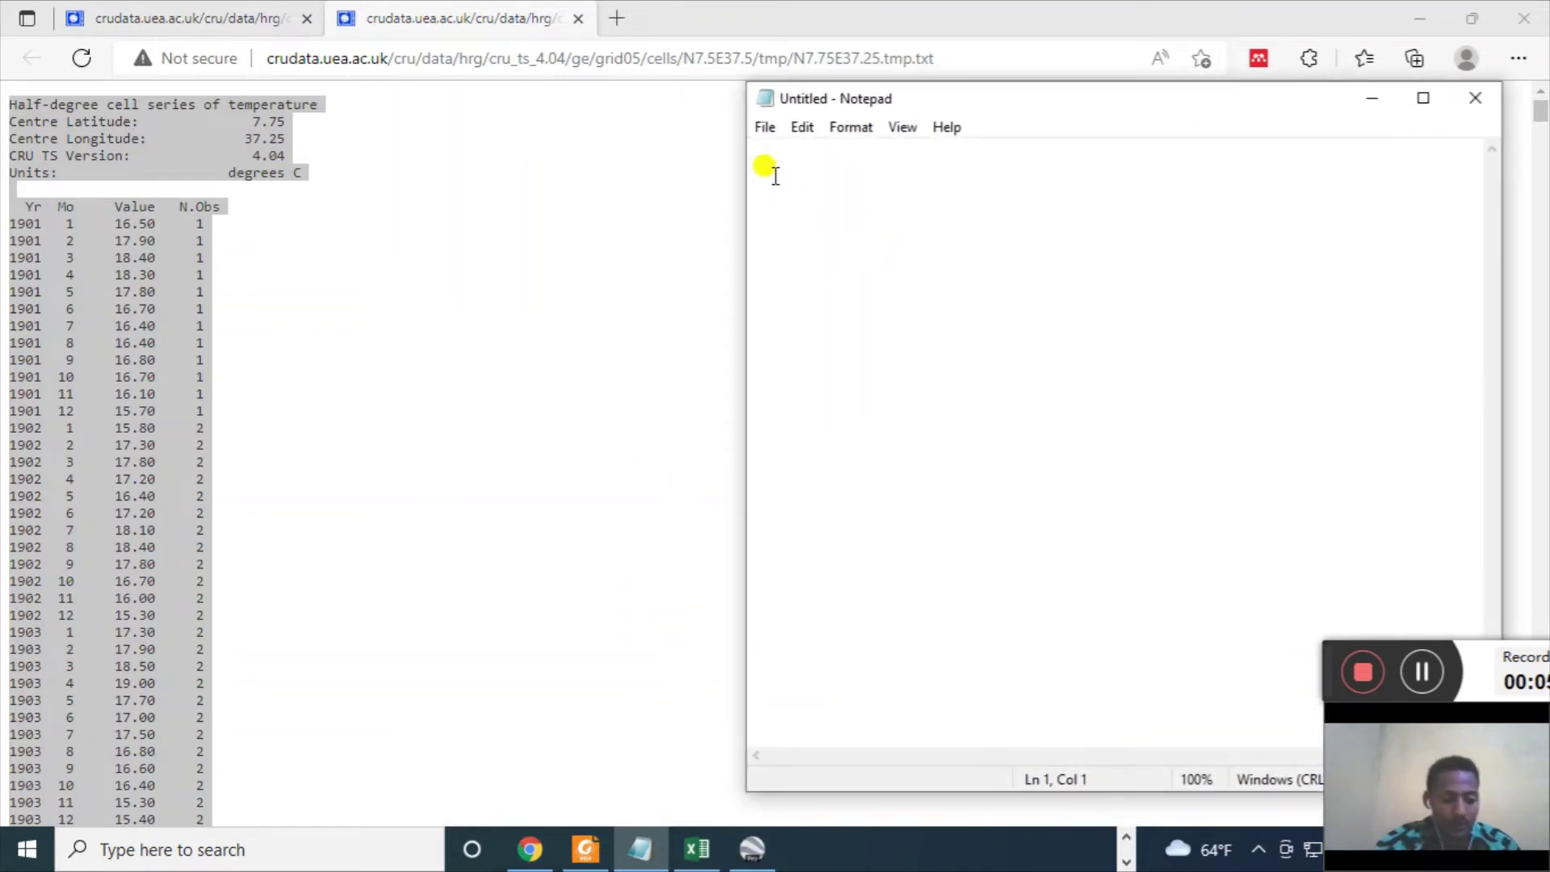
- Paste the temperature series into Notepad as plain text, then cut it all back out
key(ctrl+v)
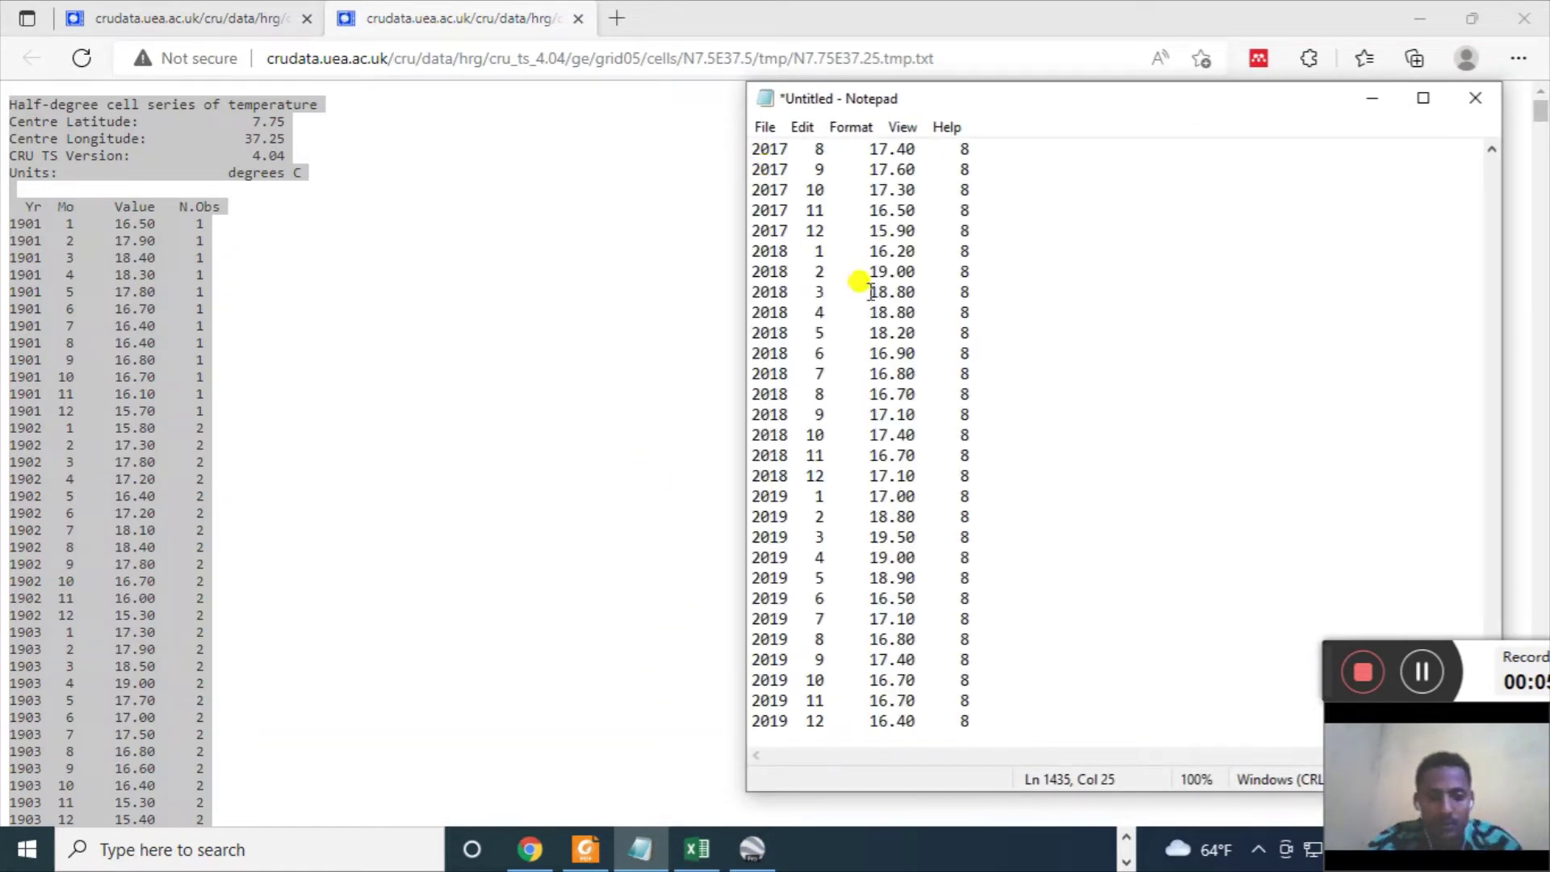
scroll(904, 356, up, 6)
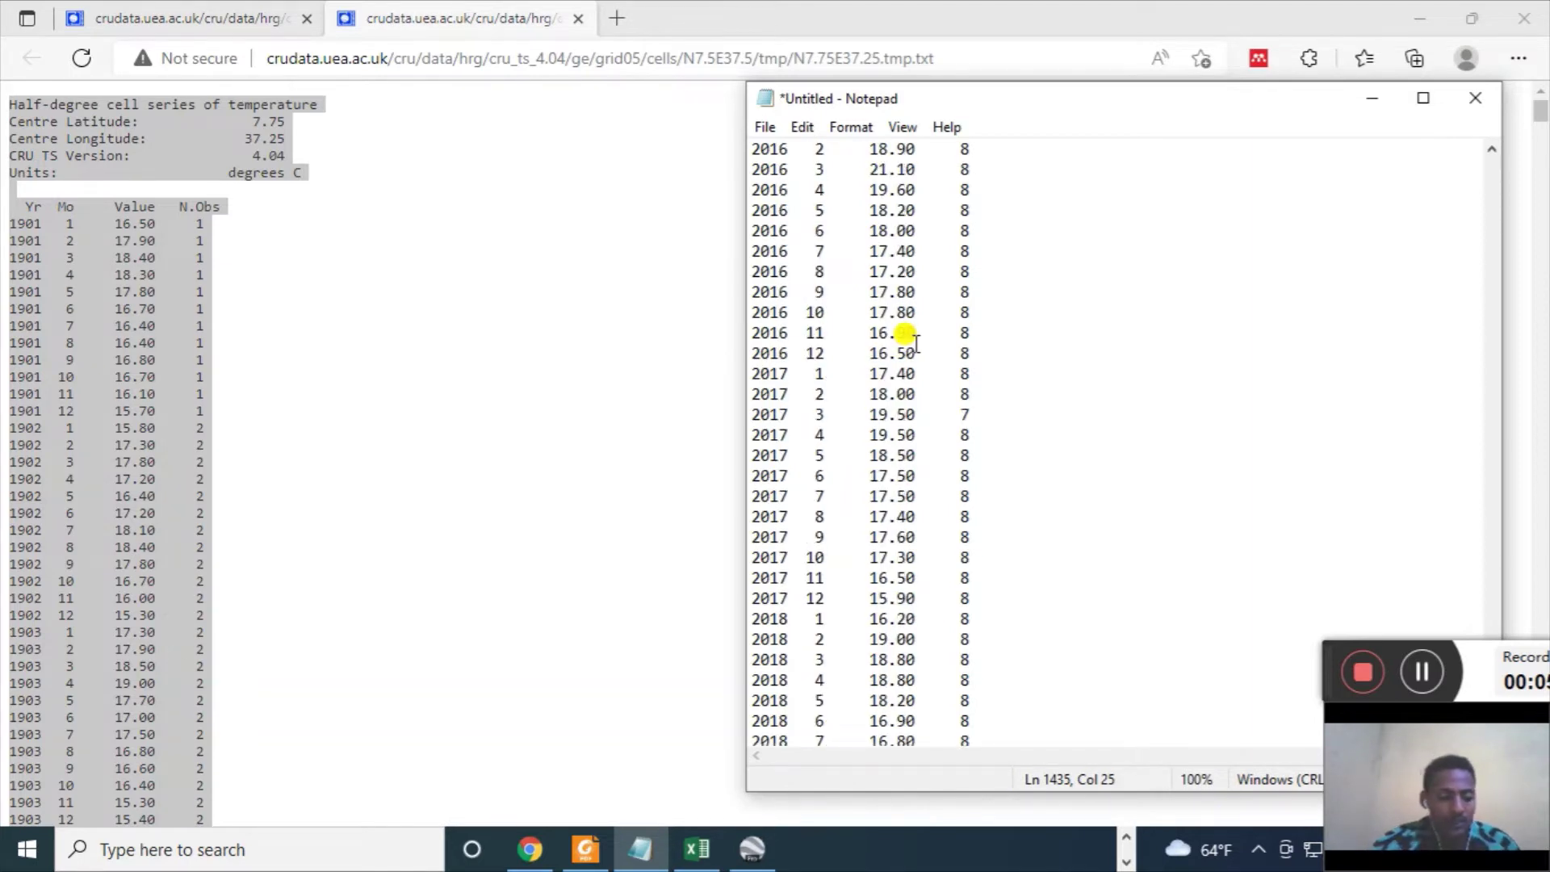
key(ctrl+a)
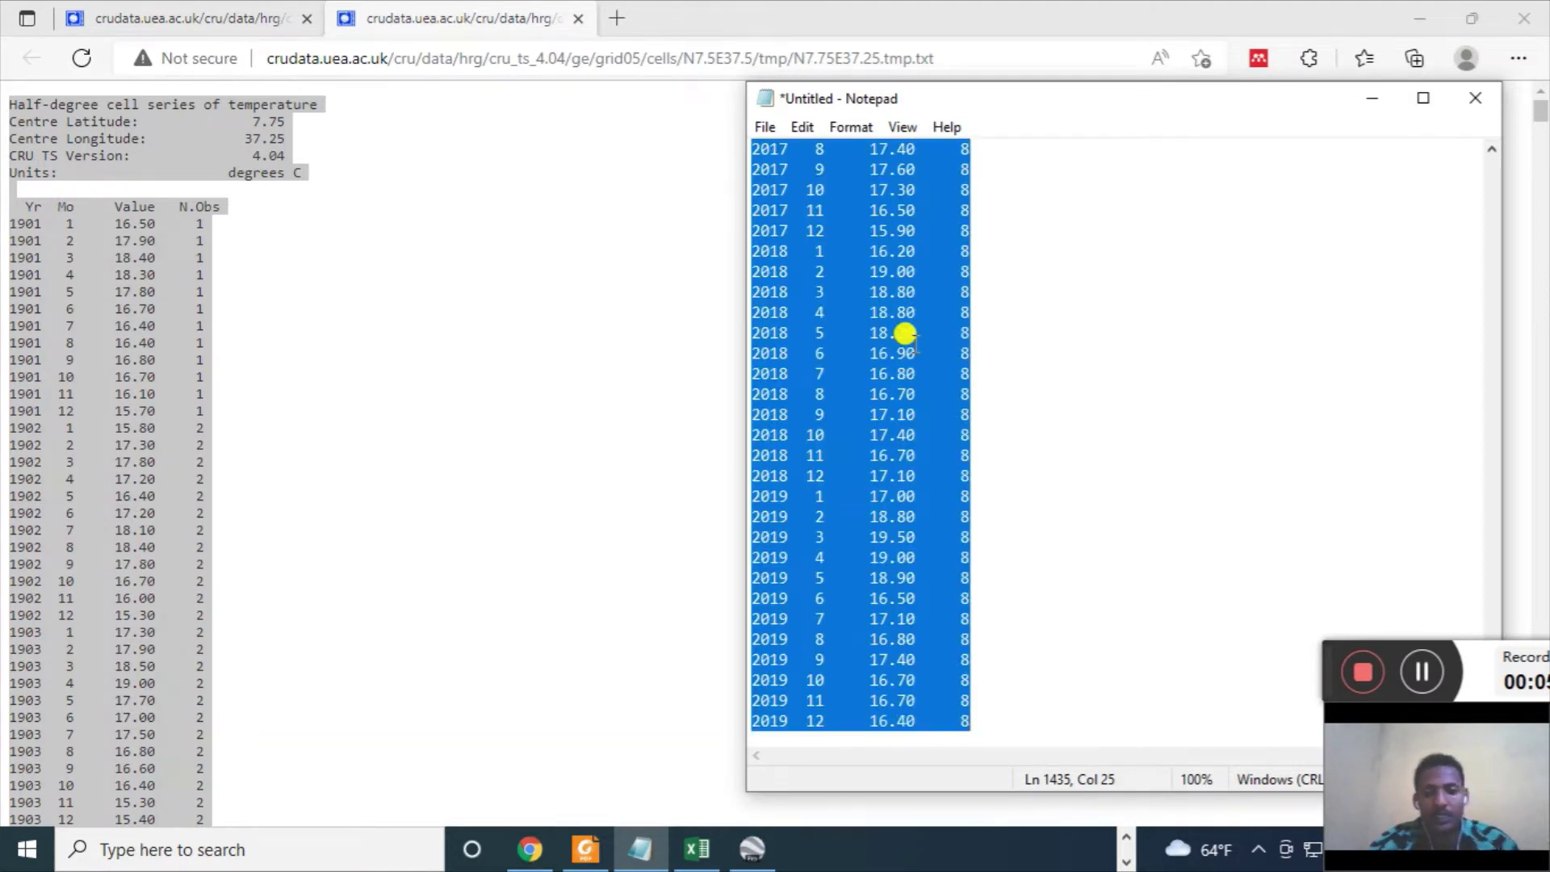
right_click(904, 233)
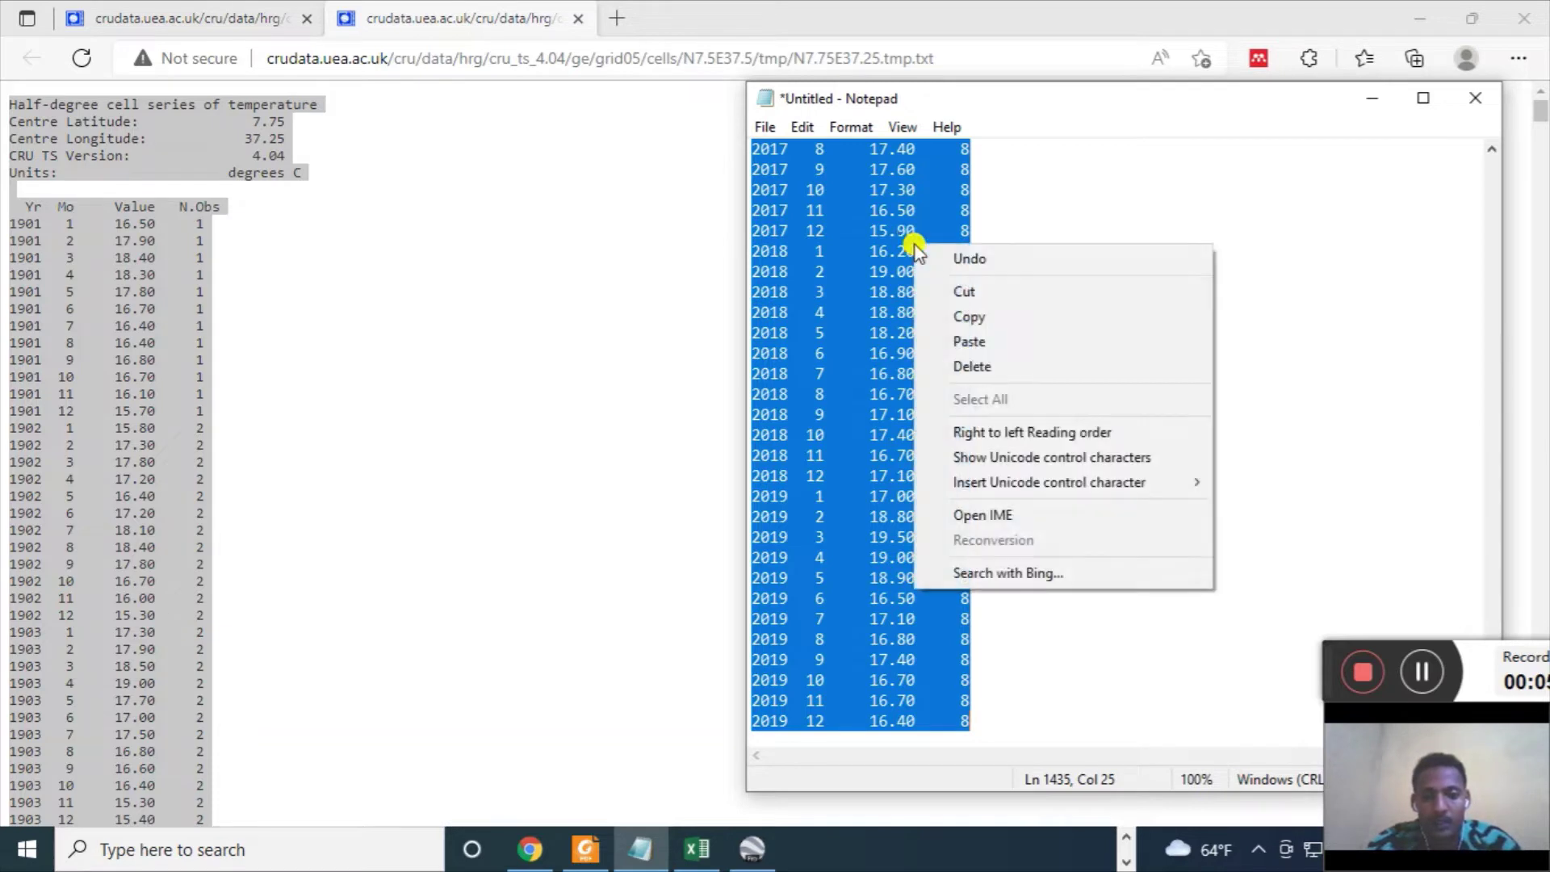
click(961, 291)
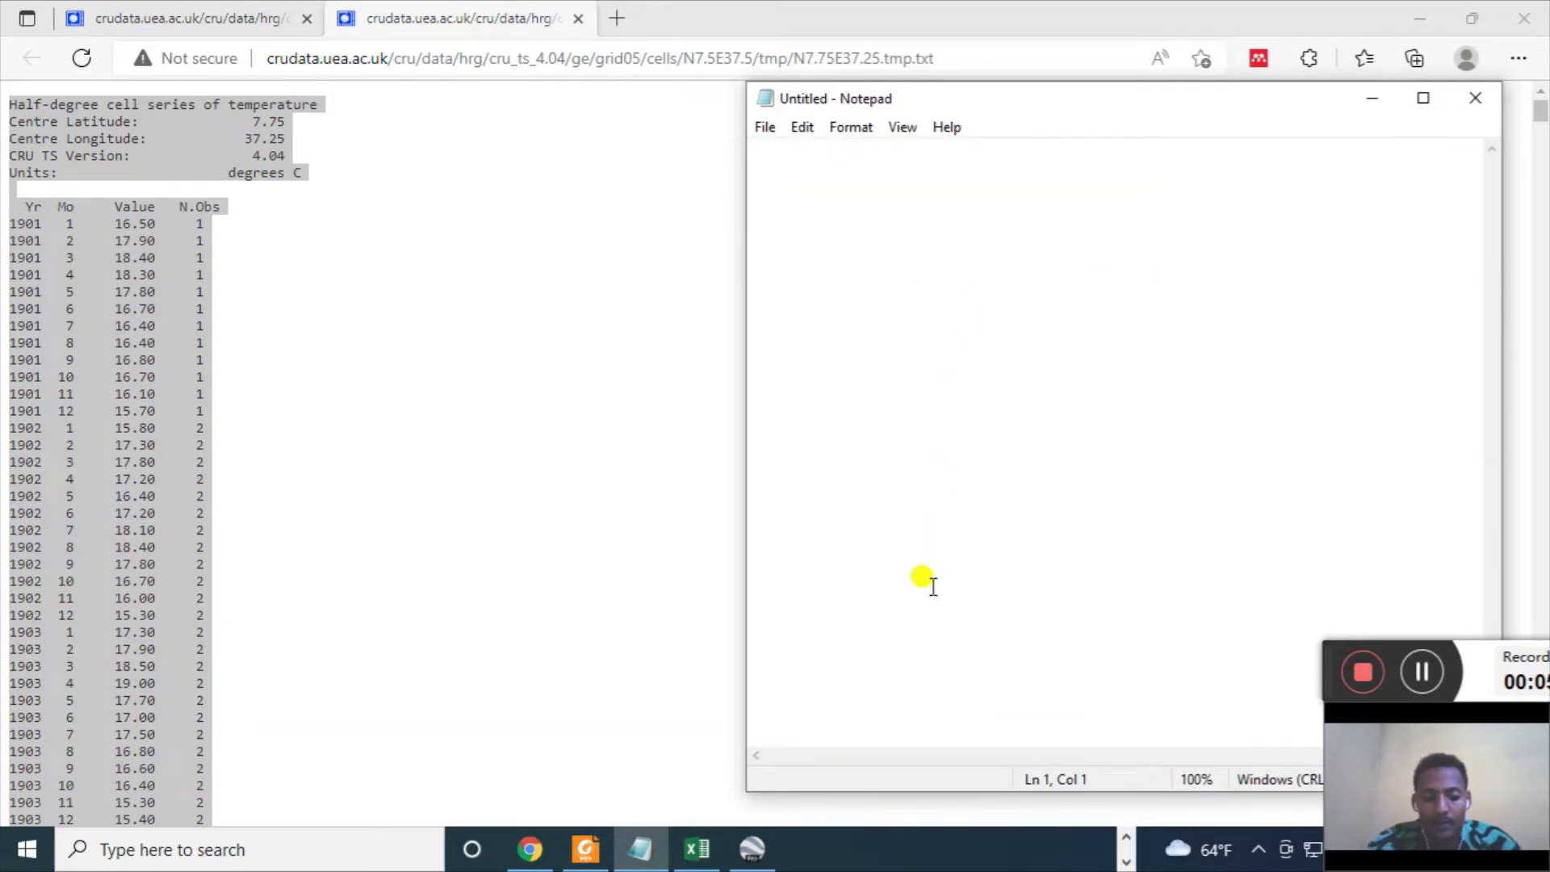
- Paste the temperature series into Excel Sheet1 at A1 and bring up the Paste Options
mouse_move(701, 847)
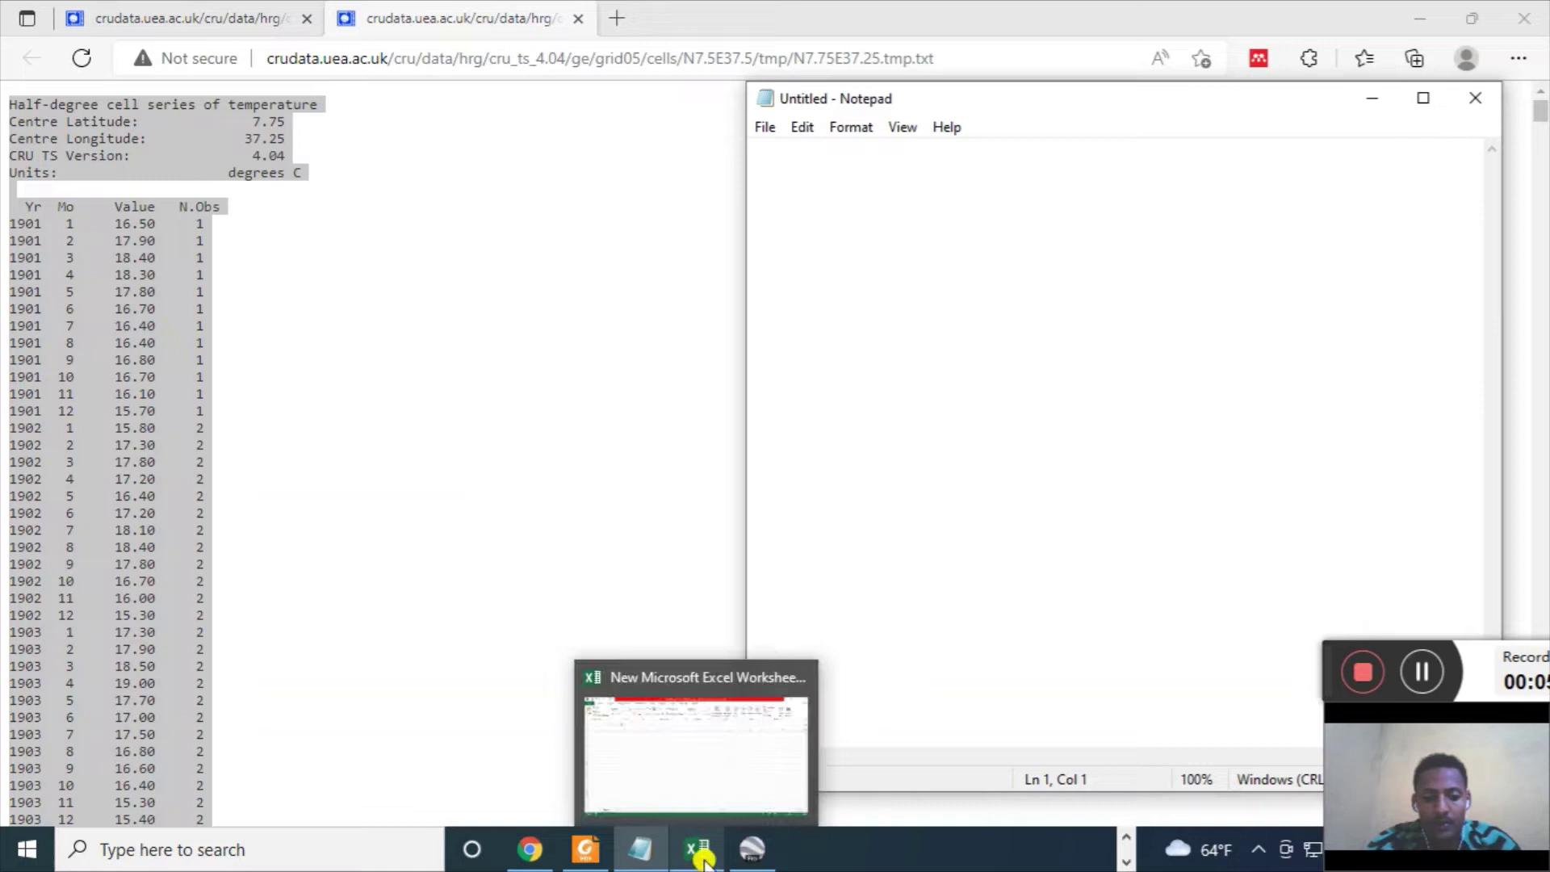
click(710, 767)
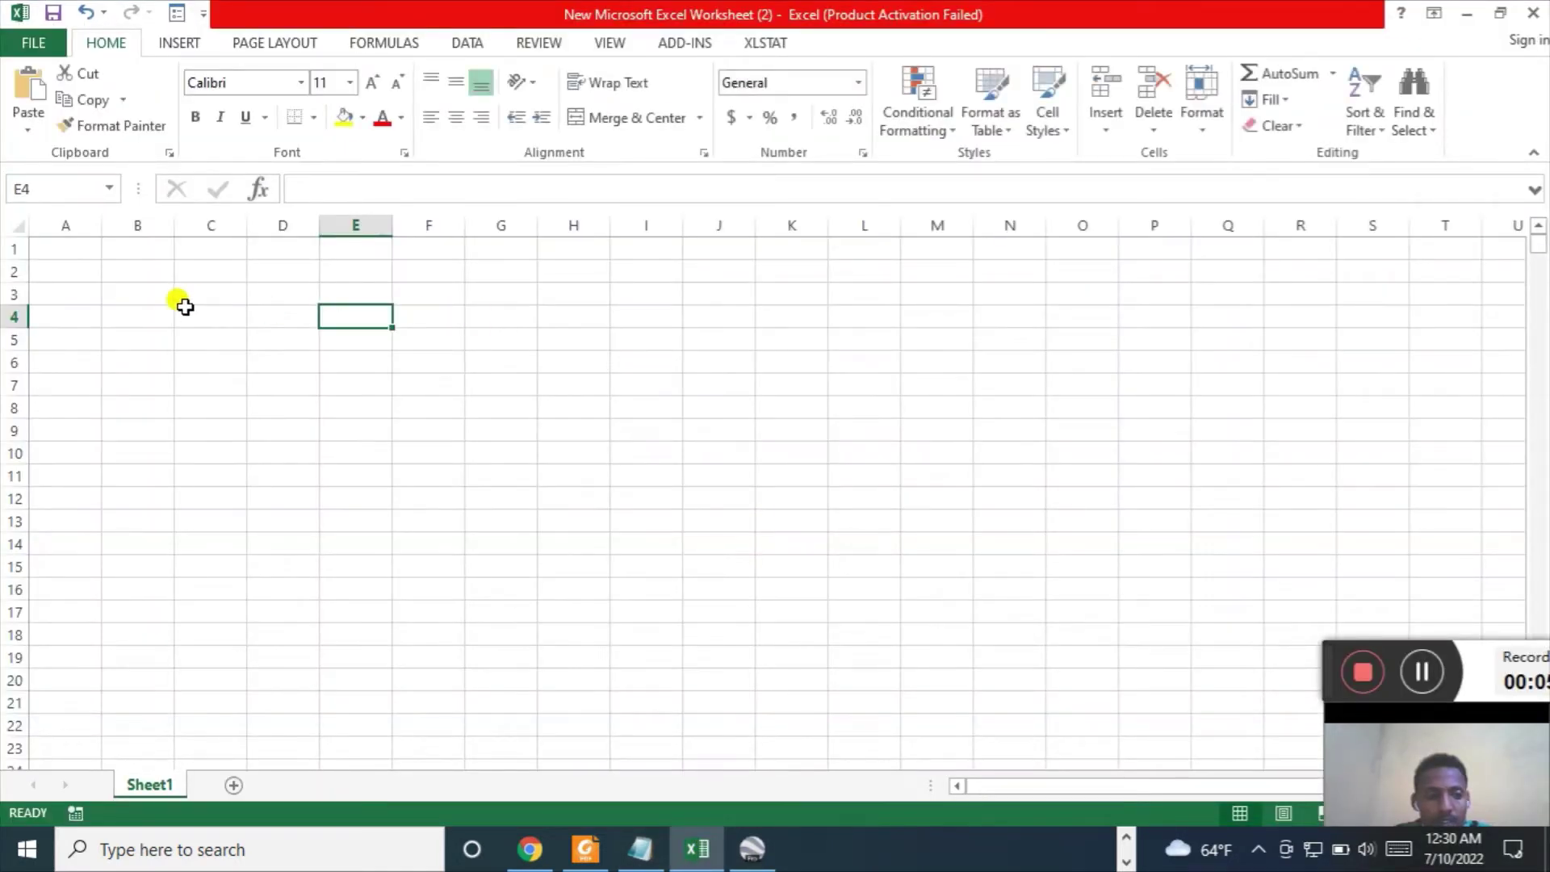
click(59, 248)
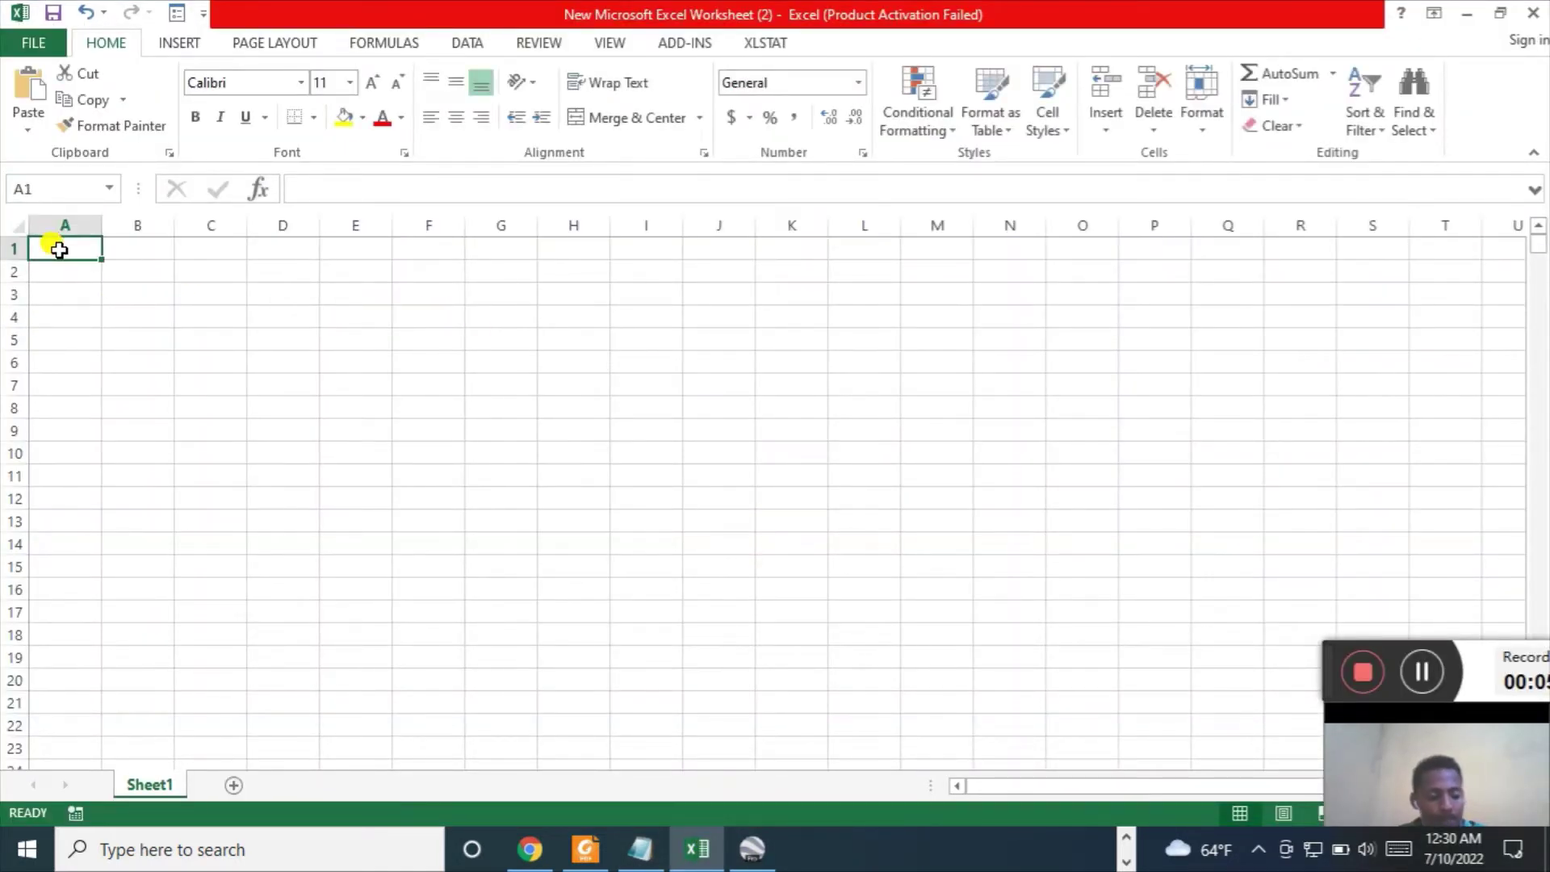
key(ctrl+v)
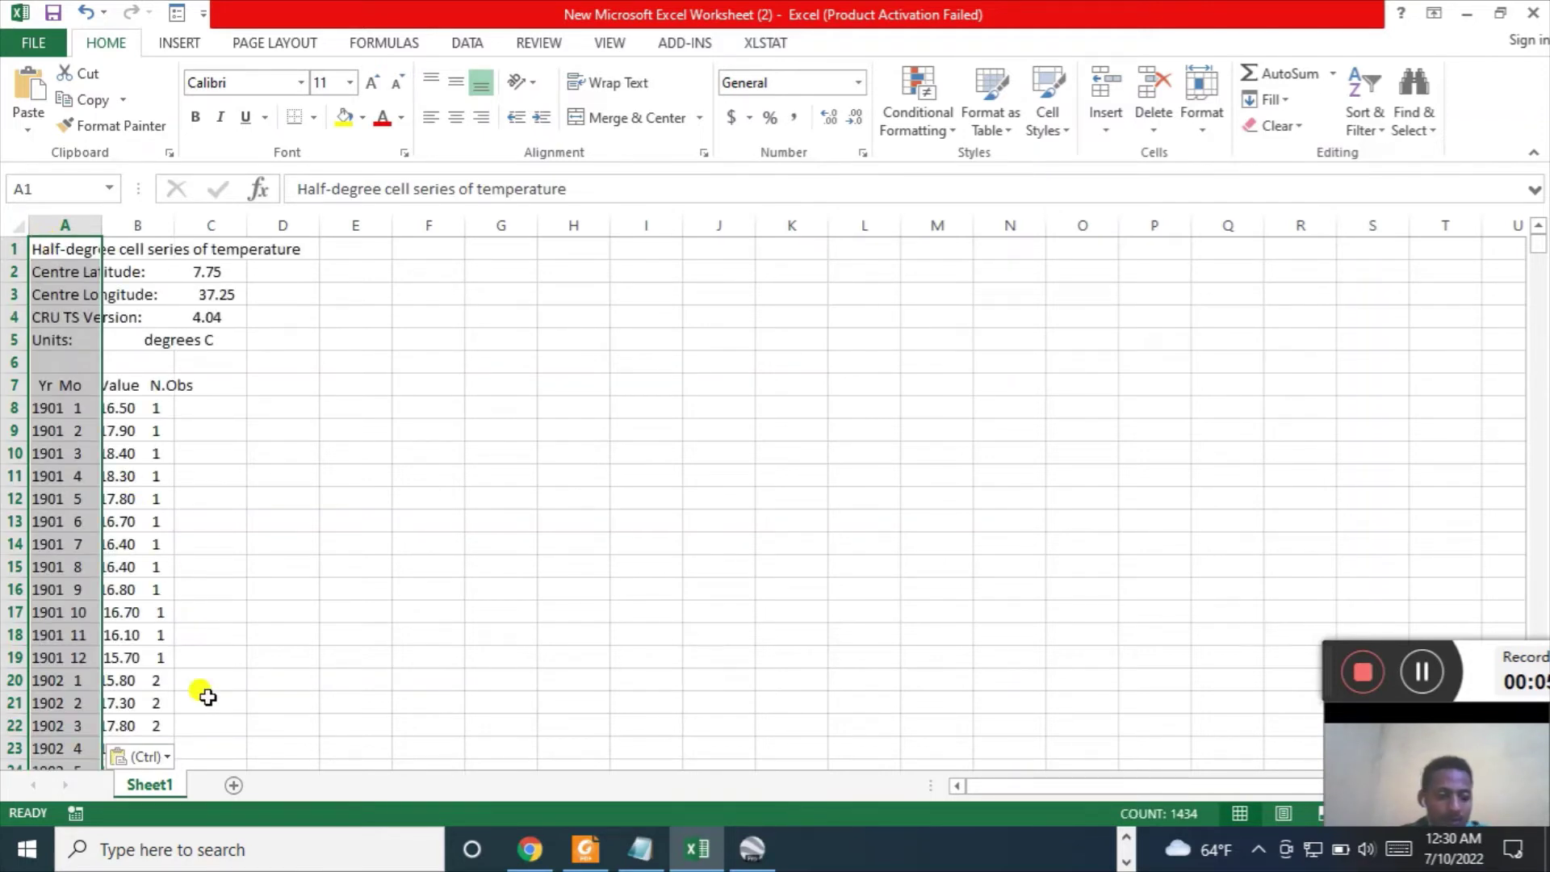
click(161, 756)
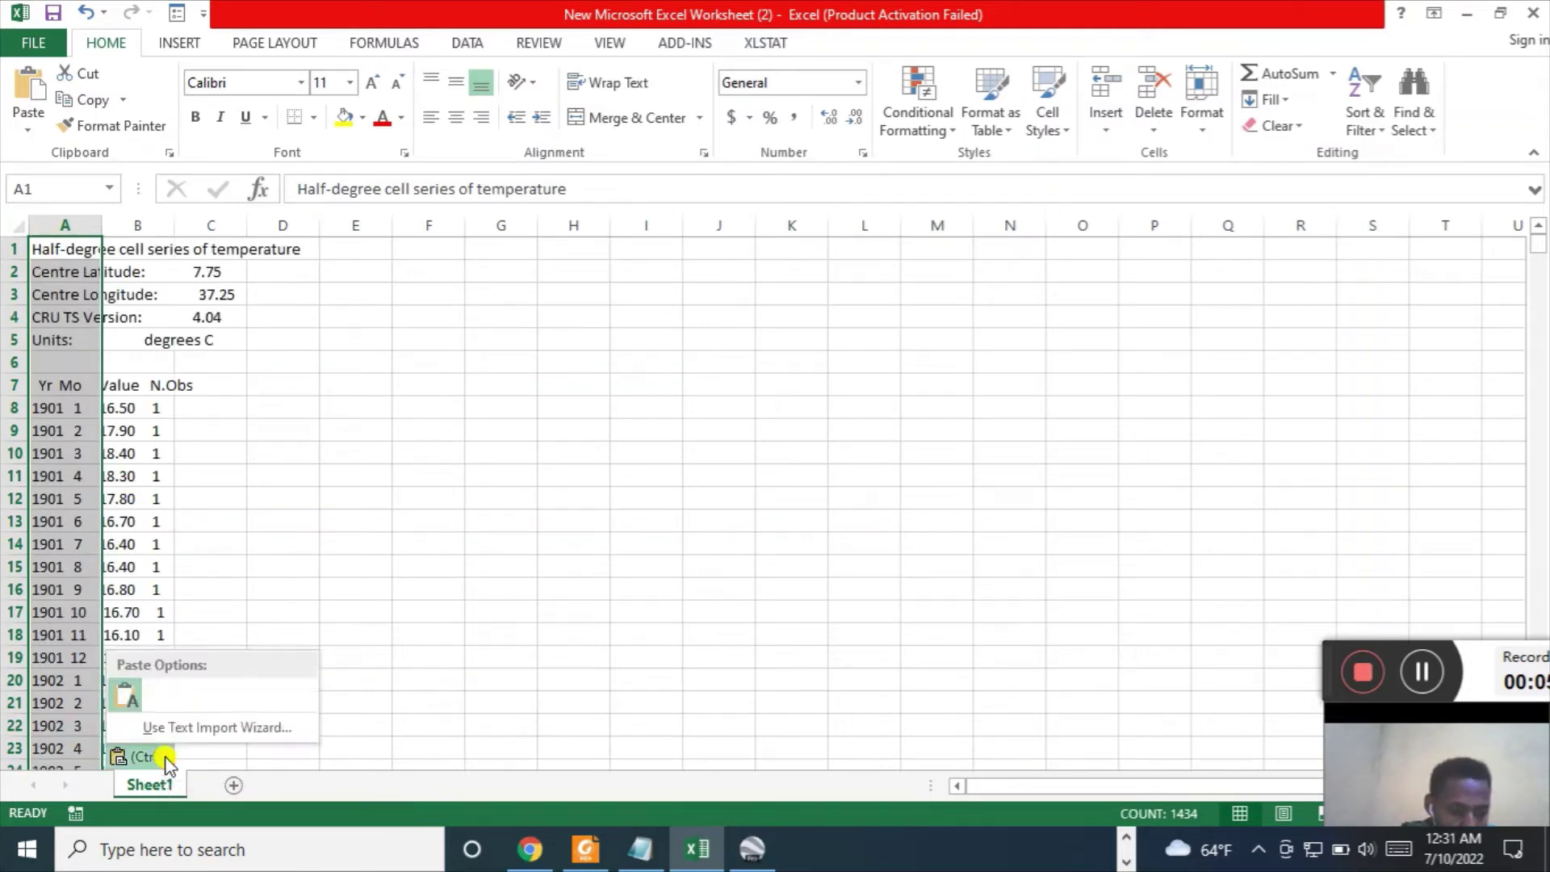
- Run the Text Import Wizard with Space delimiter, putting year, month, temperature and count in columns A–D
click(197, 728)
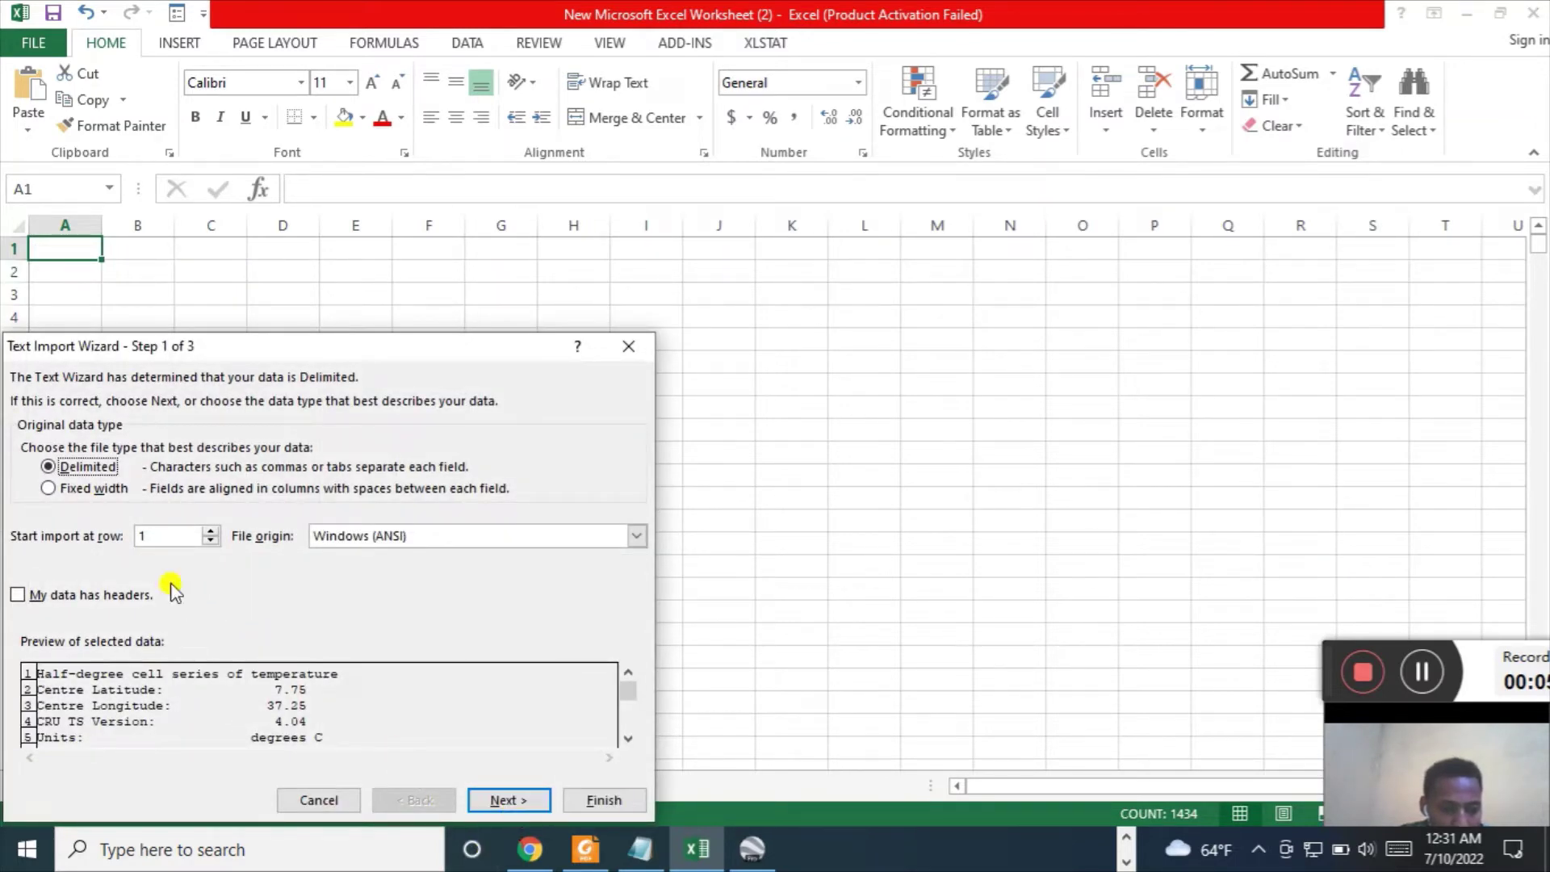
click(504, 800)
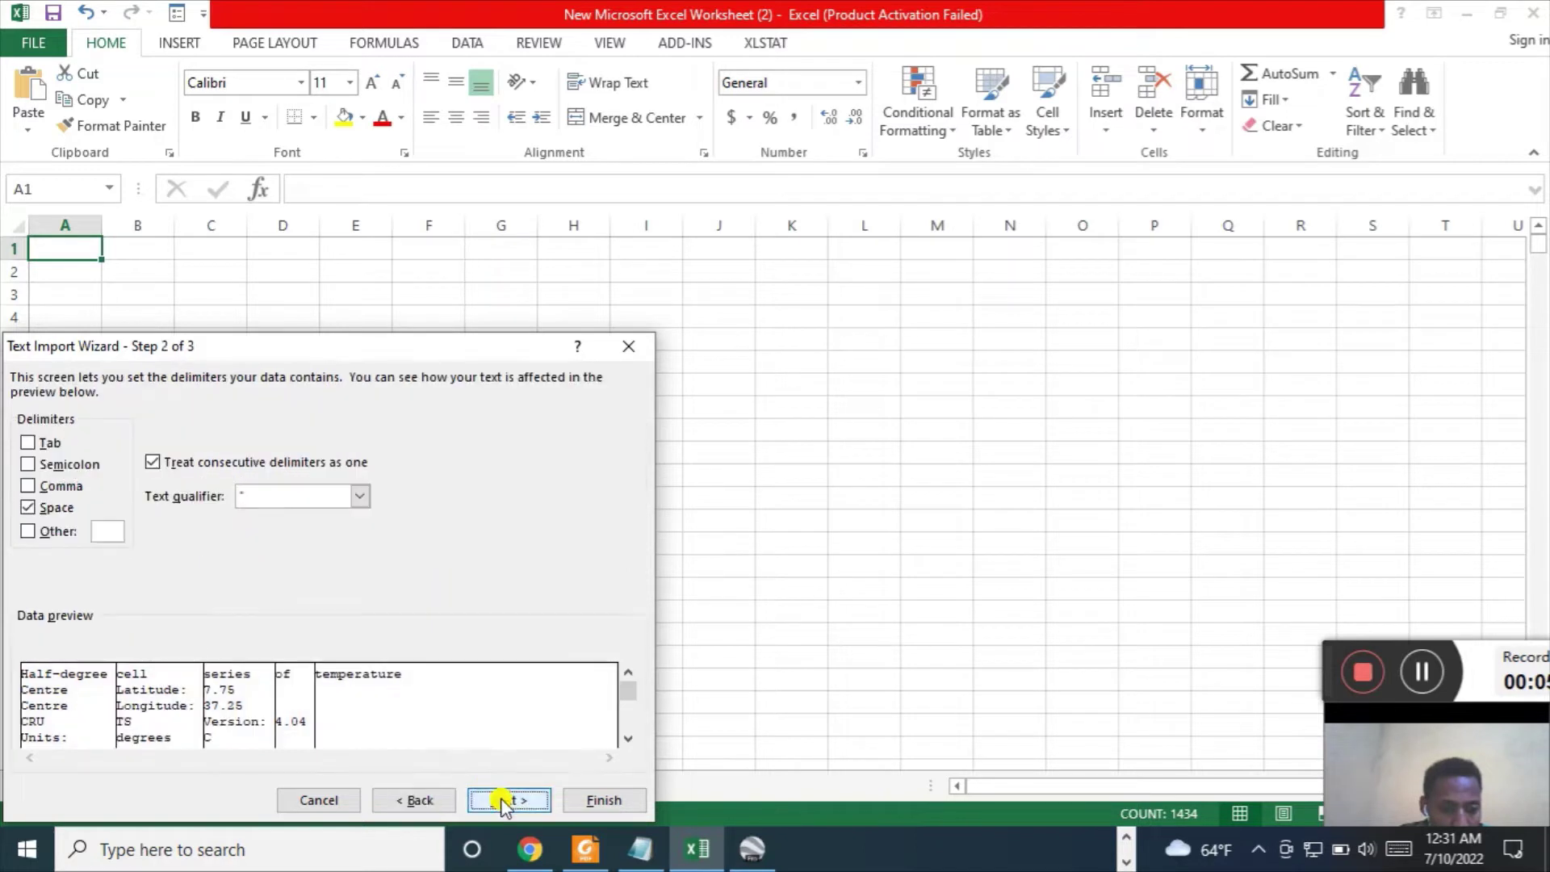
click(30, 510)
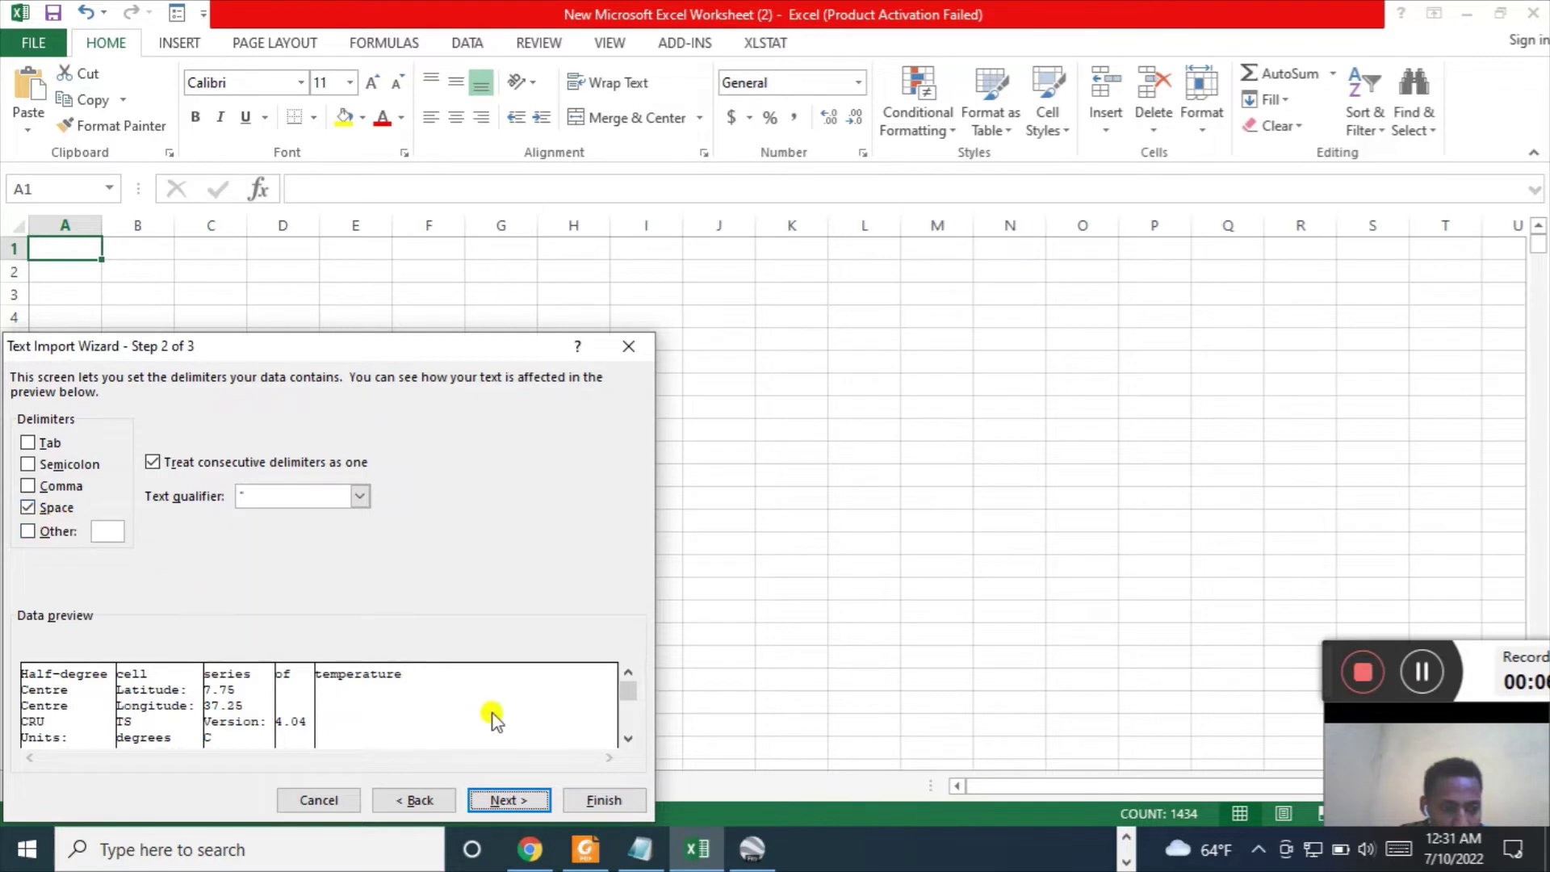
click(509, 799)
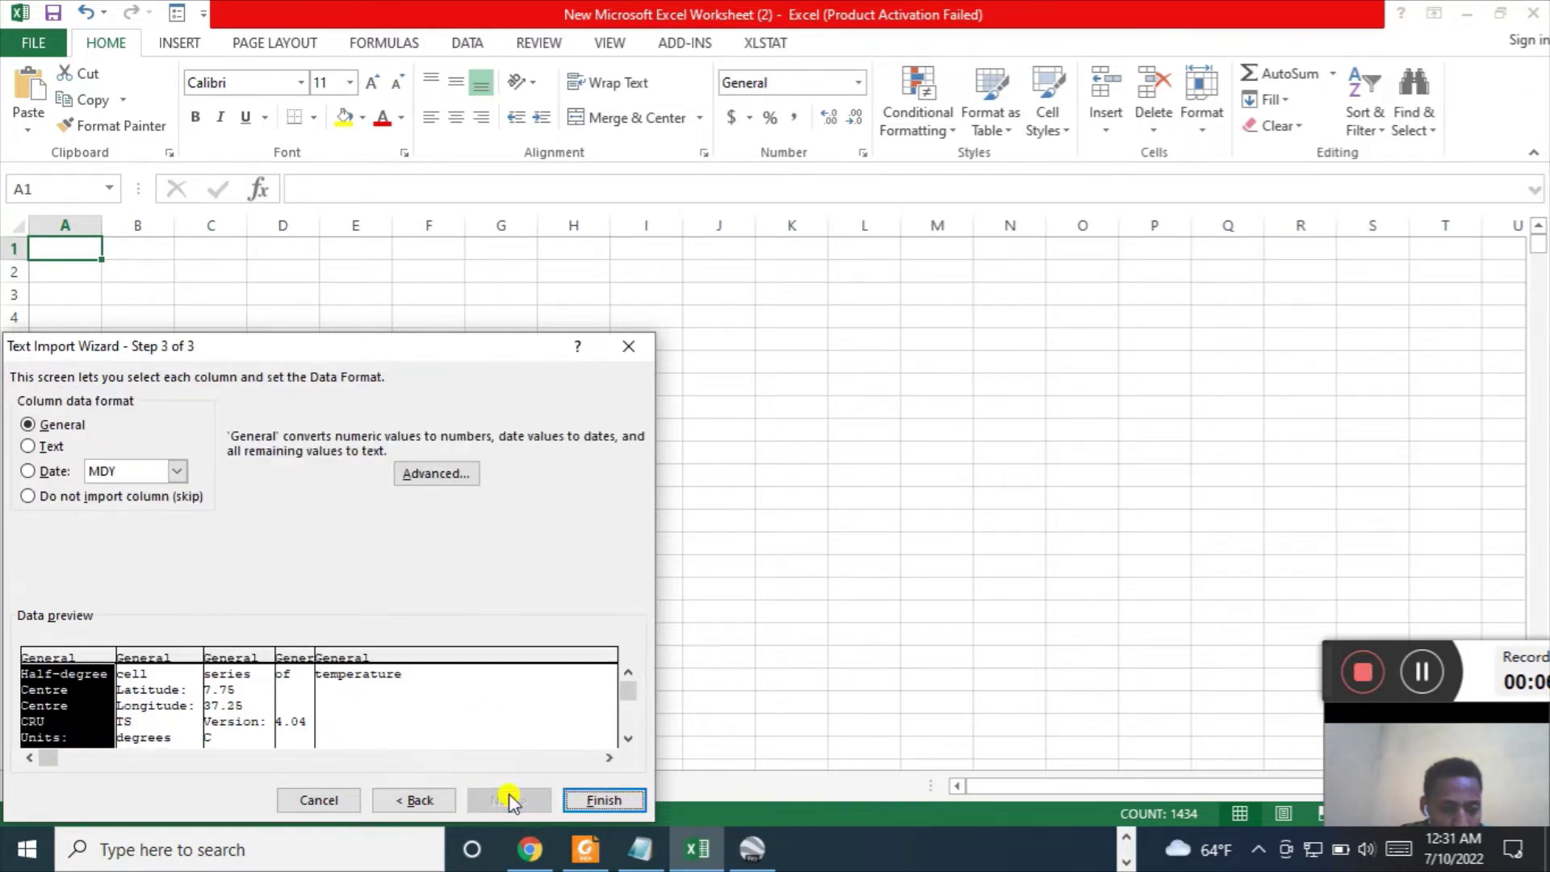
click(587, 800)
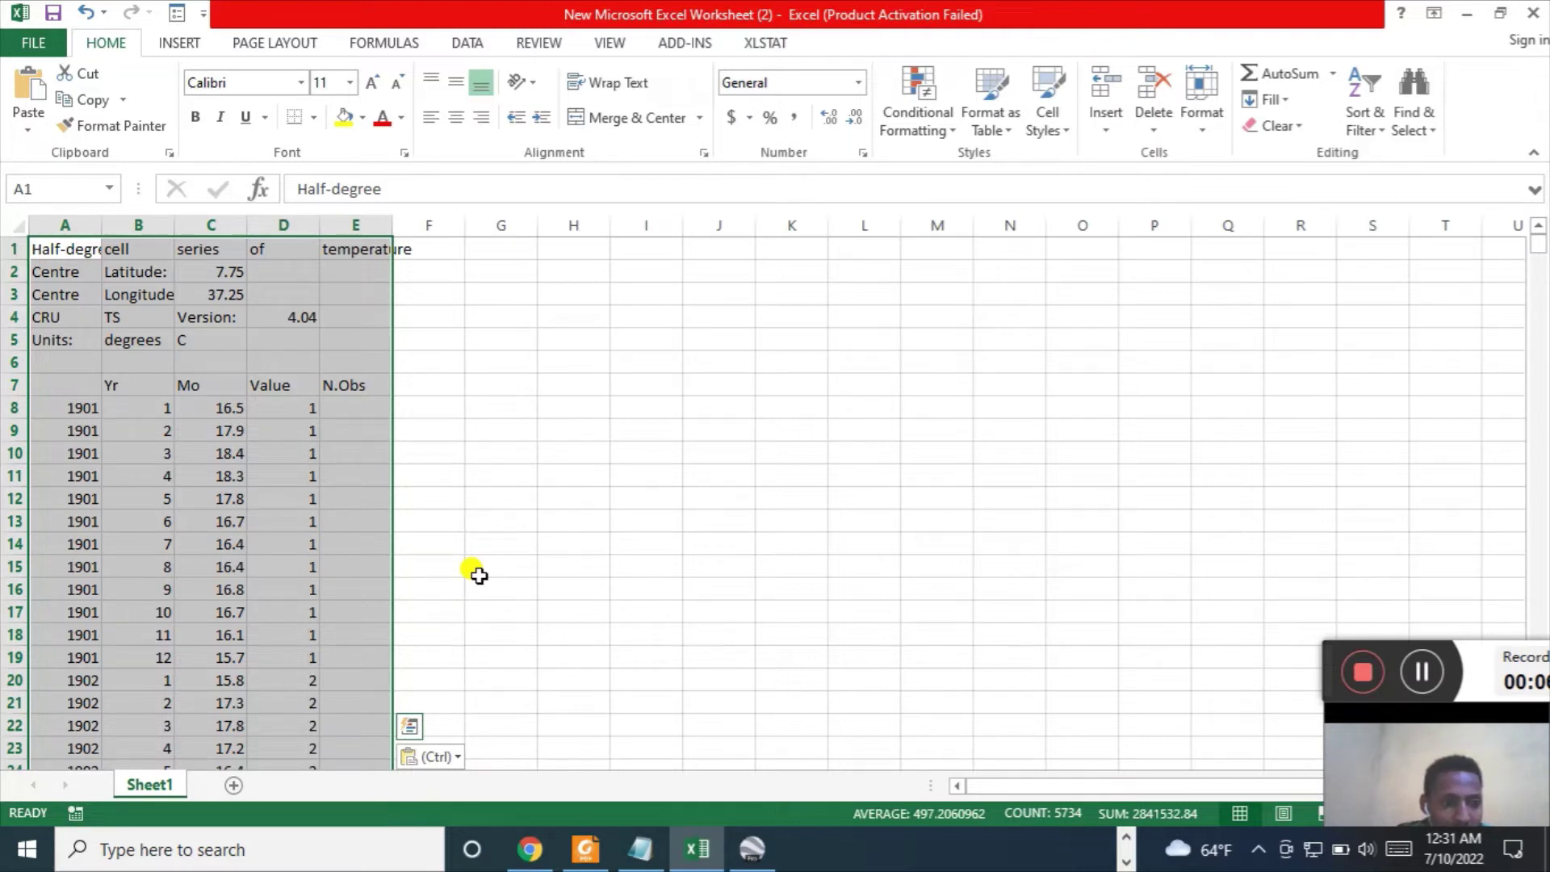
drag(212, 410, 212, 430)
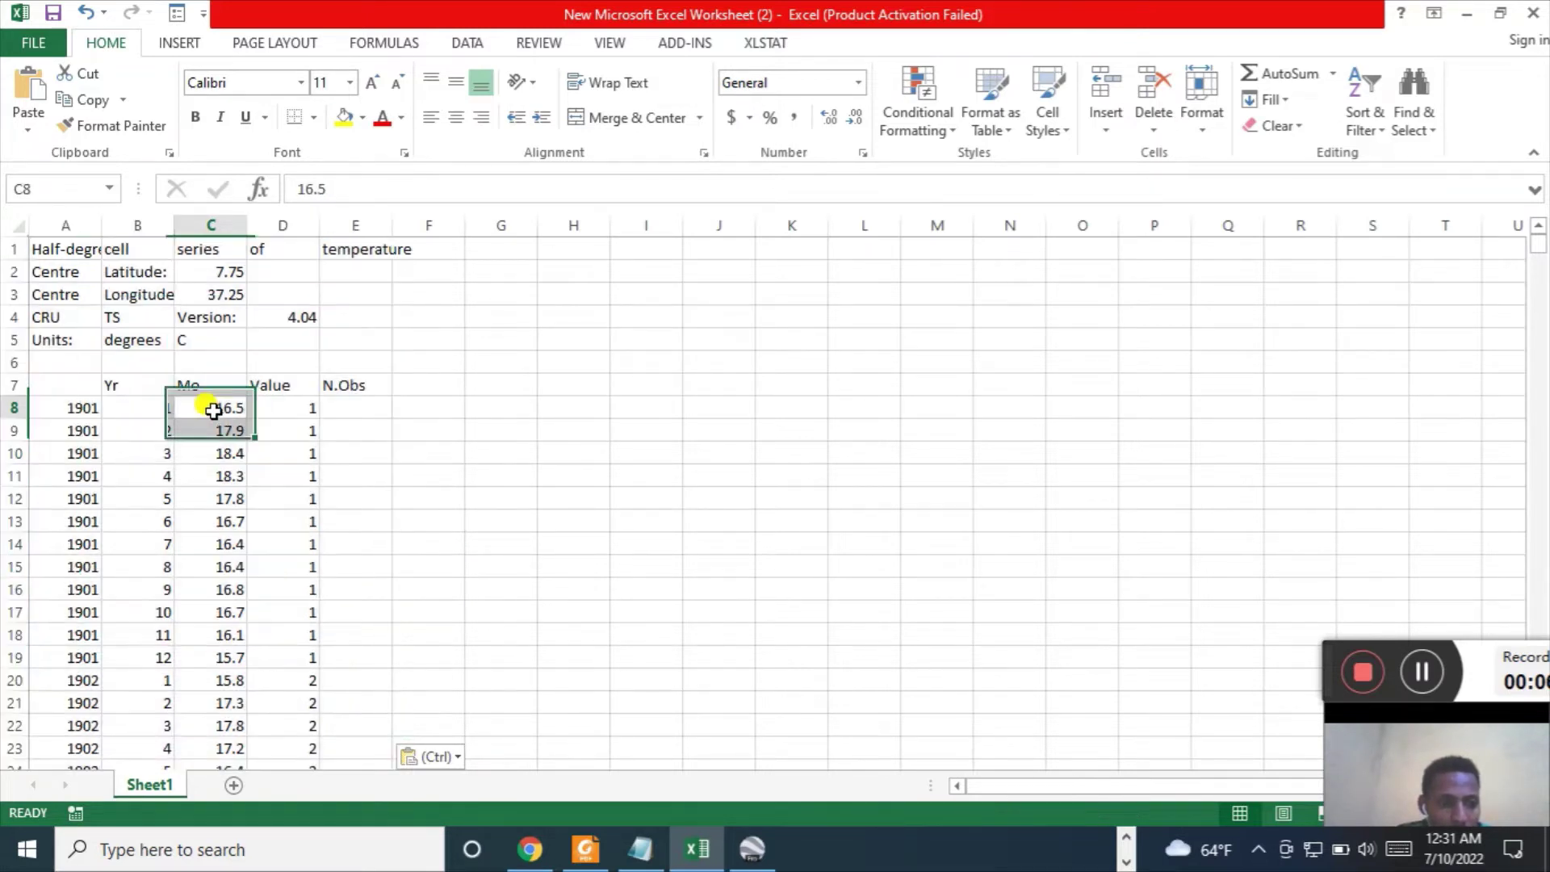
click(212, 409)
click(287, 406)
click(195, 411)
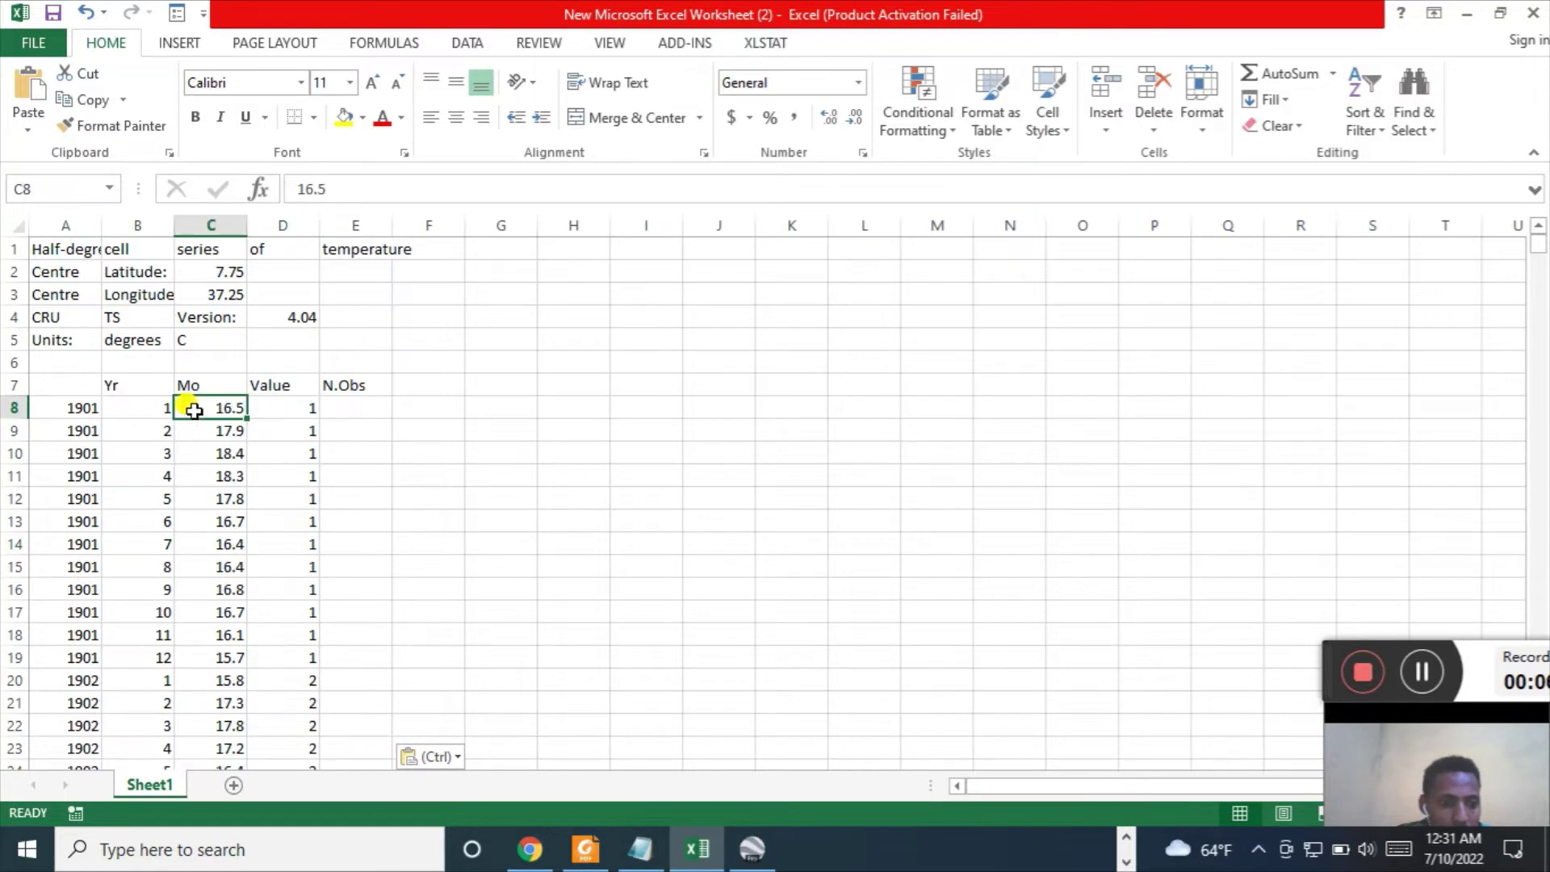
click(133, 406)
click(69, 406)
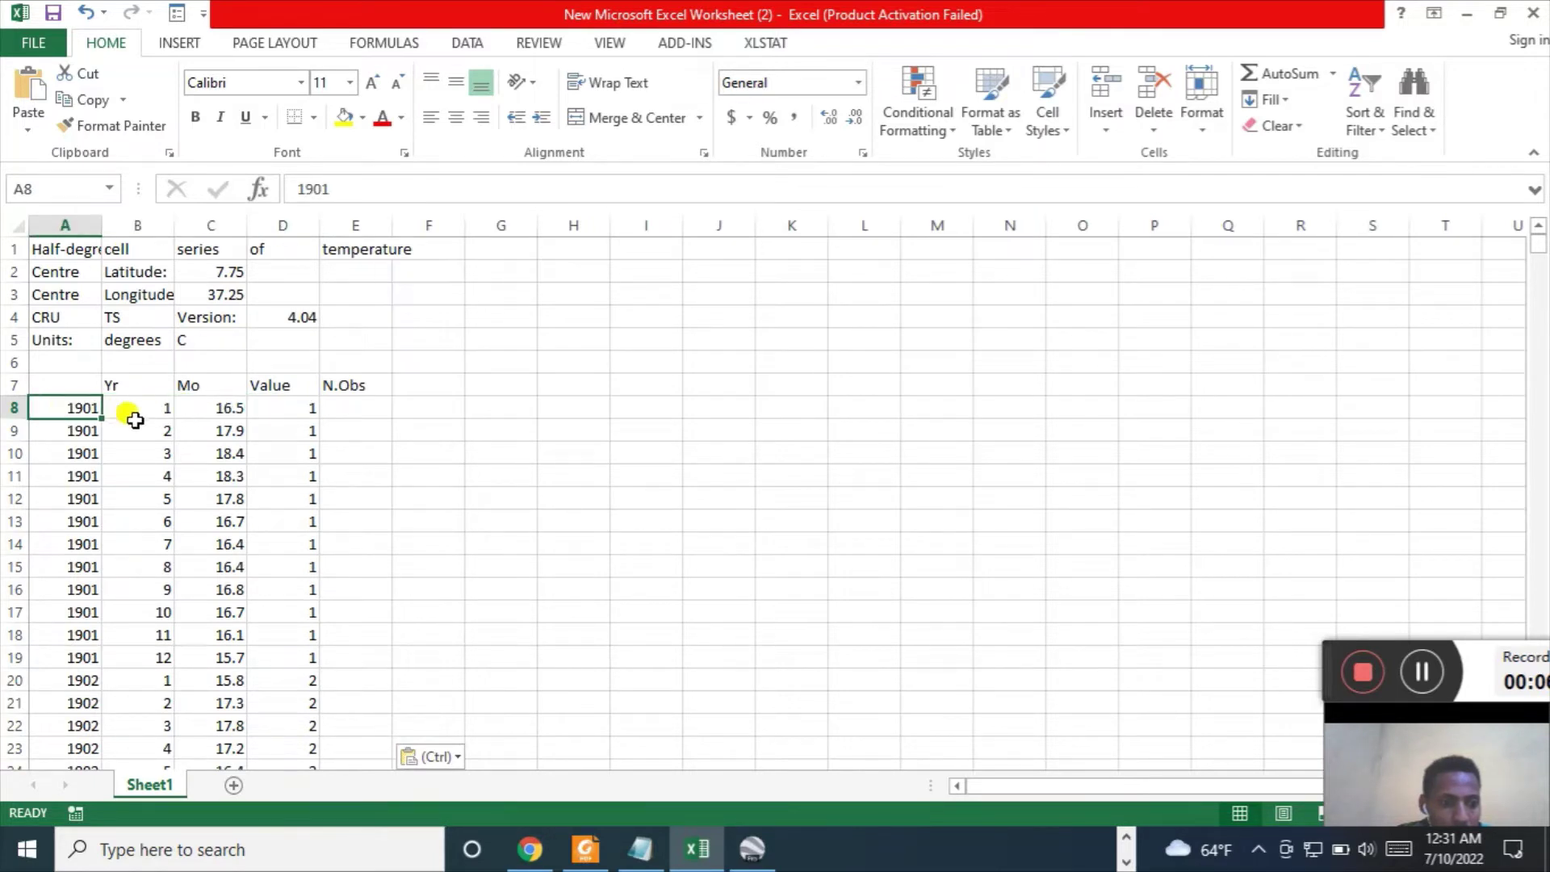
click(194, 410)
click(307, 411)
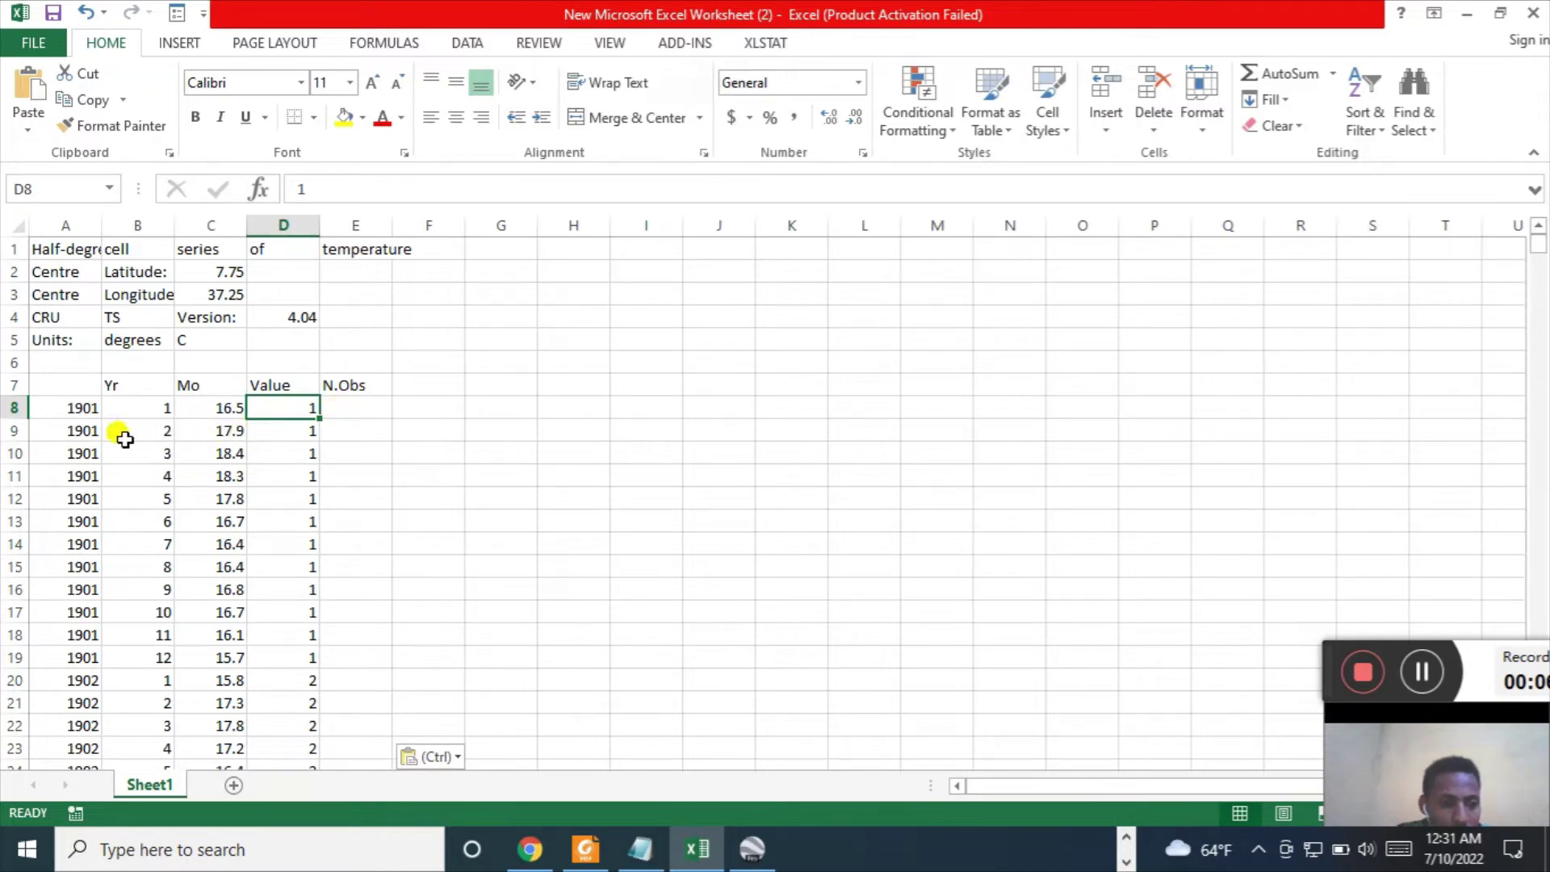
click(66, 433)
double_click(131, 426)
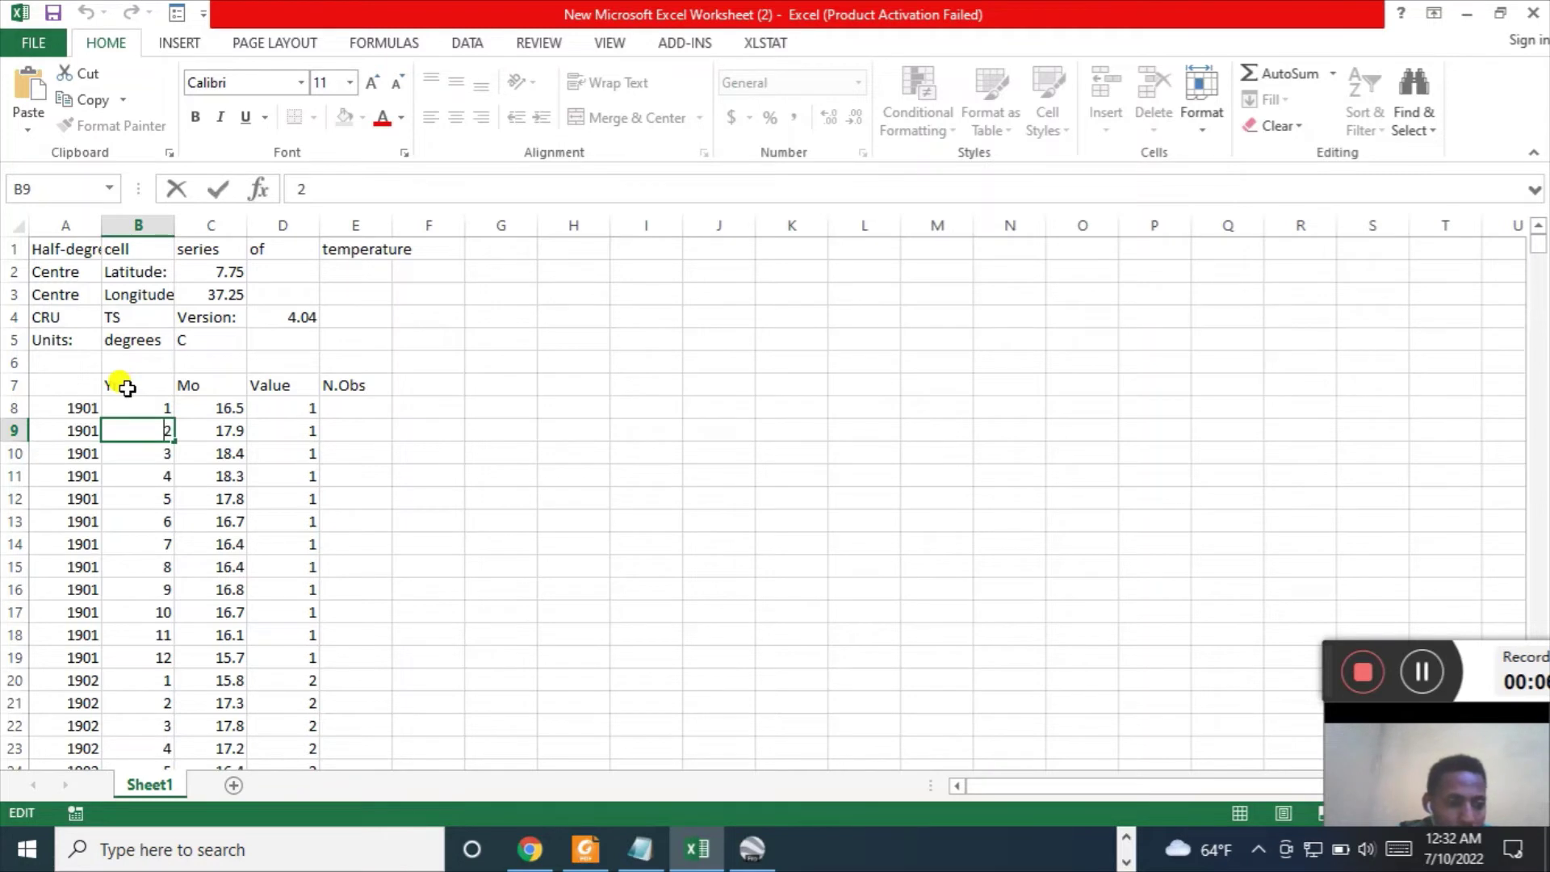
- Move the Yr header from B7 to A7, above the years
click(126, 387)
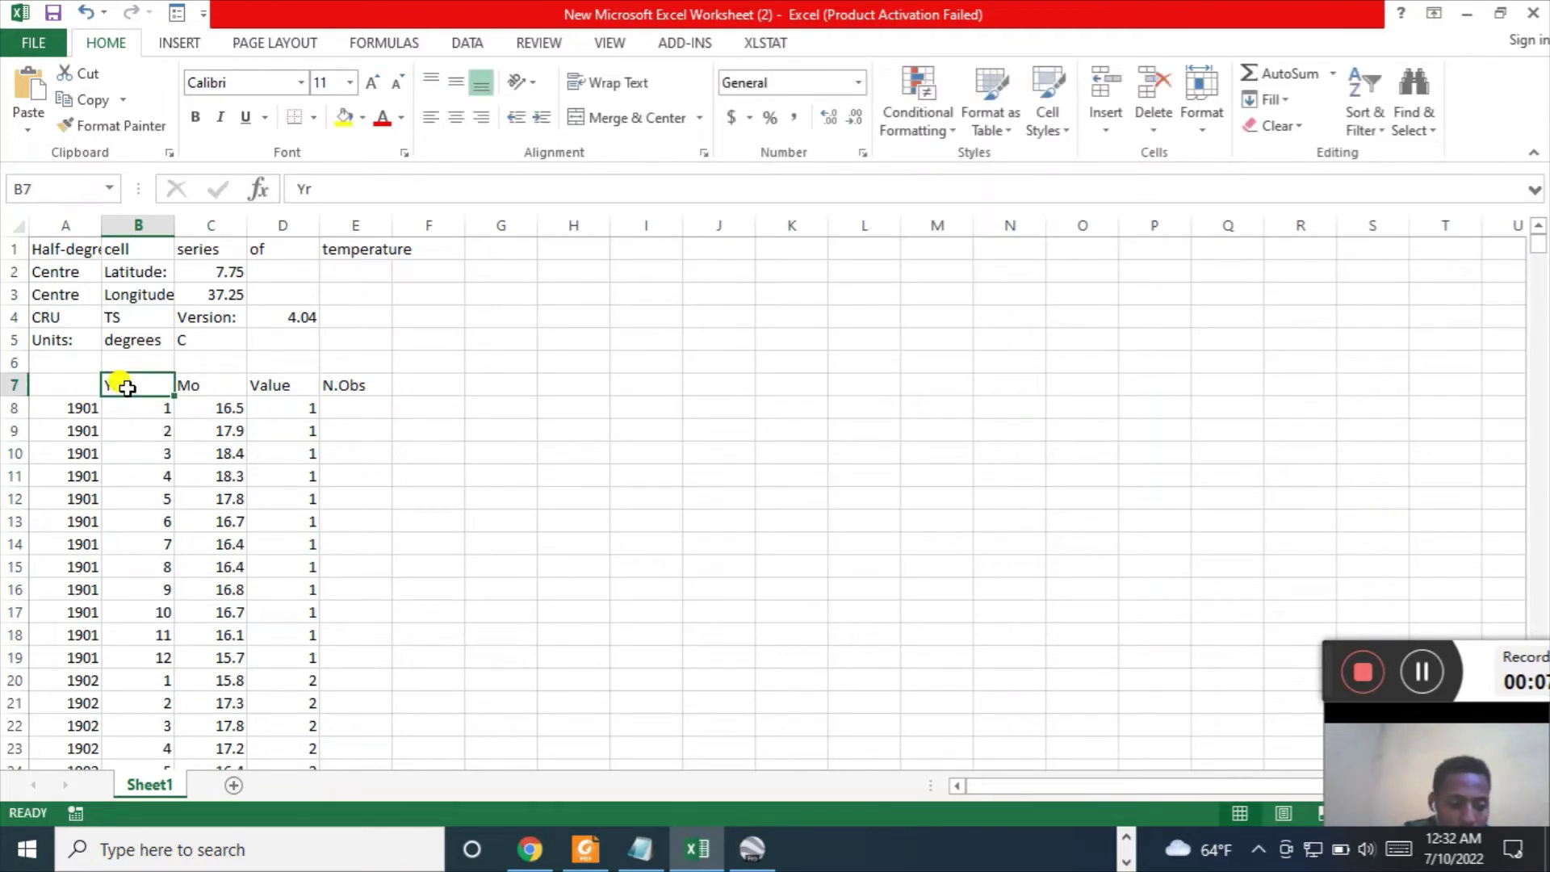
double_click(116, 376)
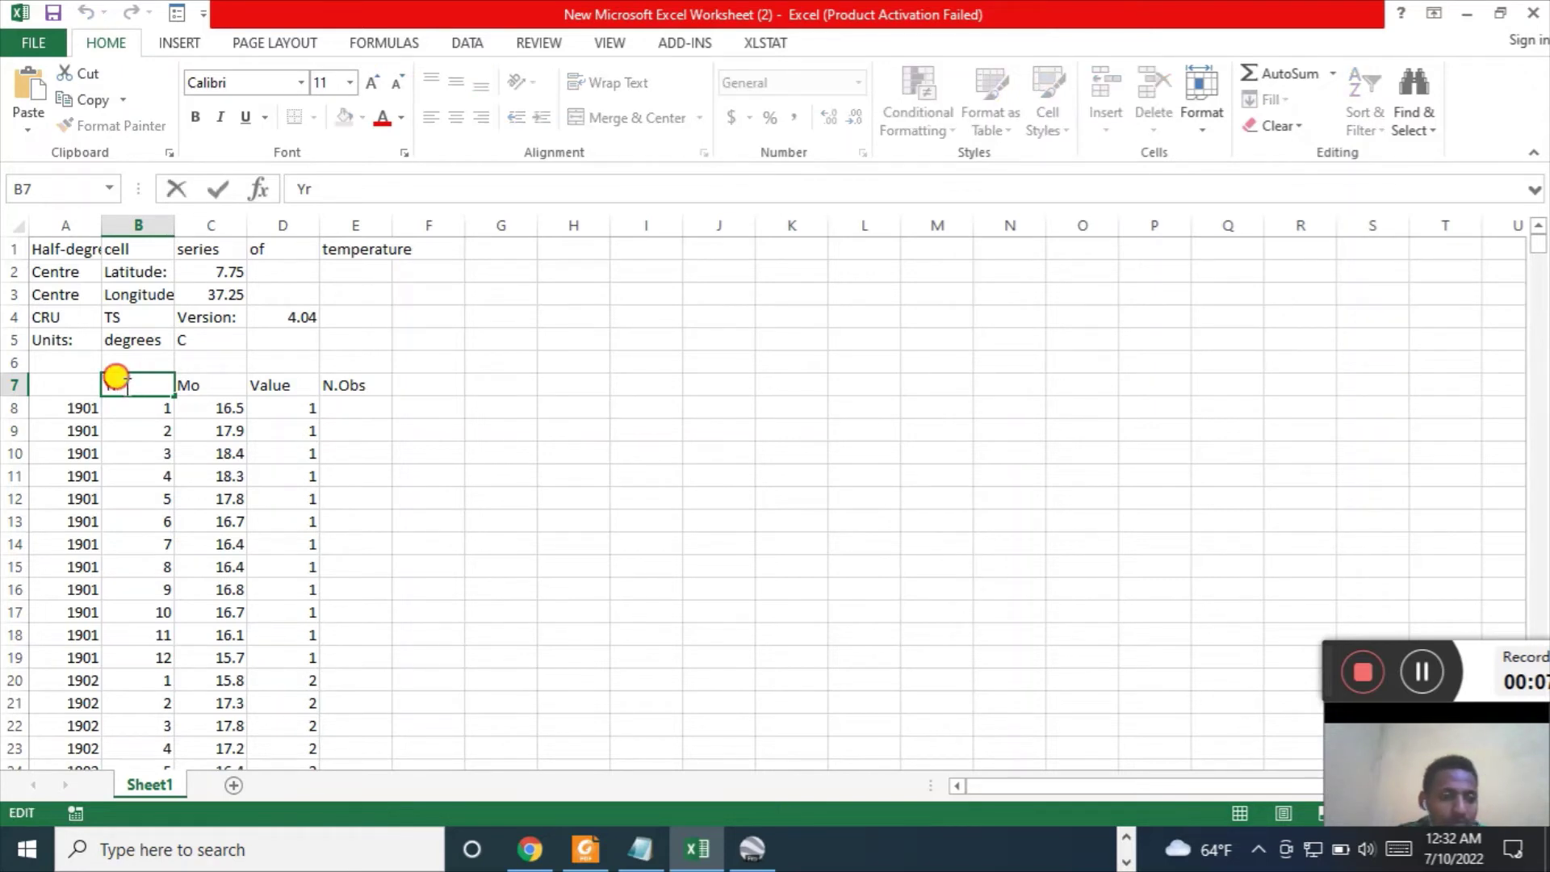
double_click(113, 379)
right_click(110, 390)
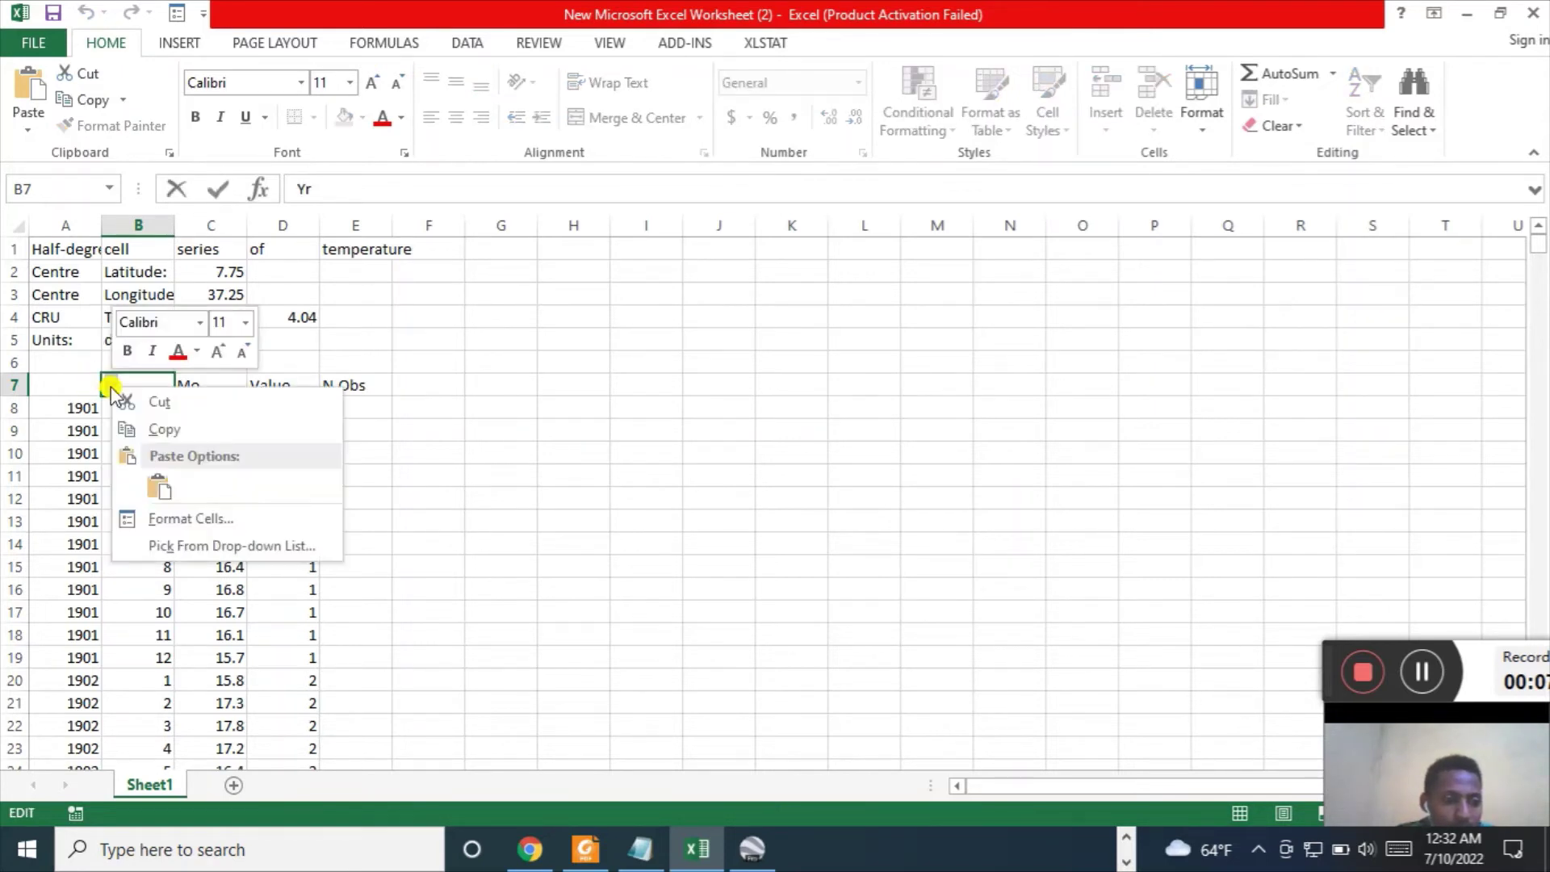
click(152, 401)
click(63, 384)
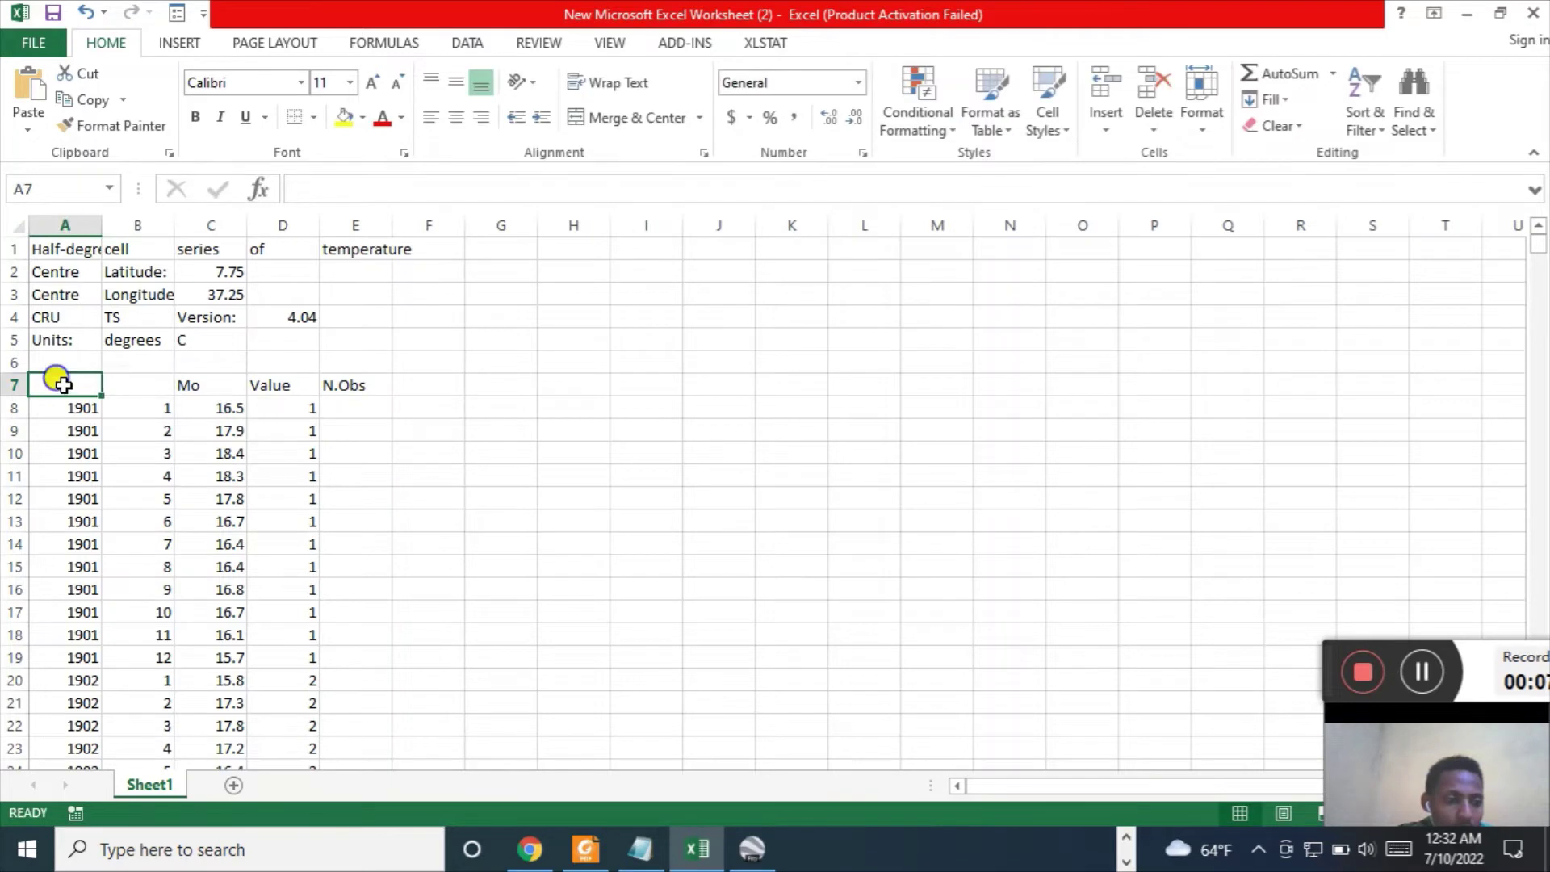
right_click(63, 385)
click(113, 466)
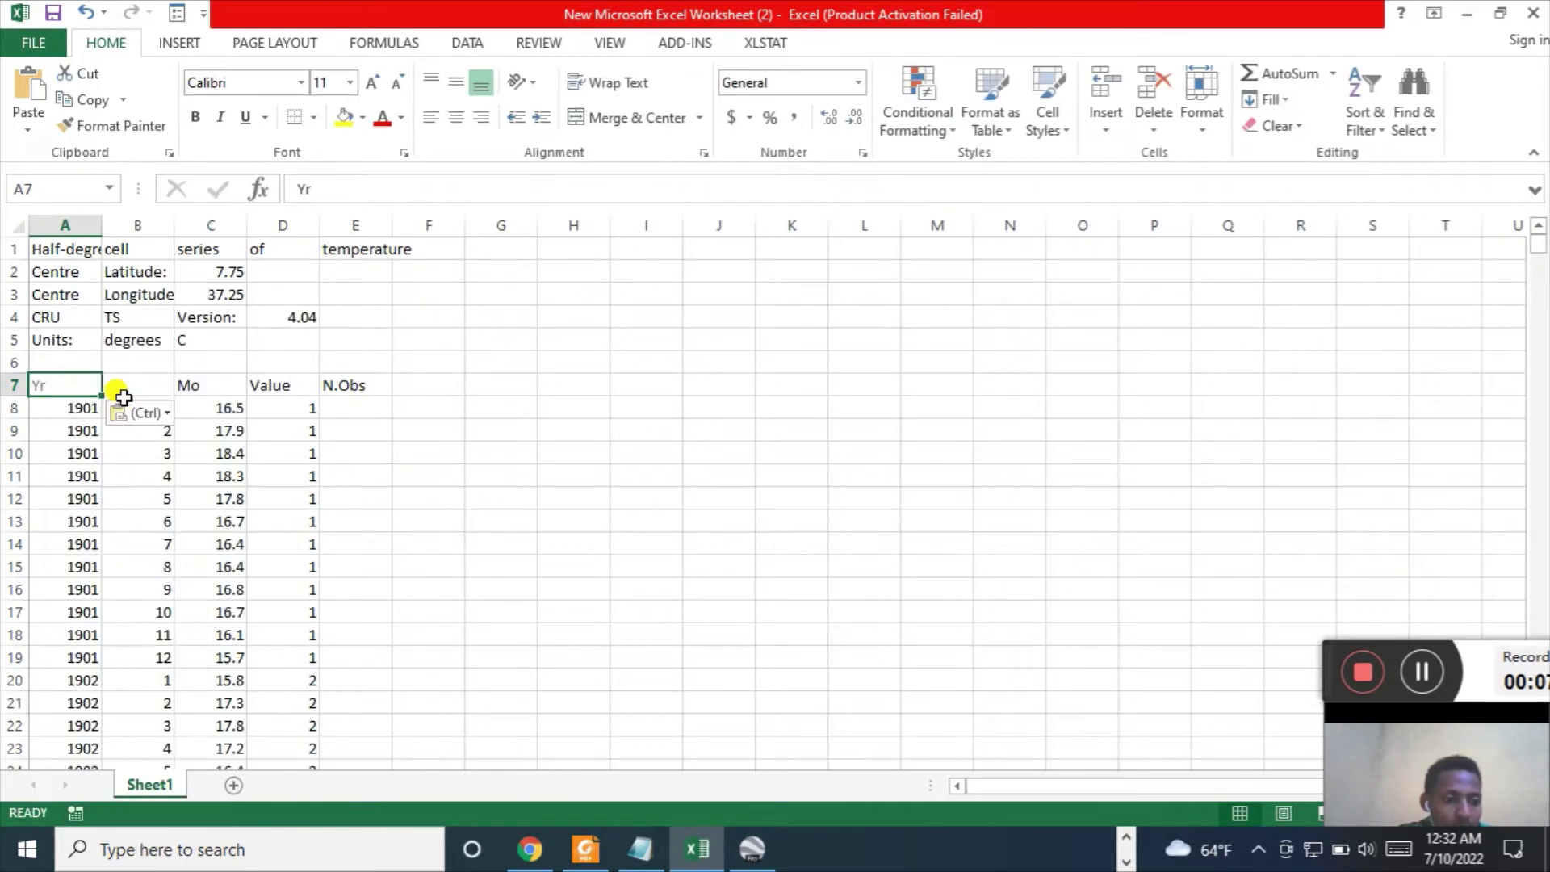
- Move the Mo header from C7 to B7, above the months
click(197, 386)
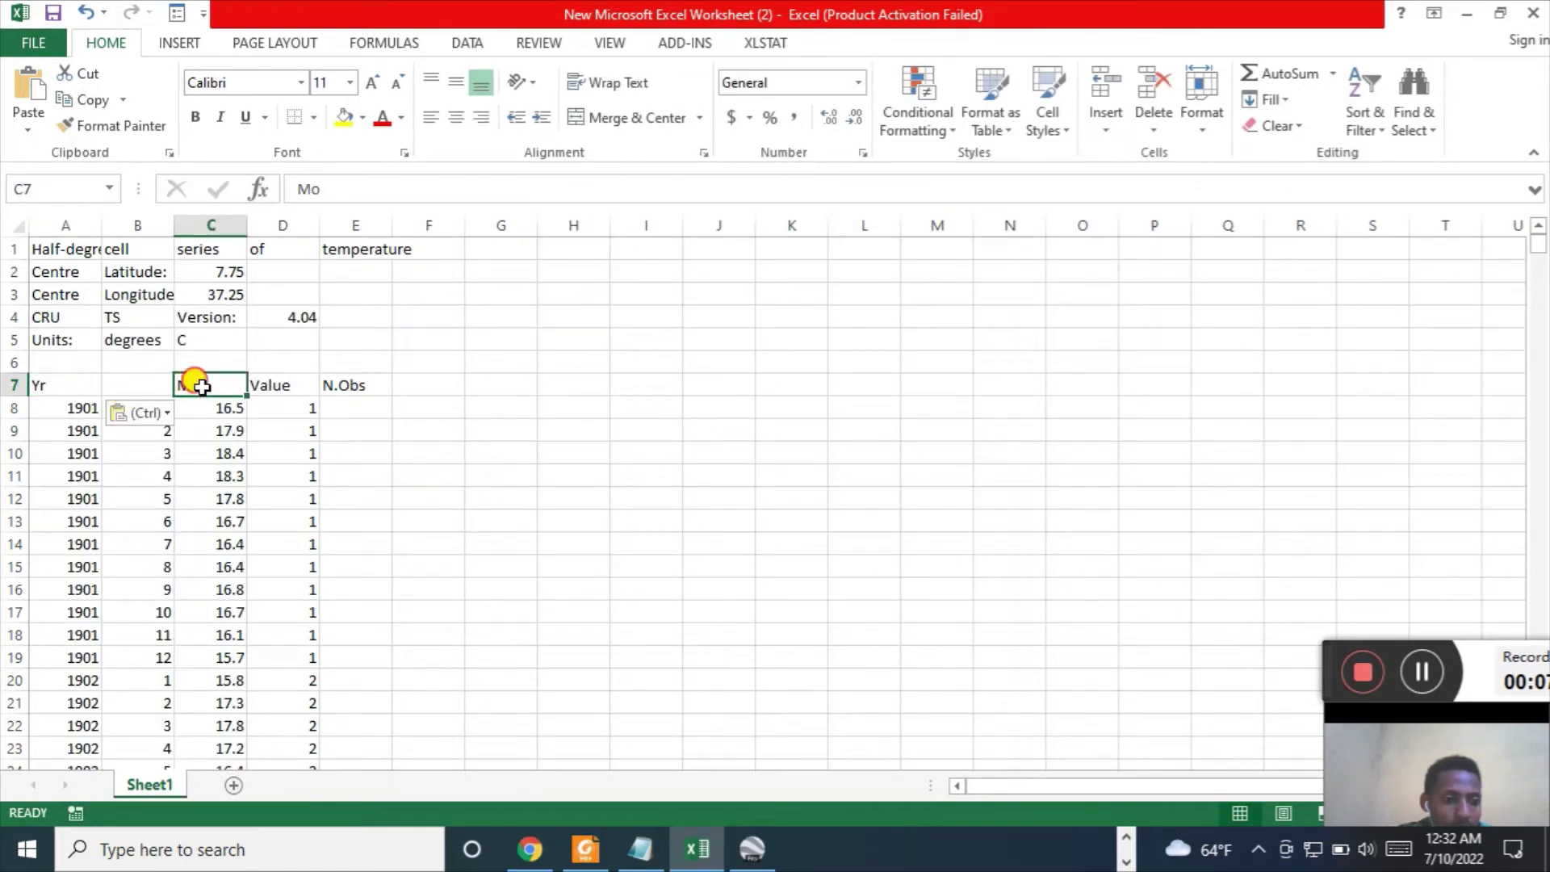
double_click(197, 386)
drag(194, 385, 128, 381)
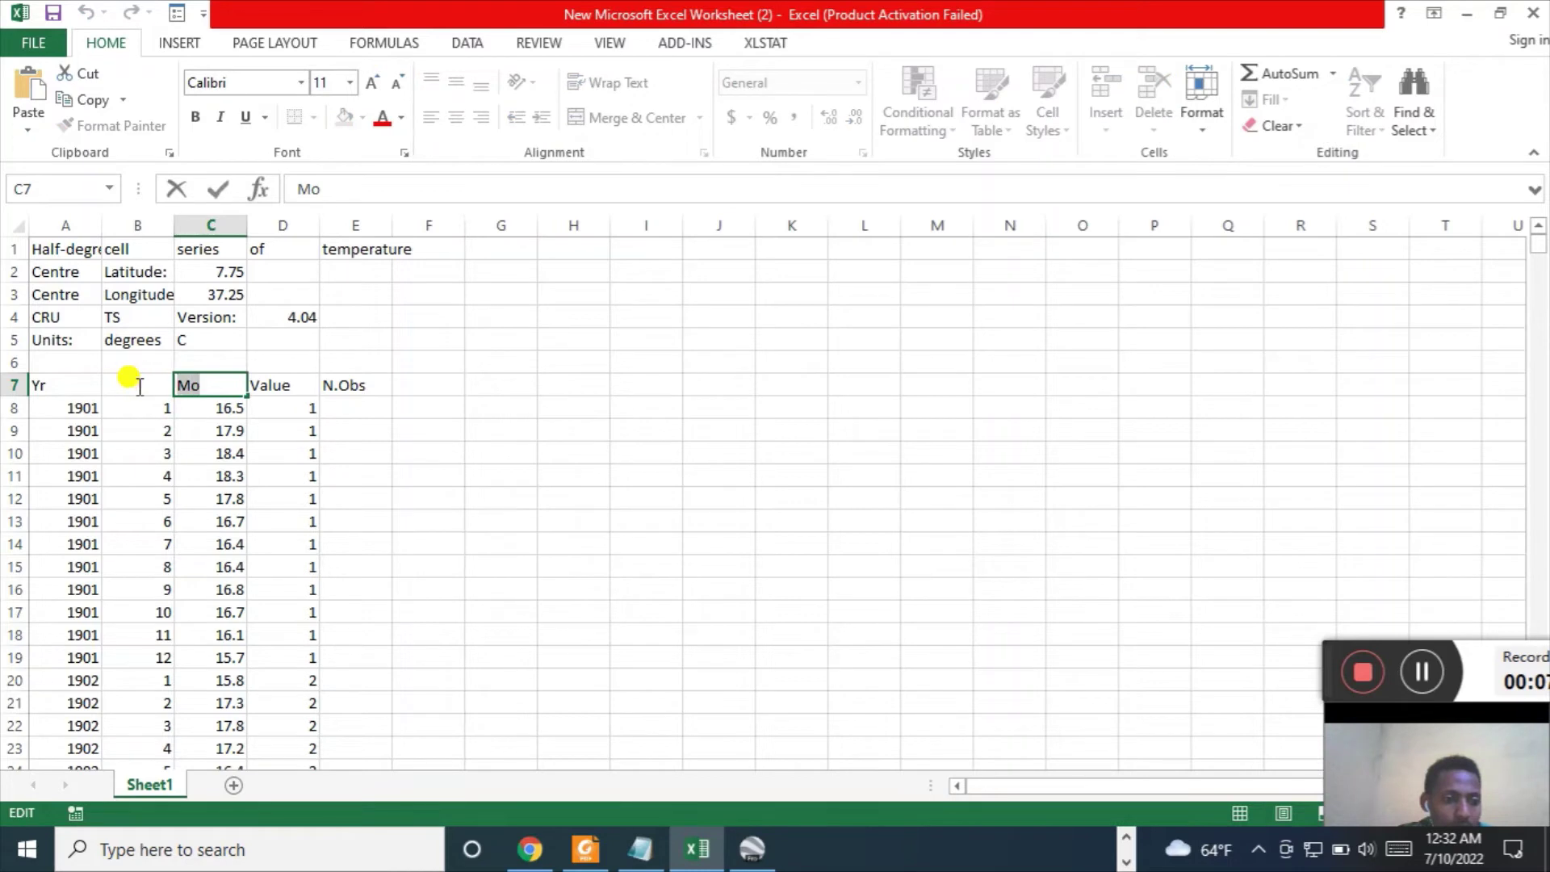
right_click(187, 385)
click(242, 401)
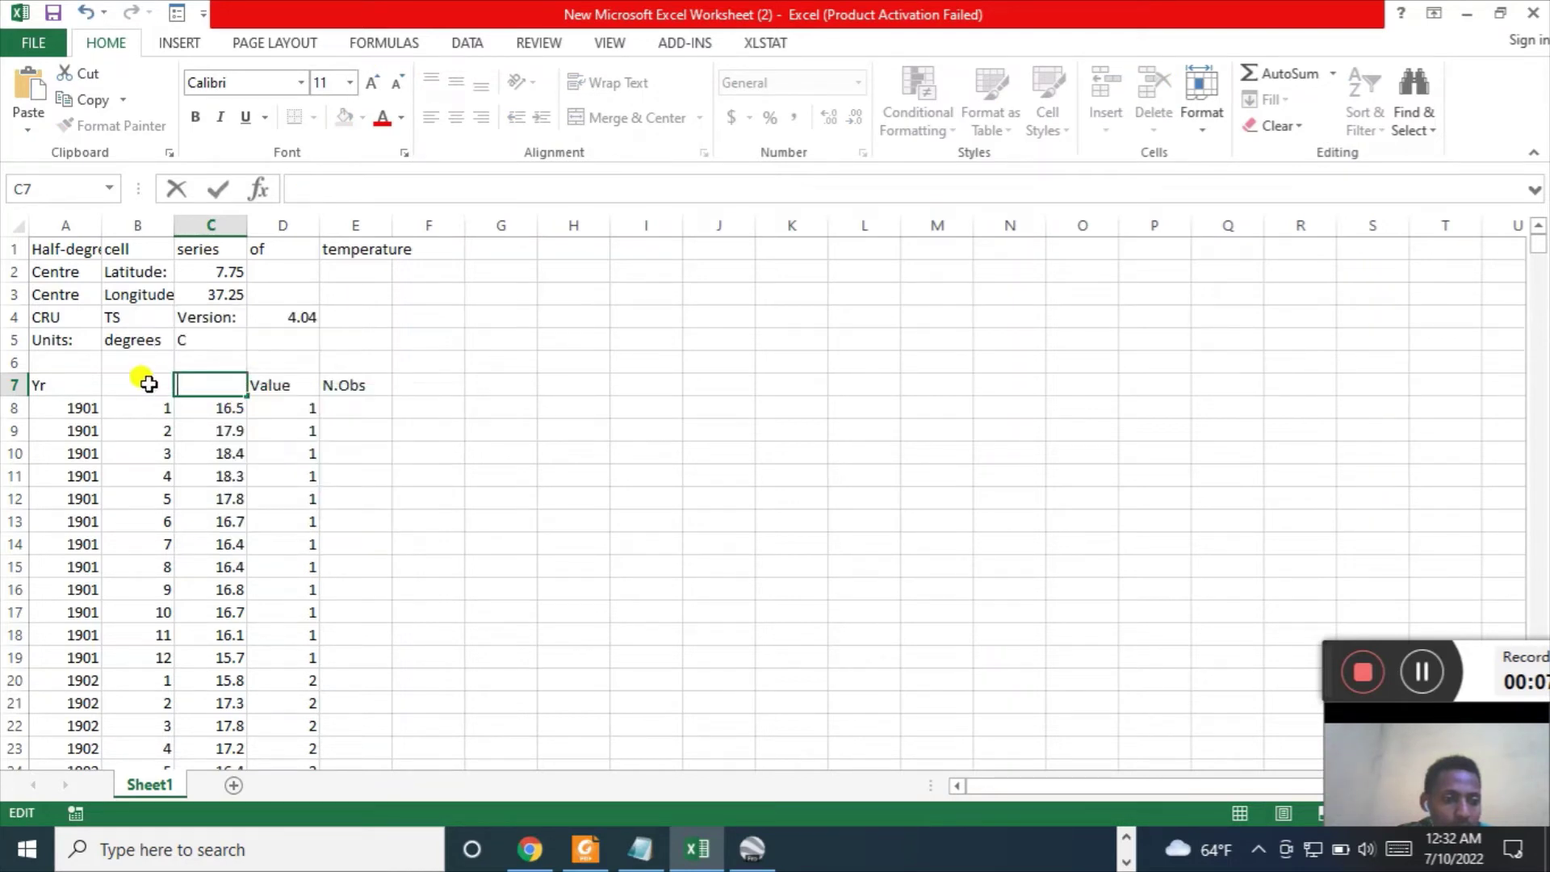
click(133, 385)
right_click(131, 381)
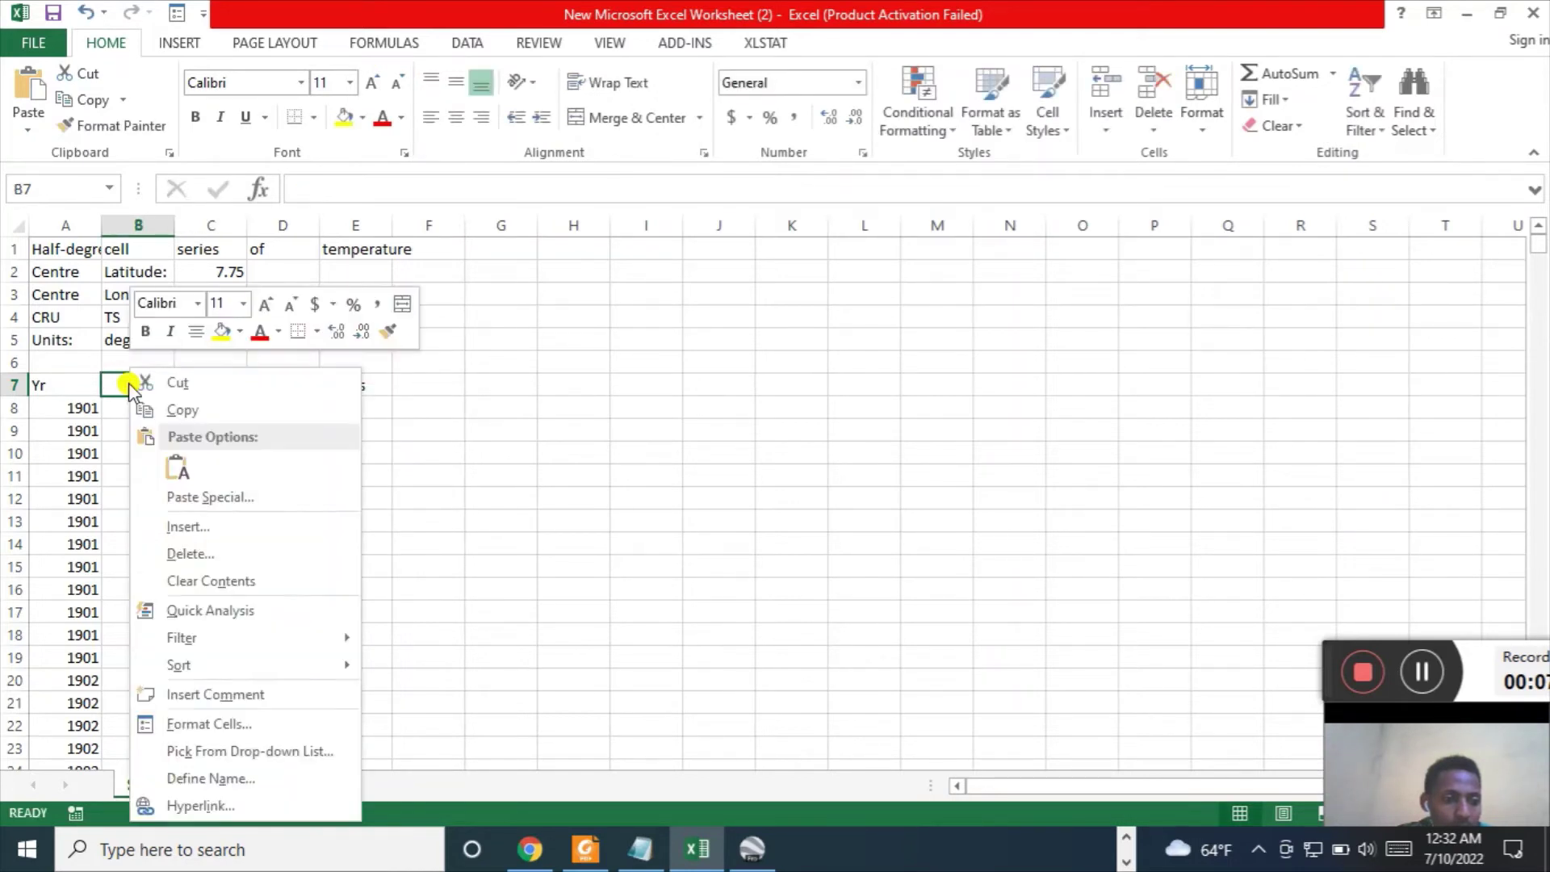
click(177, 469)
- Move the Value header from D7 to C7, above the temperatures
click(266, 386)
right_click(266, 386)
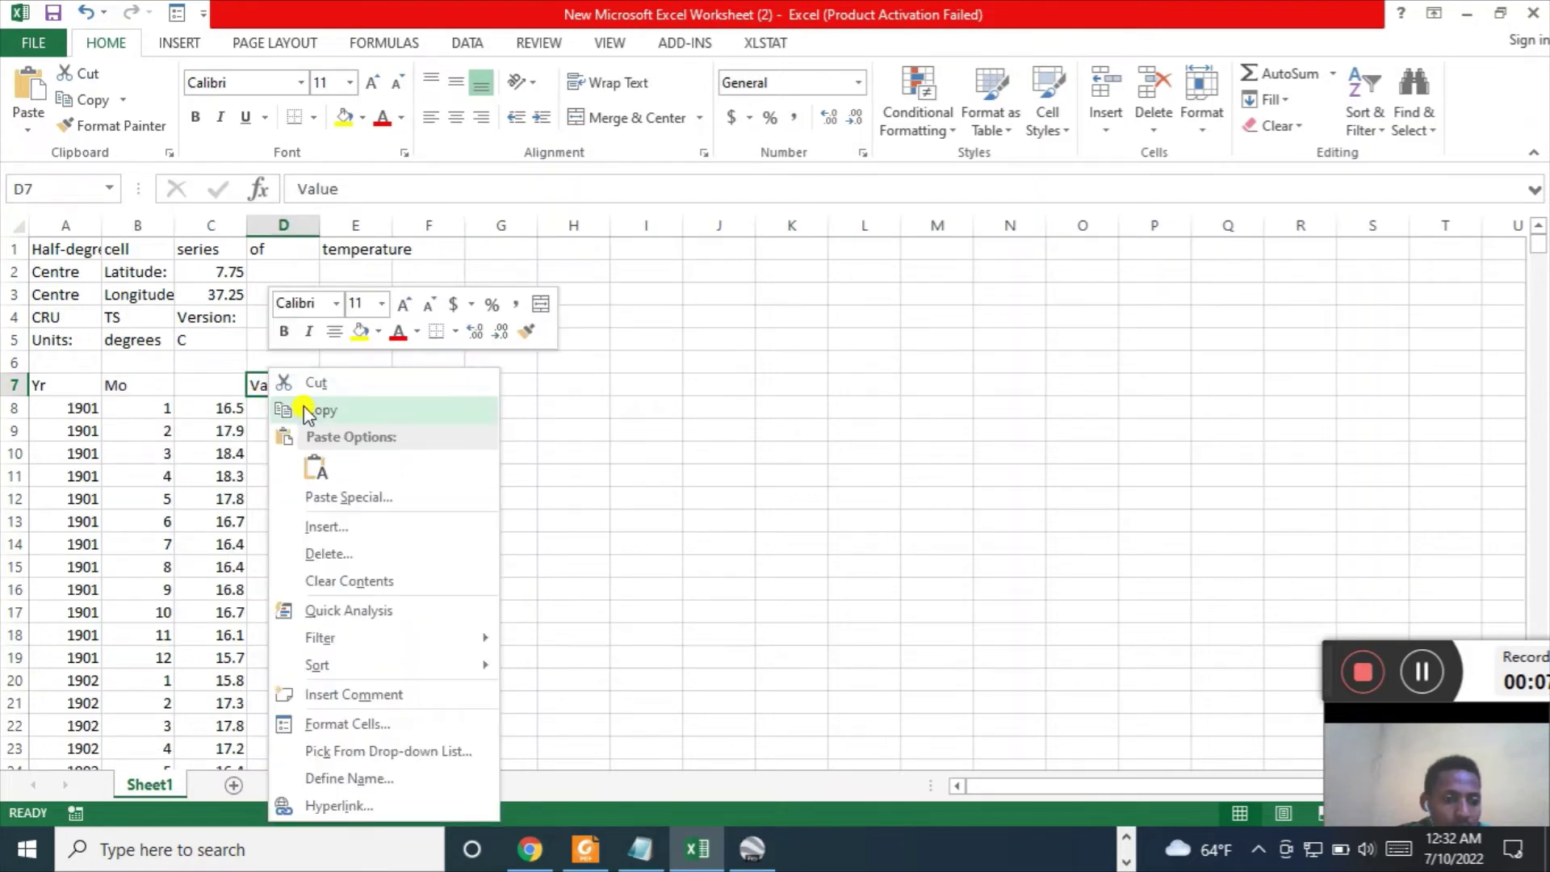
click(325, 412)
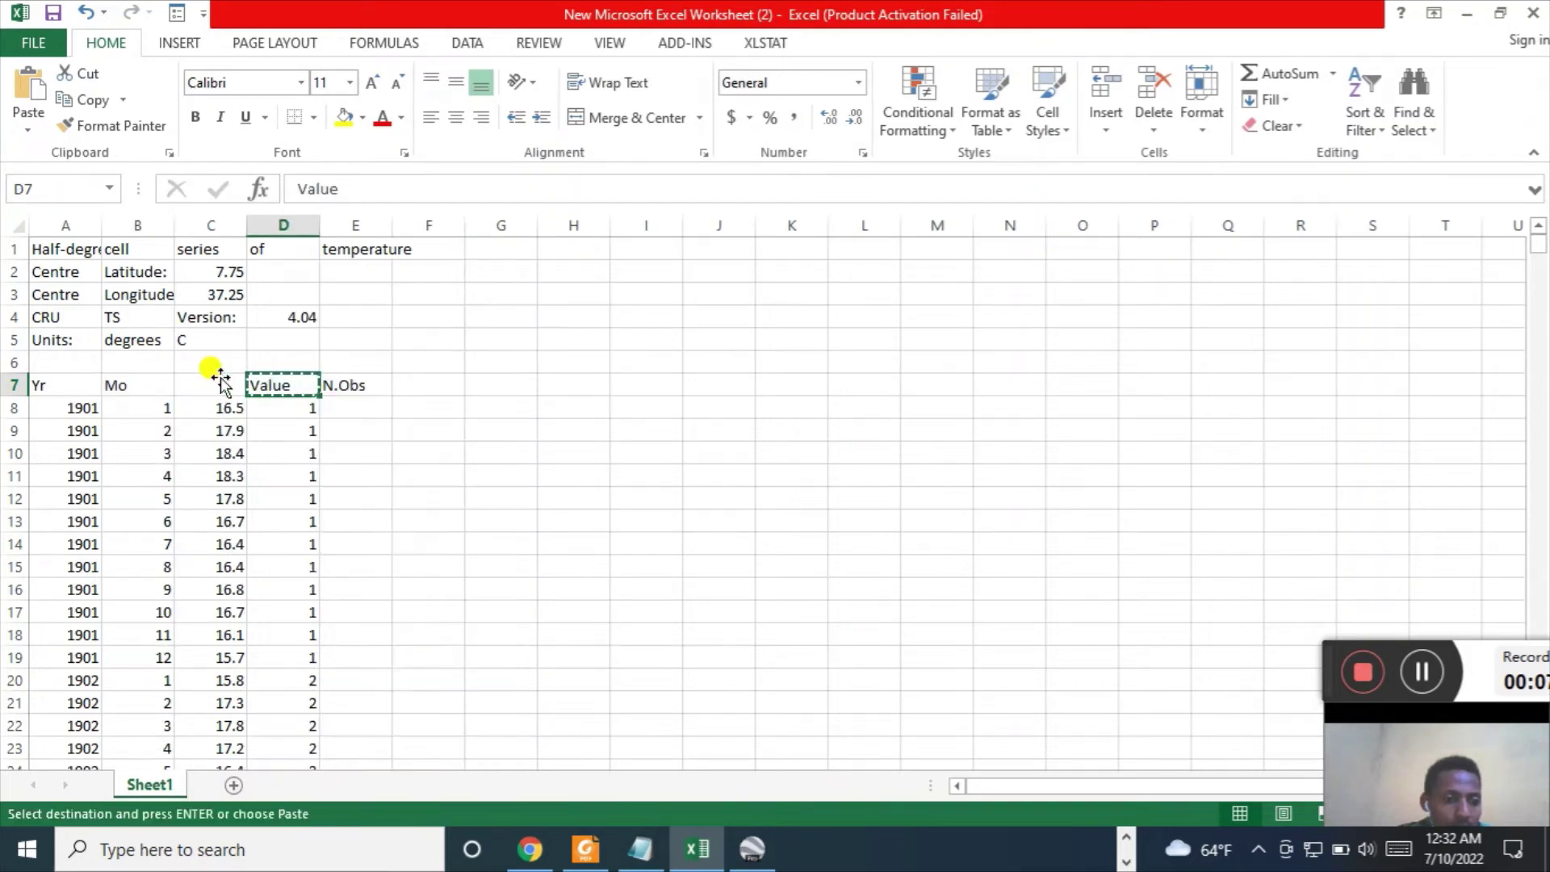
click(202, 379)
right_click(202, 379)
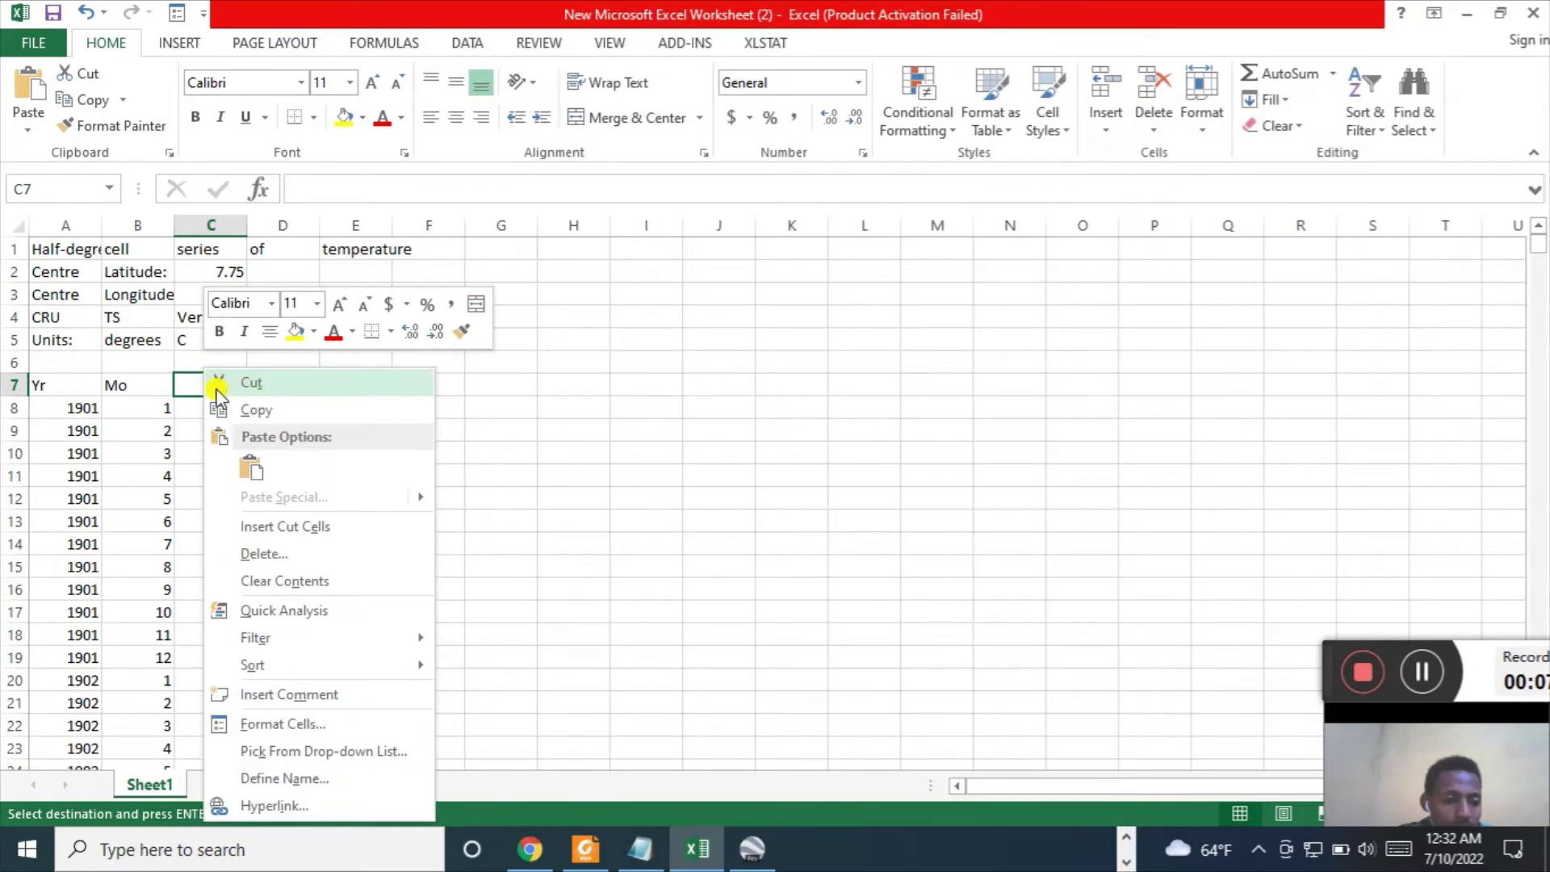
key(Escape)
right_click(262, 383)
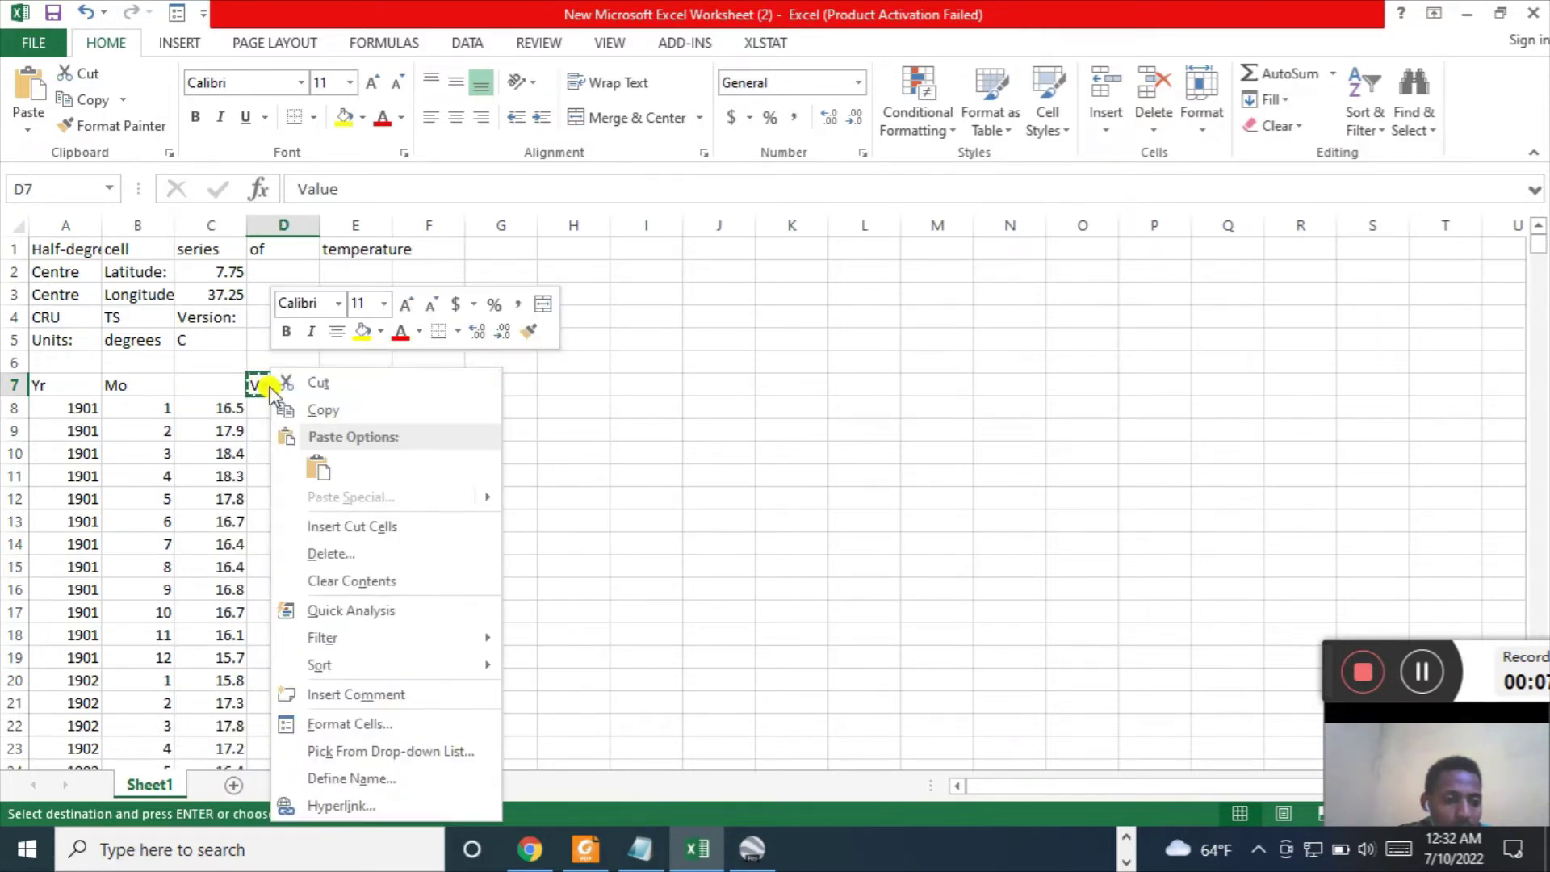
key(Escape)
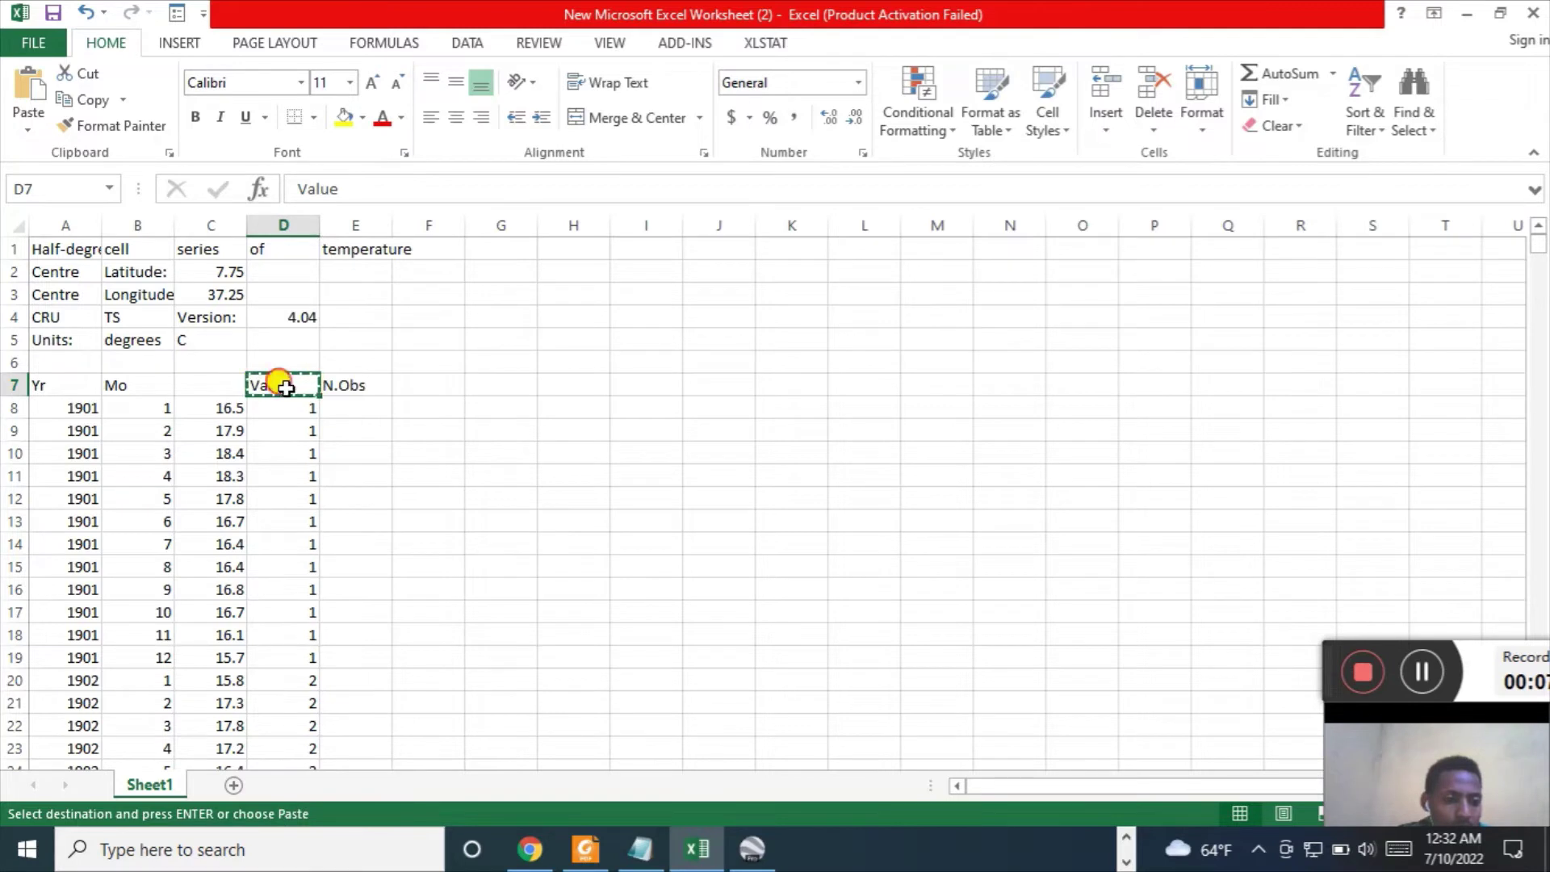
double_click(286, 386)
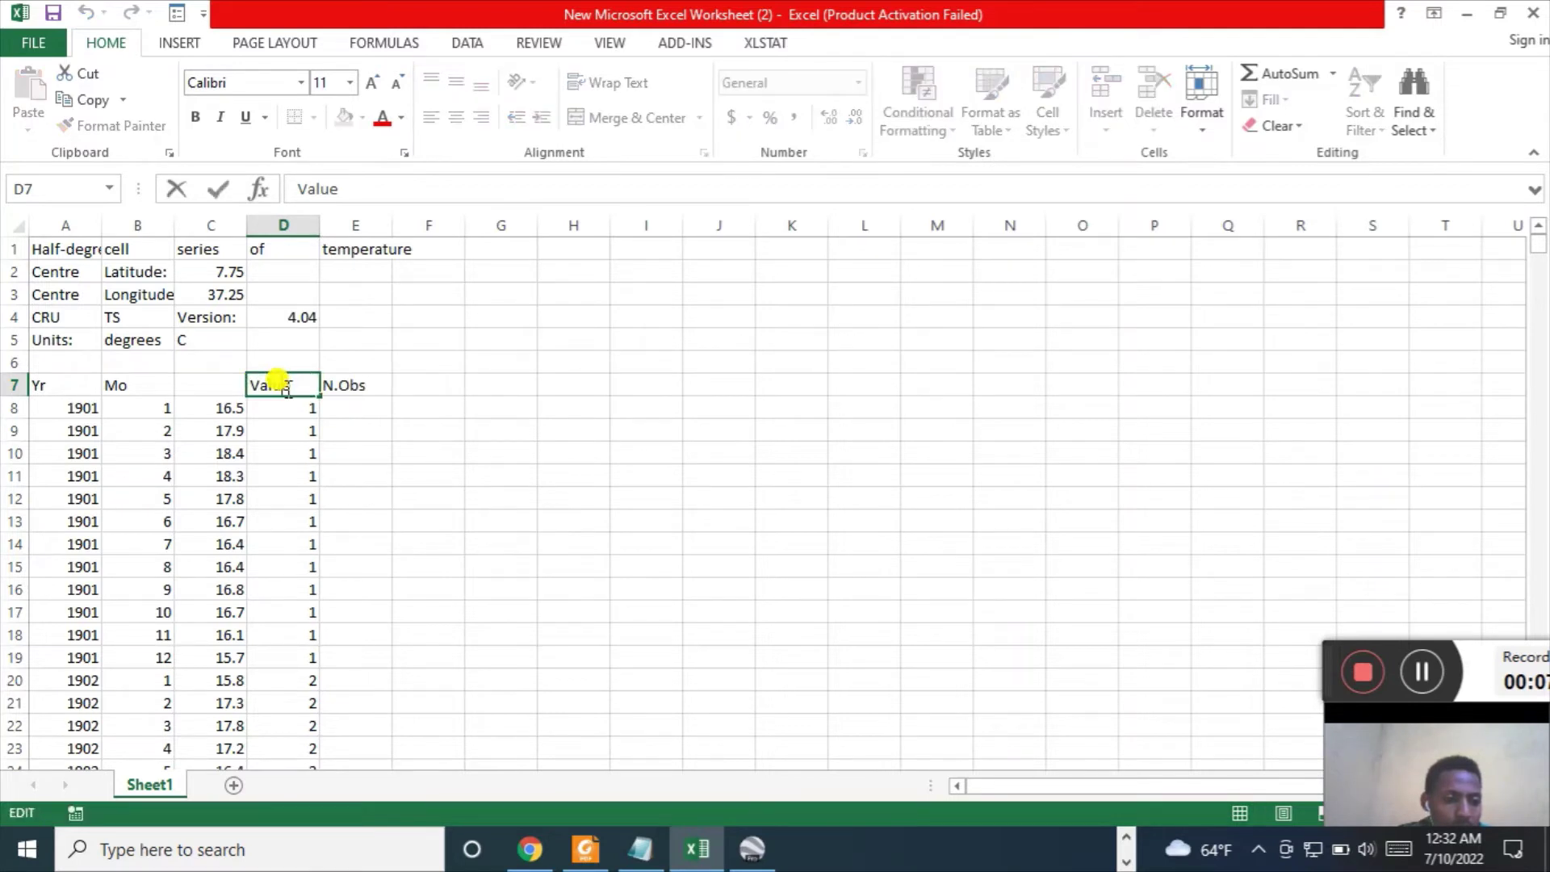
right_click(240, 387)
click(323, 404)
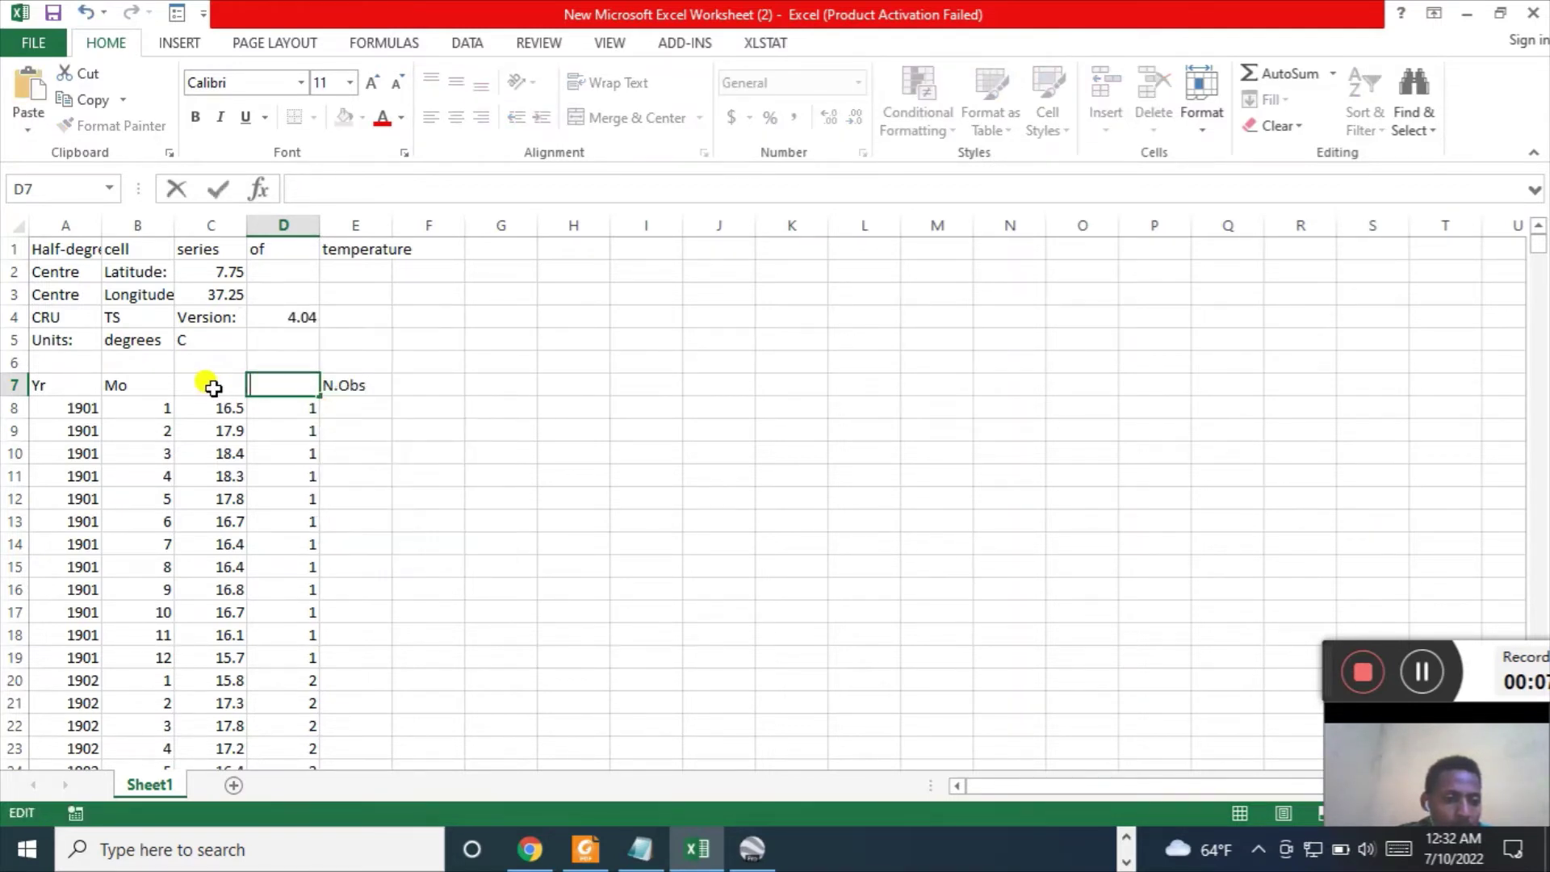
click(191, 386)
right_click(198, 389)
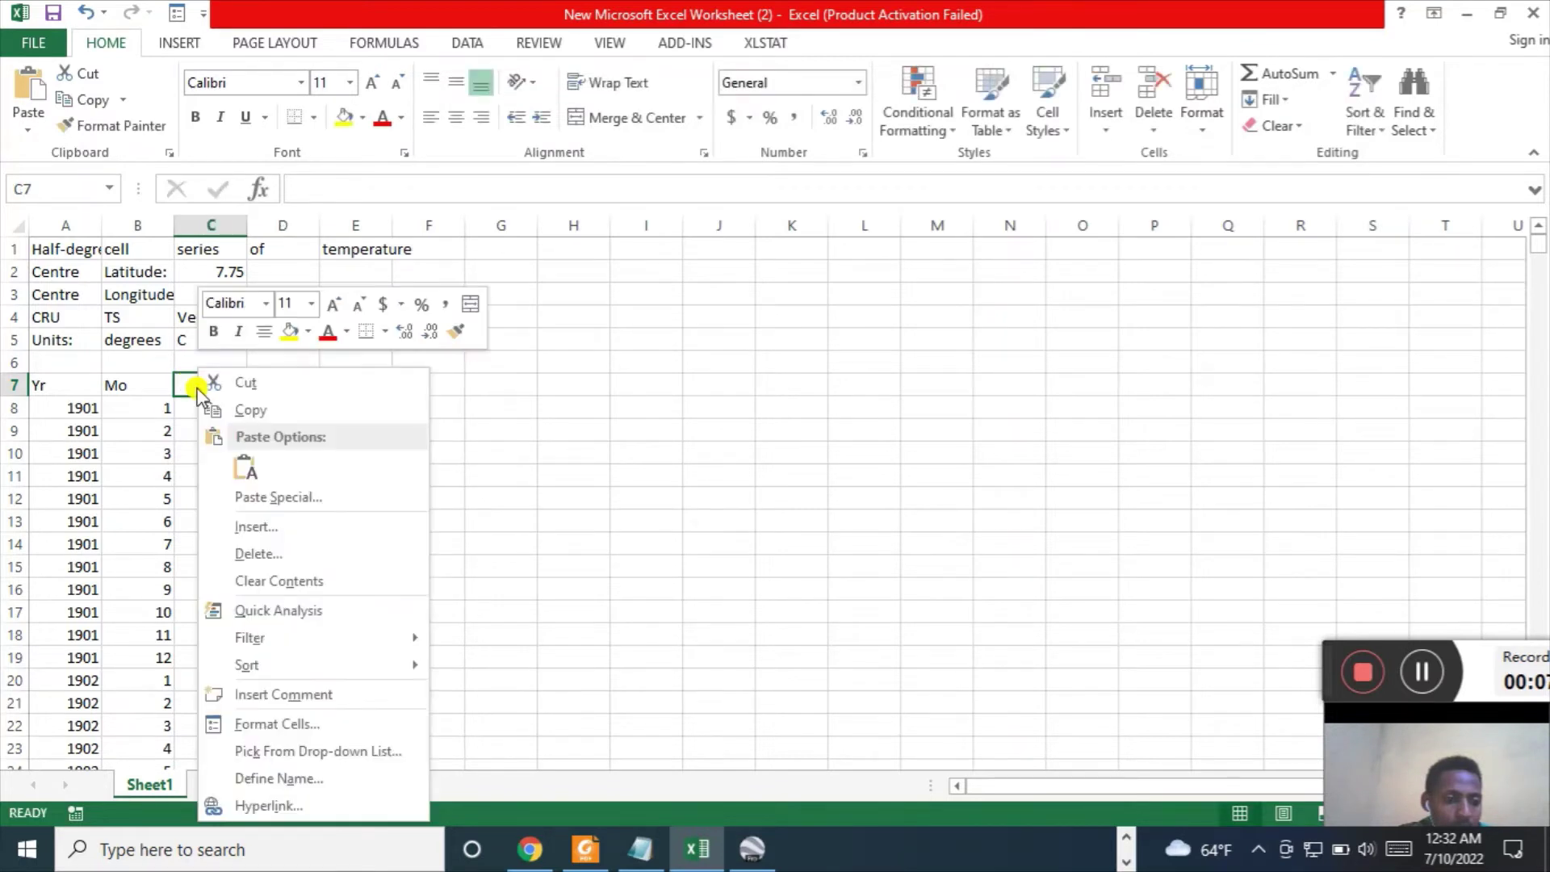
click(245, 468)
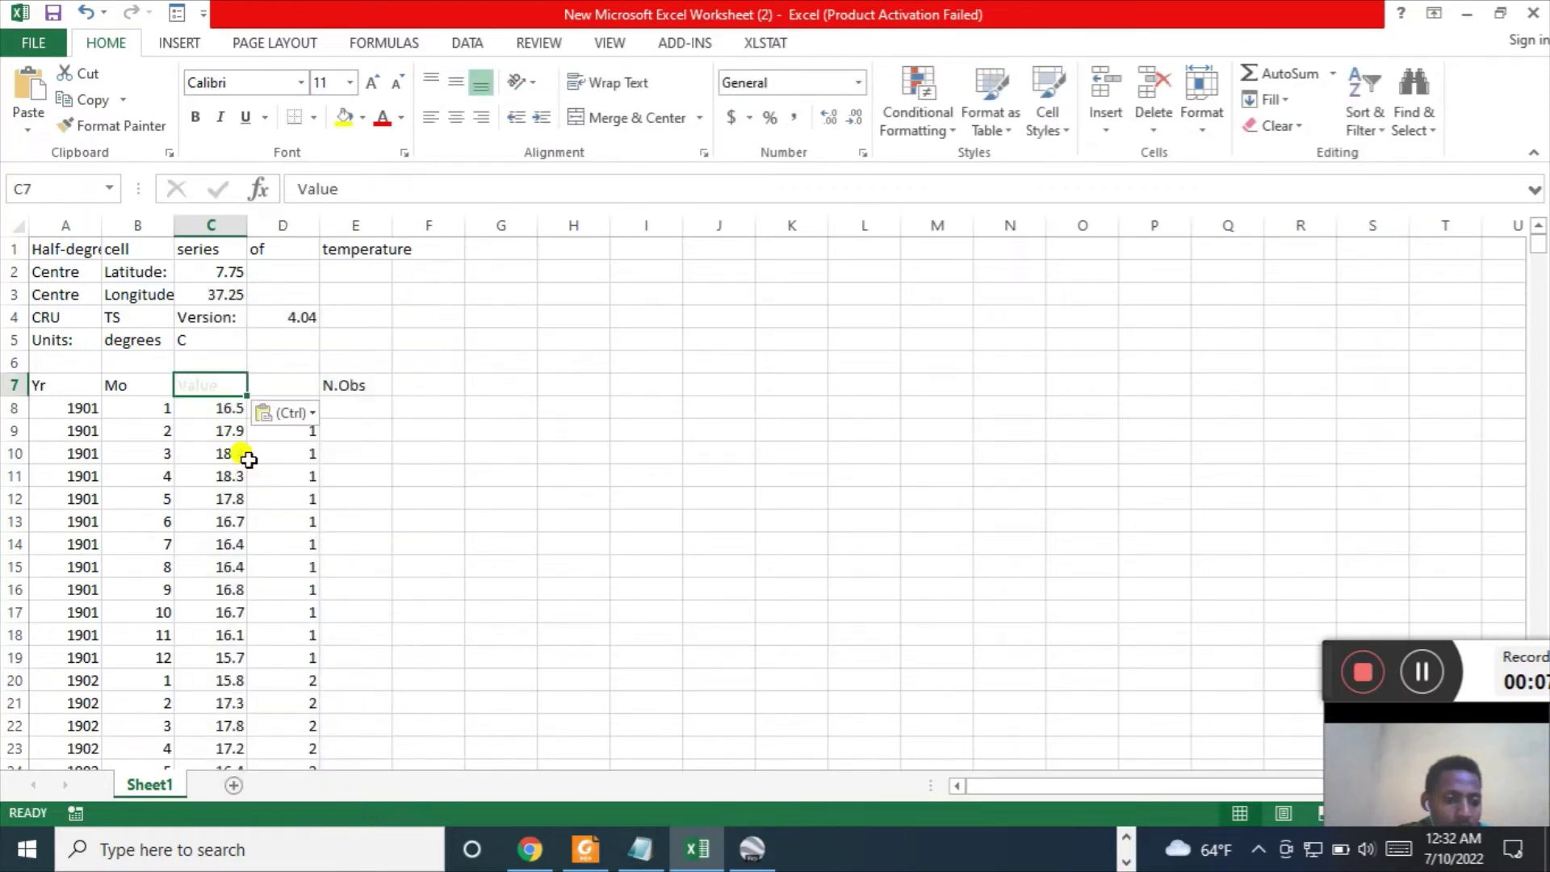
- Move the N.Obs header from E7 to D7, above the observation counts
click(345, 385)
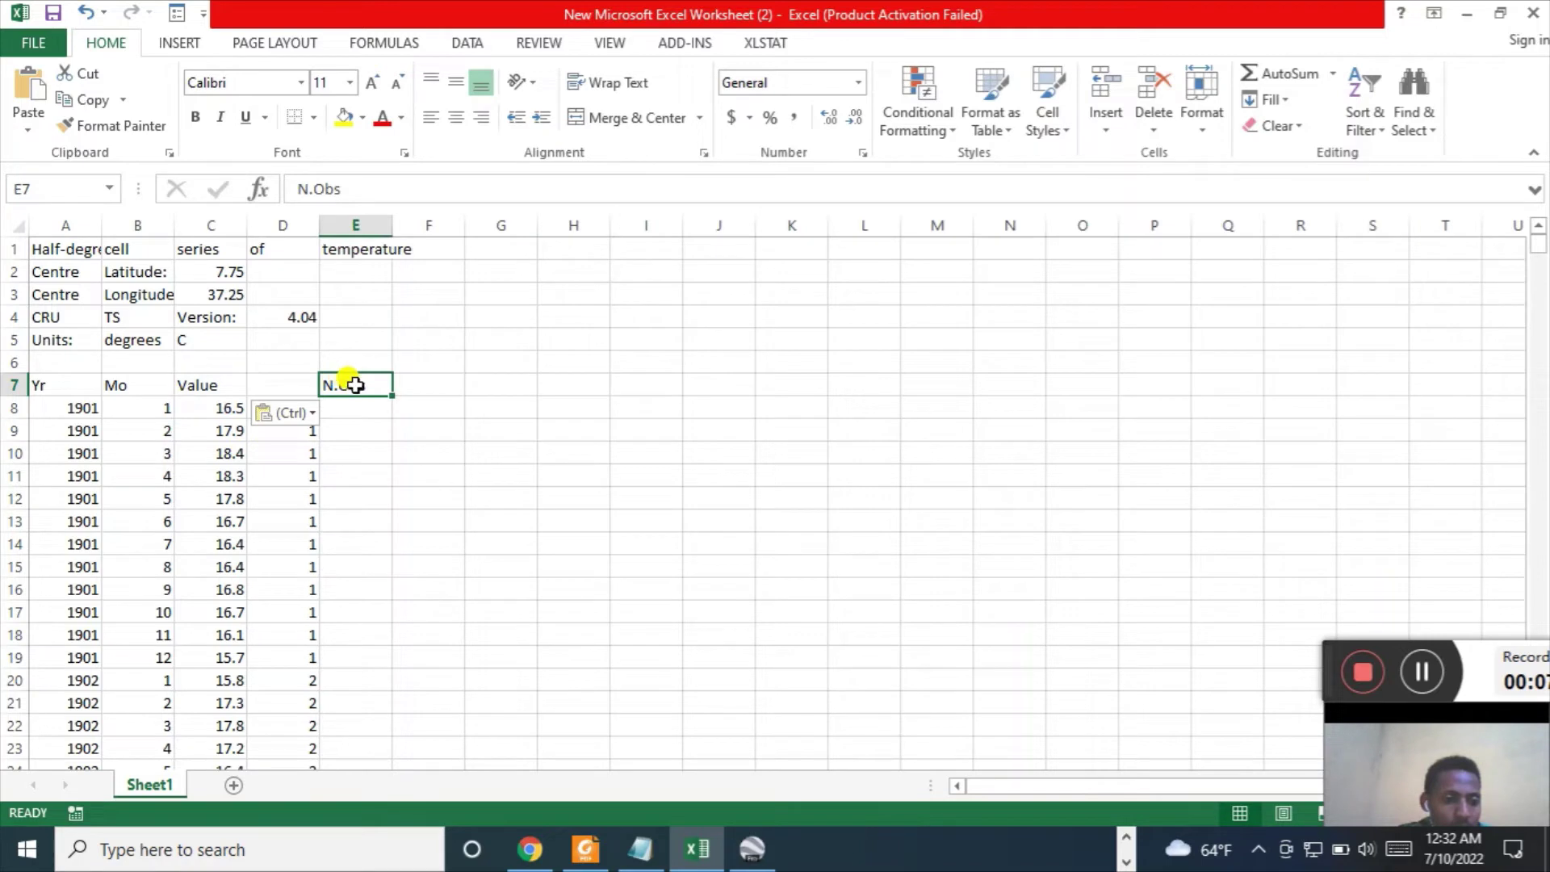
double_click(356, 385)
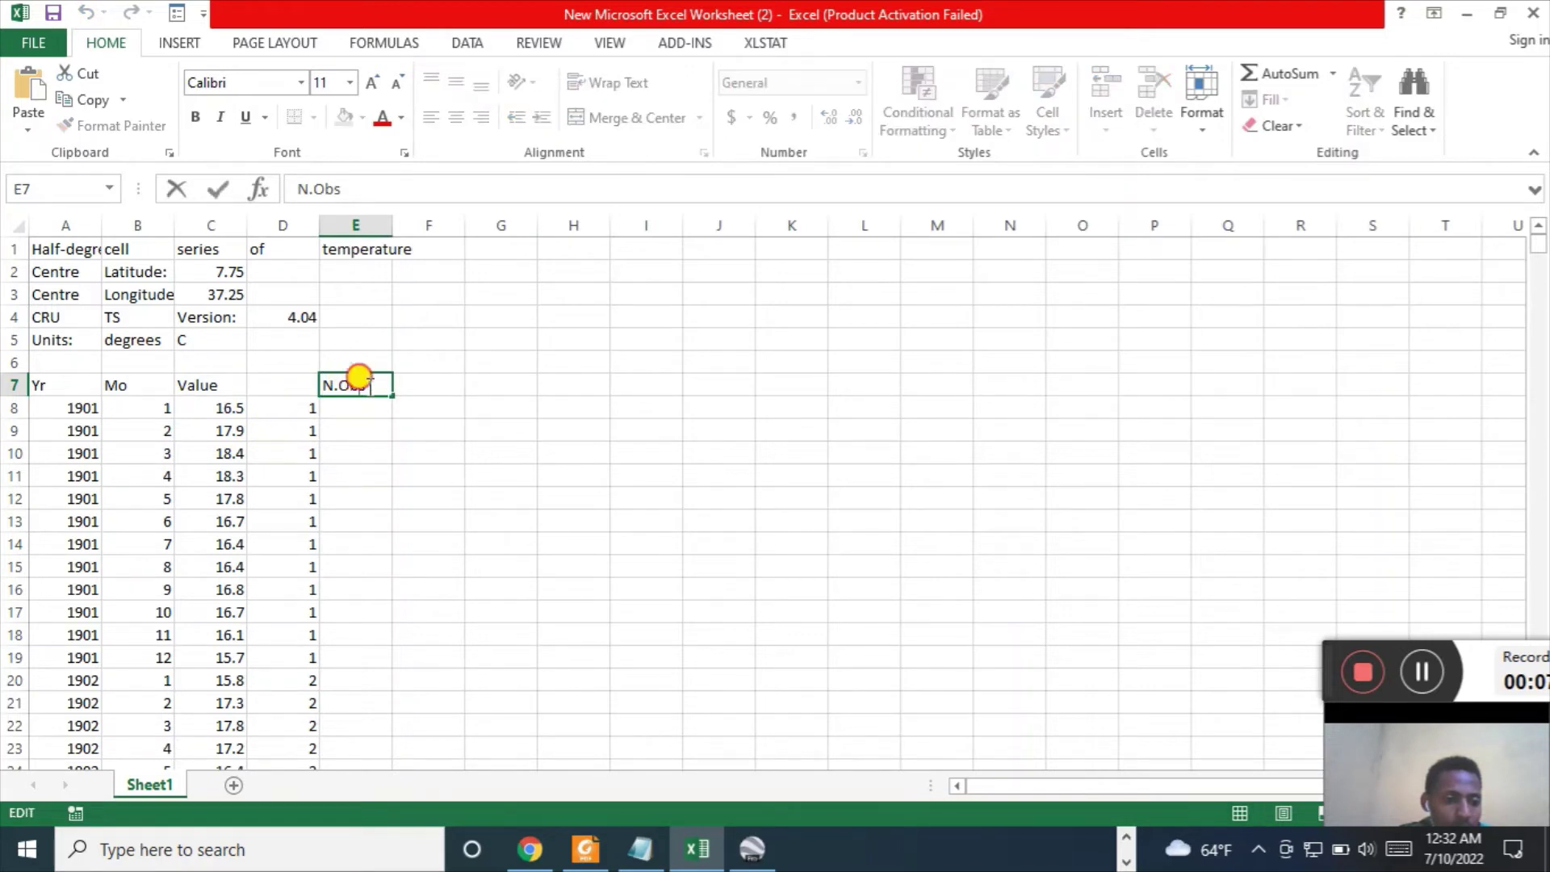
drag(358, 376, 315, 374)
key(super+c)
right_click(368, 396)
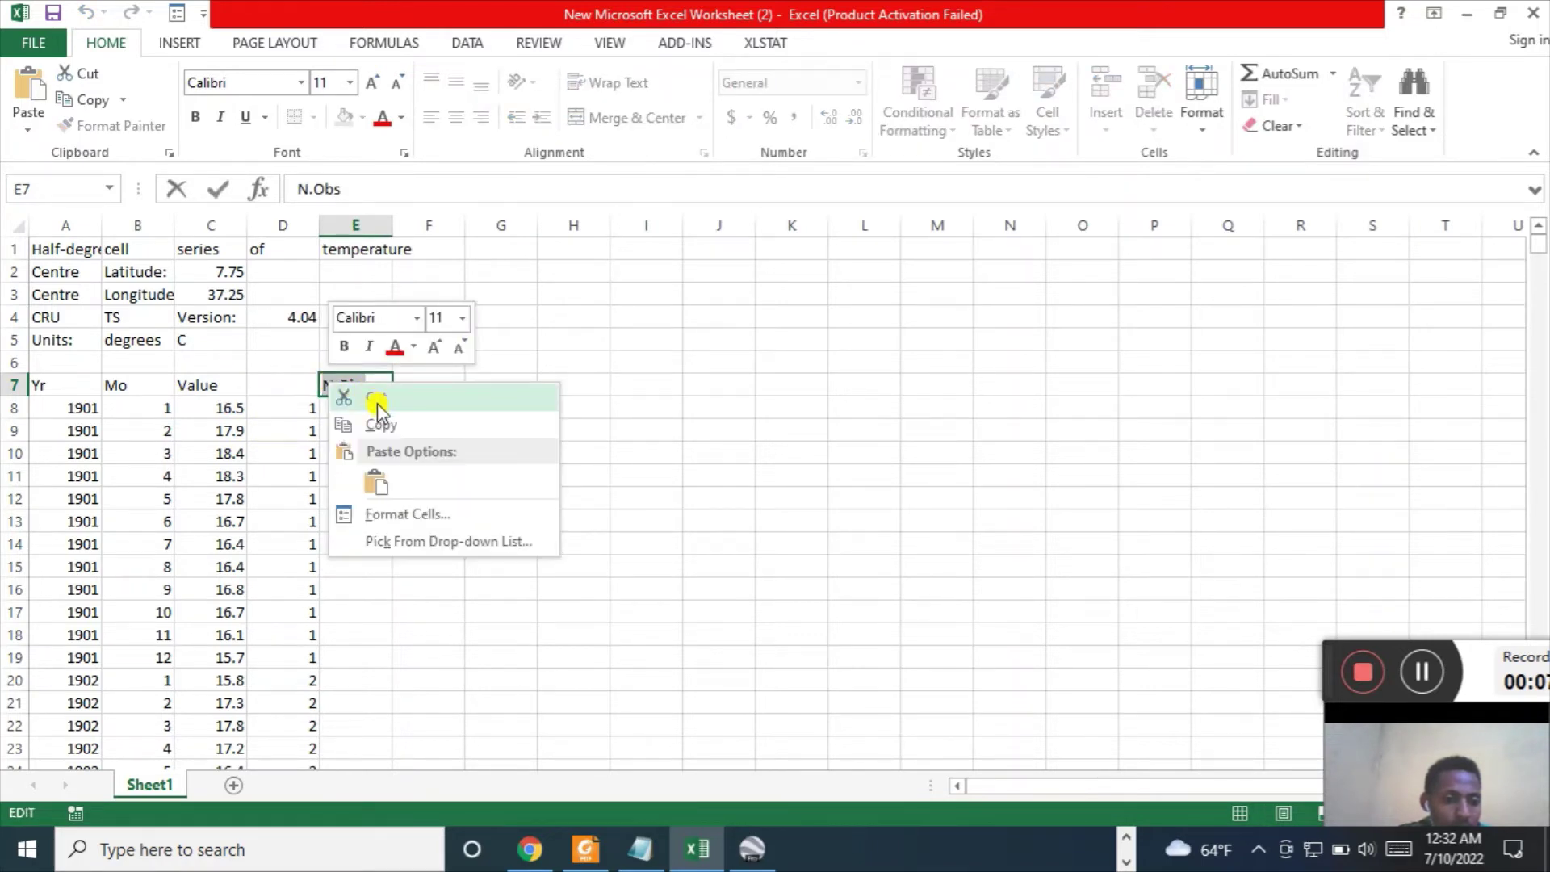
click(377, 401)
click(265, 384)
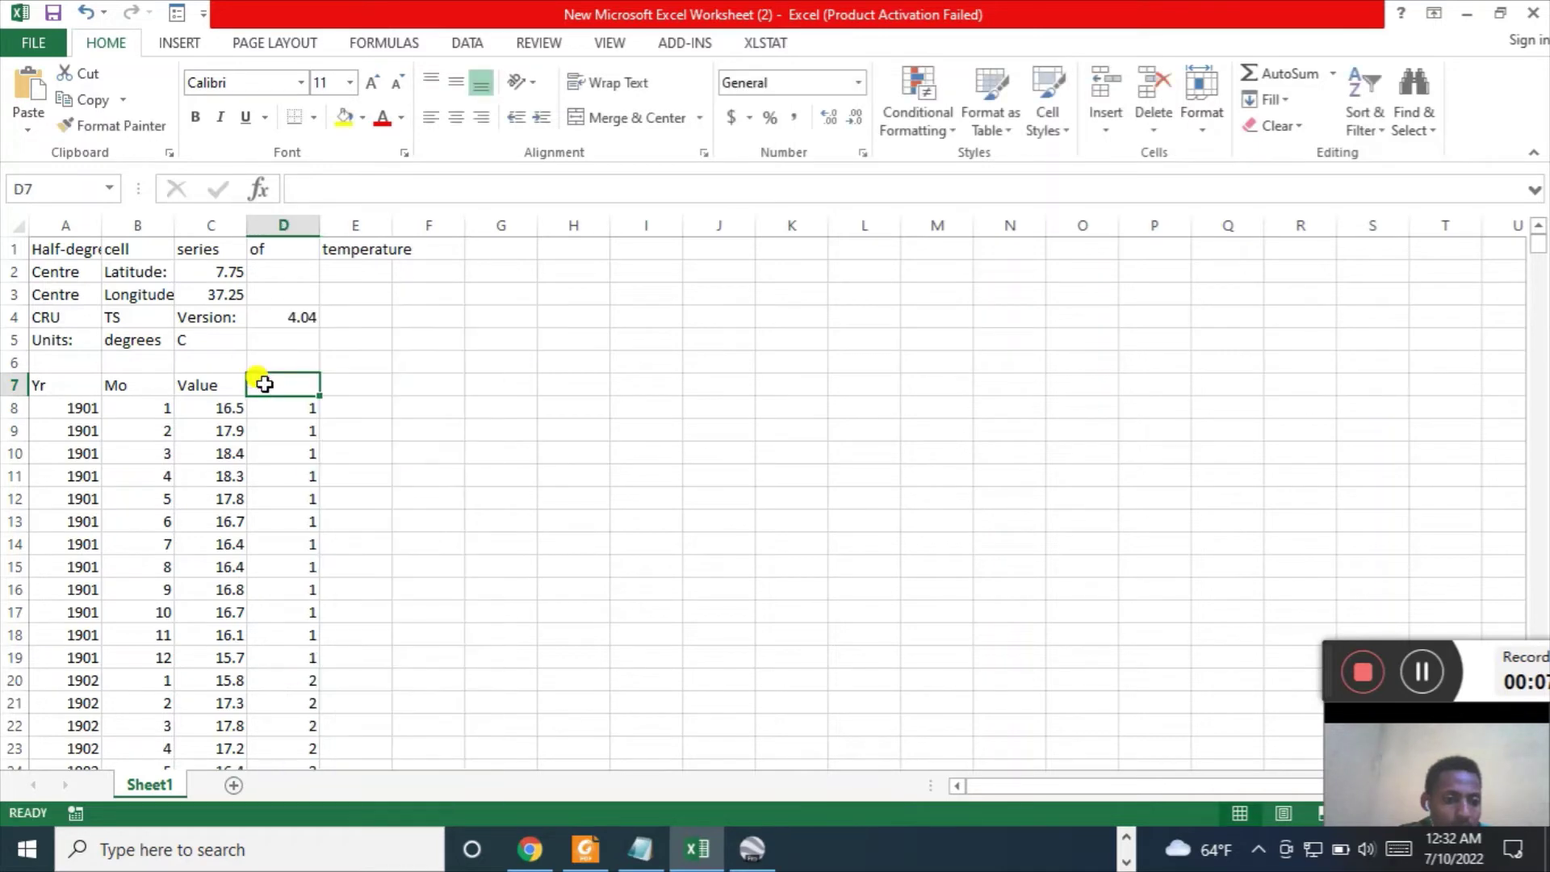
right_click(265, 385)
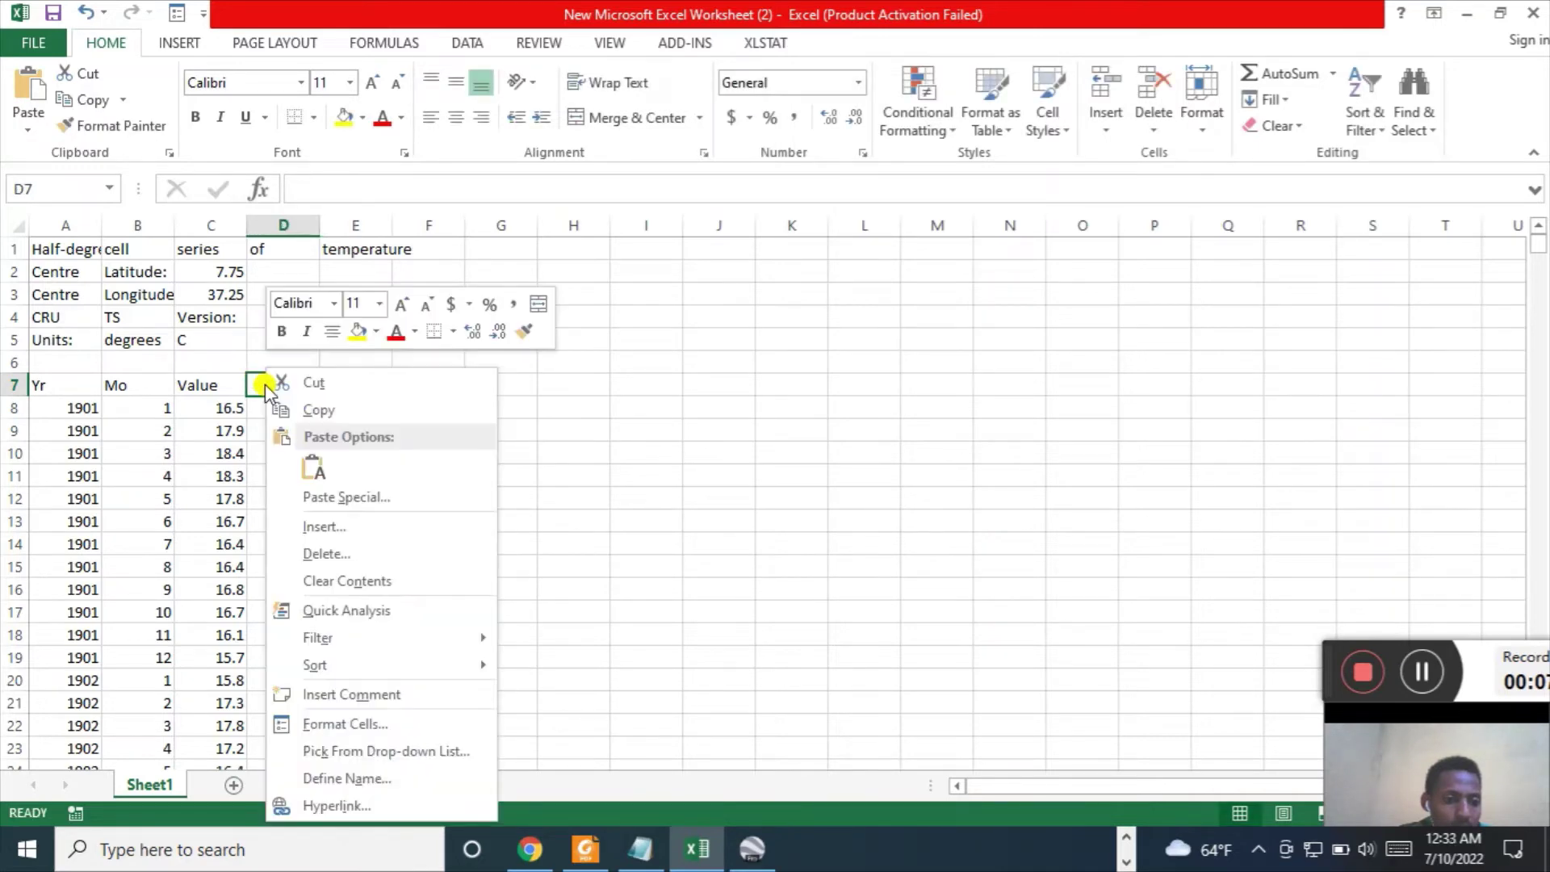
click(312, 458)
scroll(263, 426, down, 3)
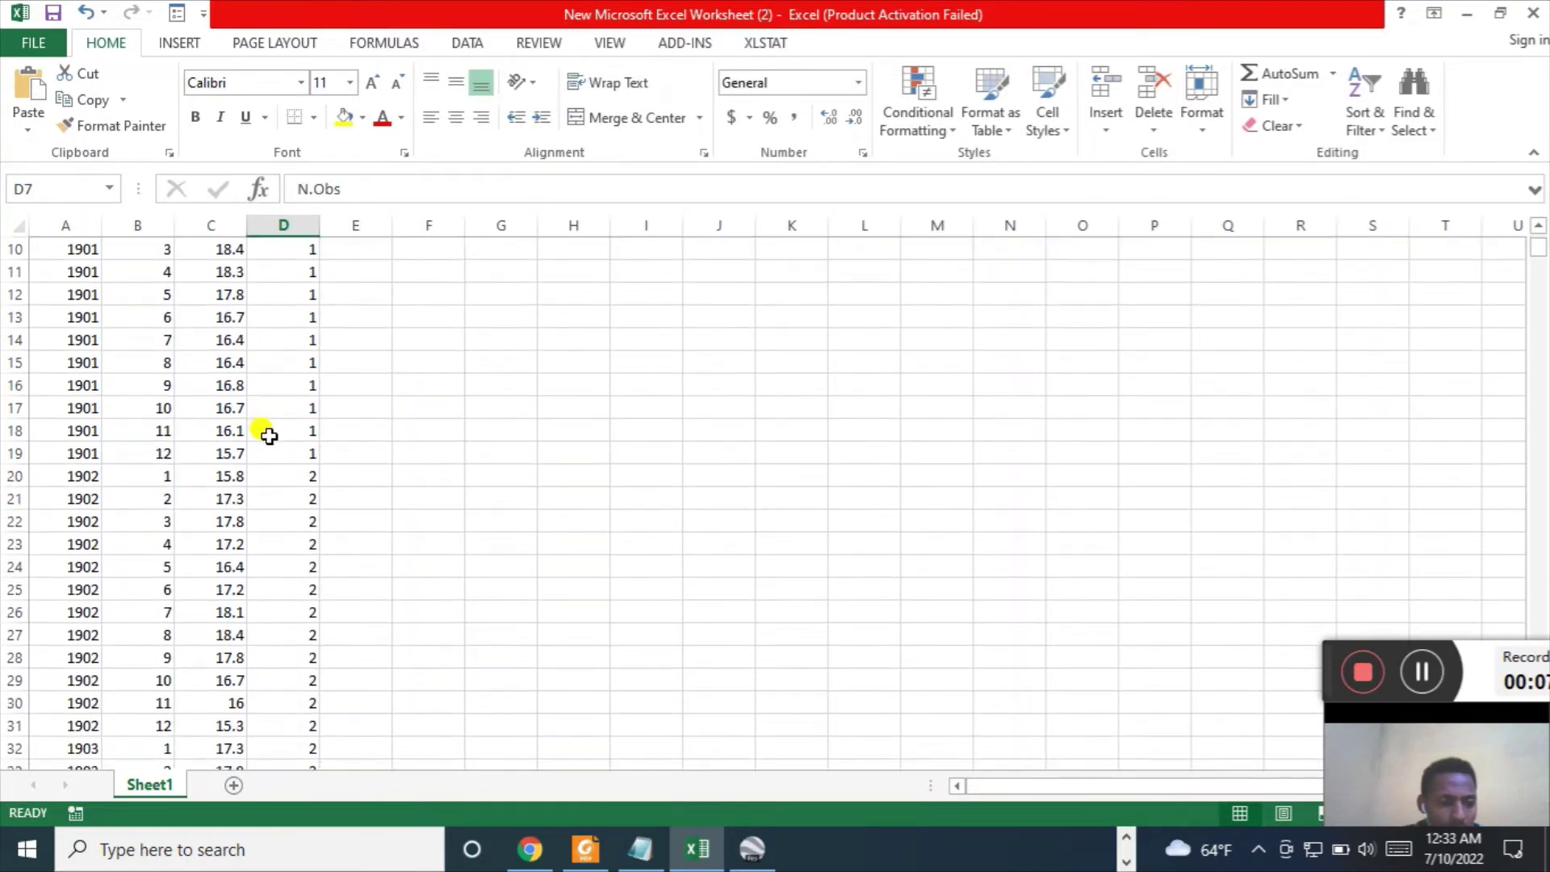
scroll(269, 434, up, 3)
scroll(269, 435, down, 20)
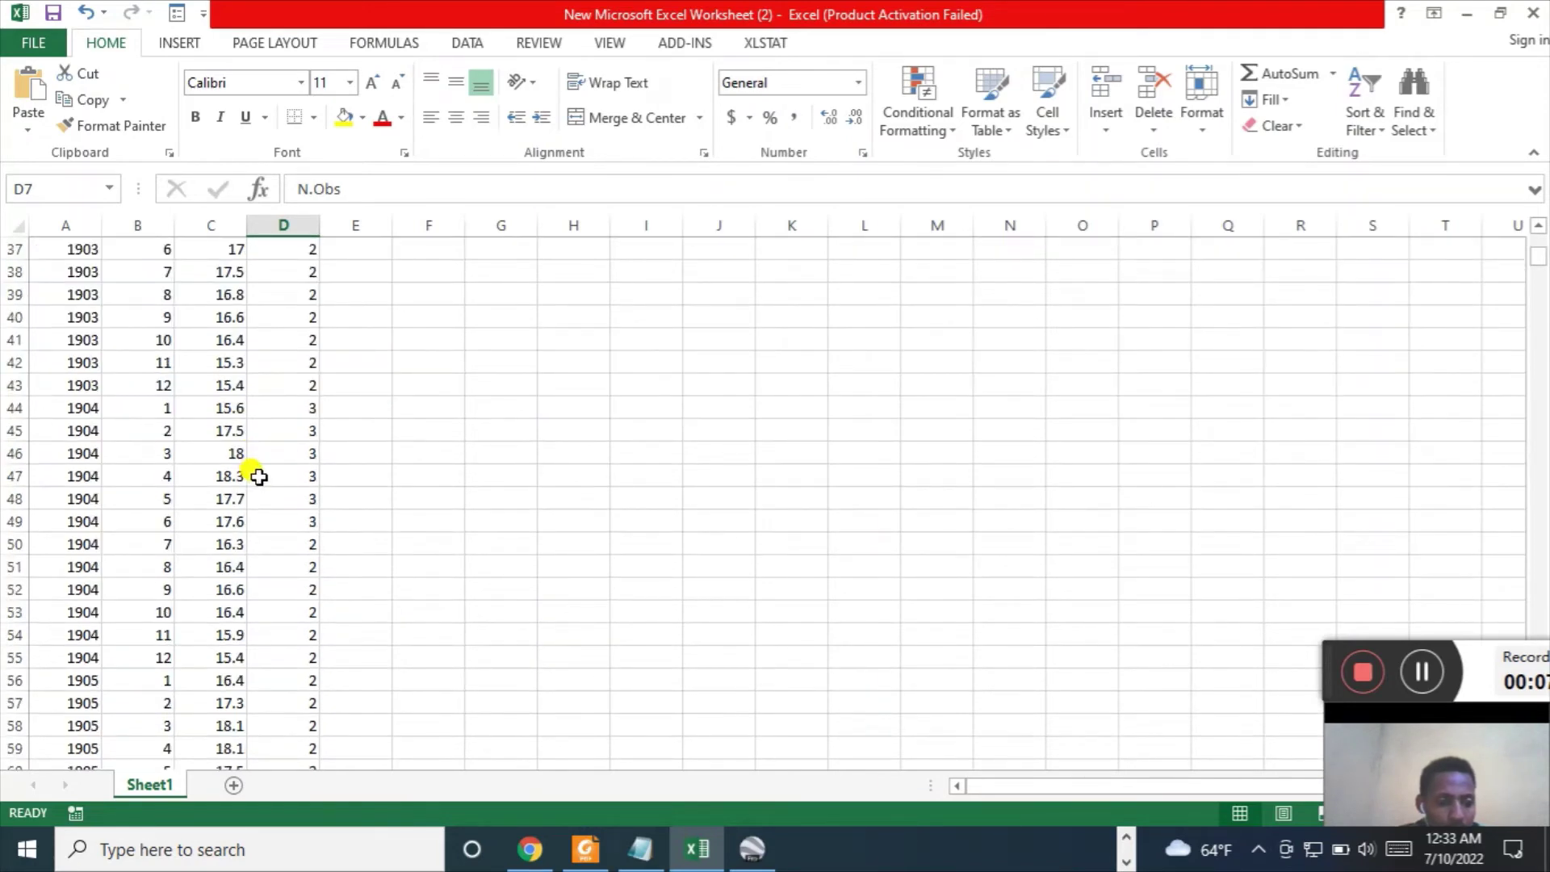
scroll(260, 483, up, 20)
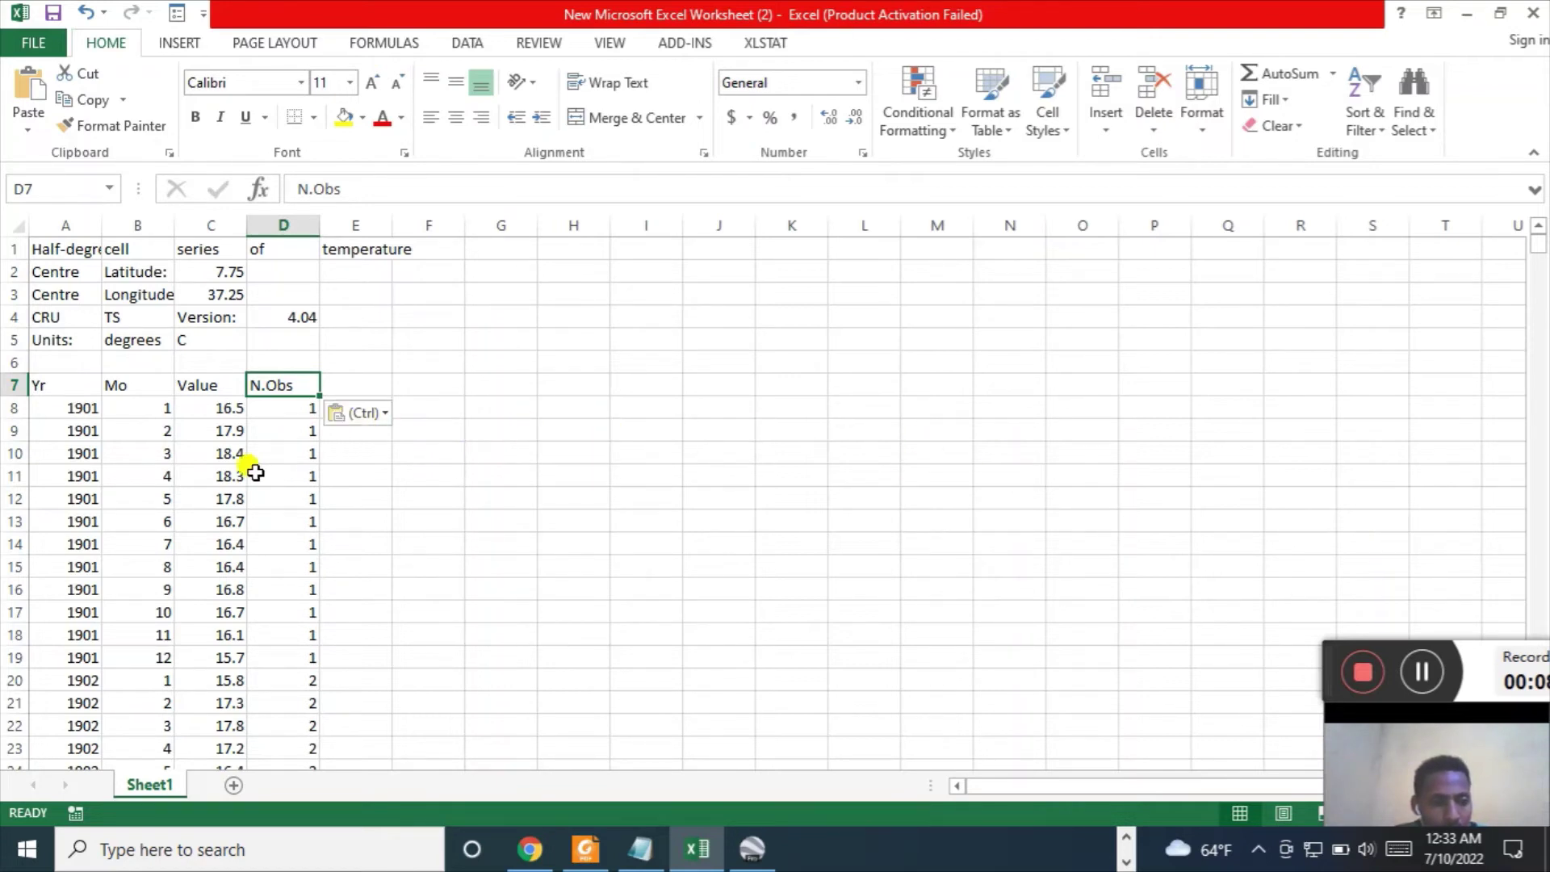
scroll(235, 474, down, 3)
scroll(234, 472, up, 3)
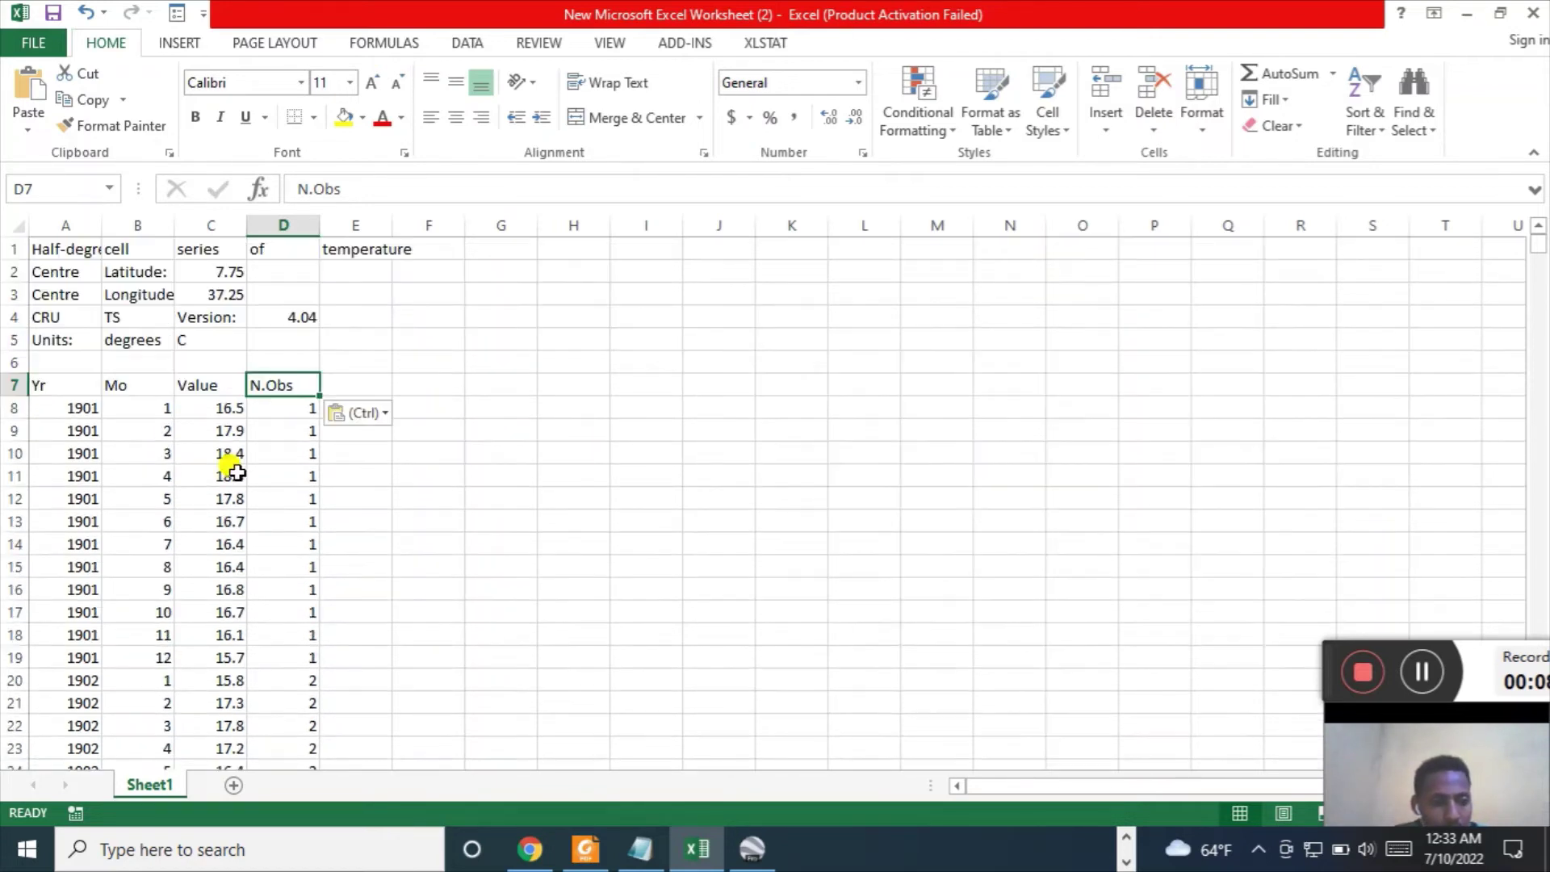
- Switch from the Excel workbook to the running ArcMap window
click(1128, 864)
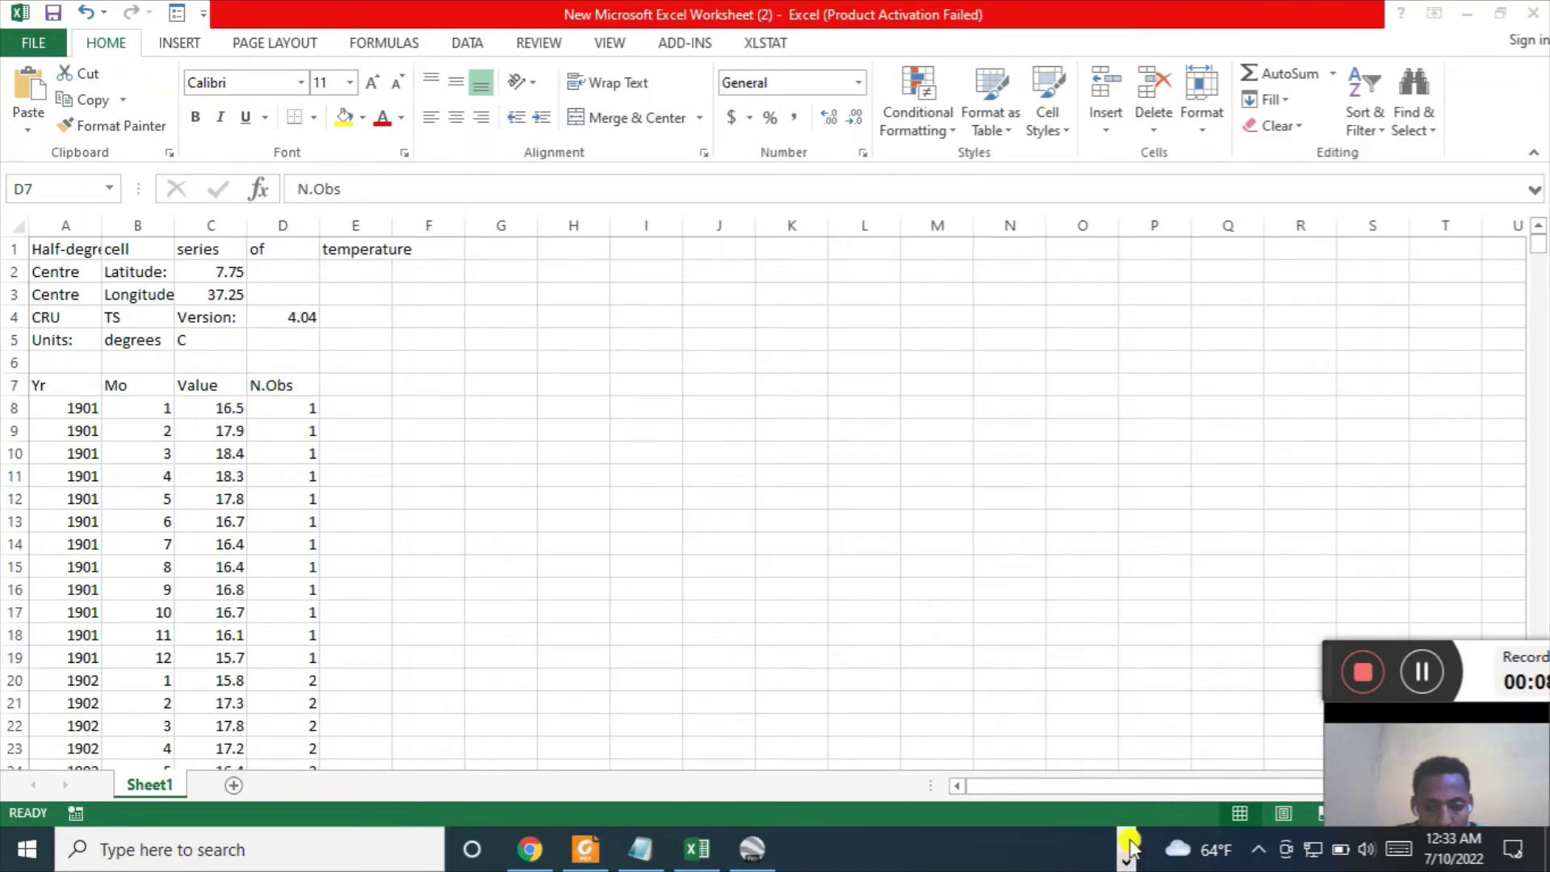
click(1127, 858)
mouse_move(533, 857)
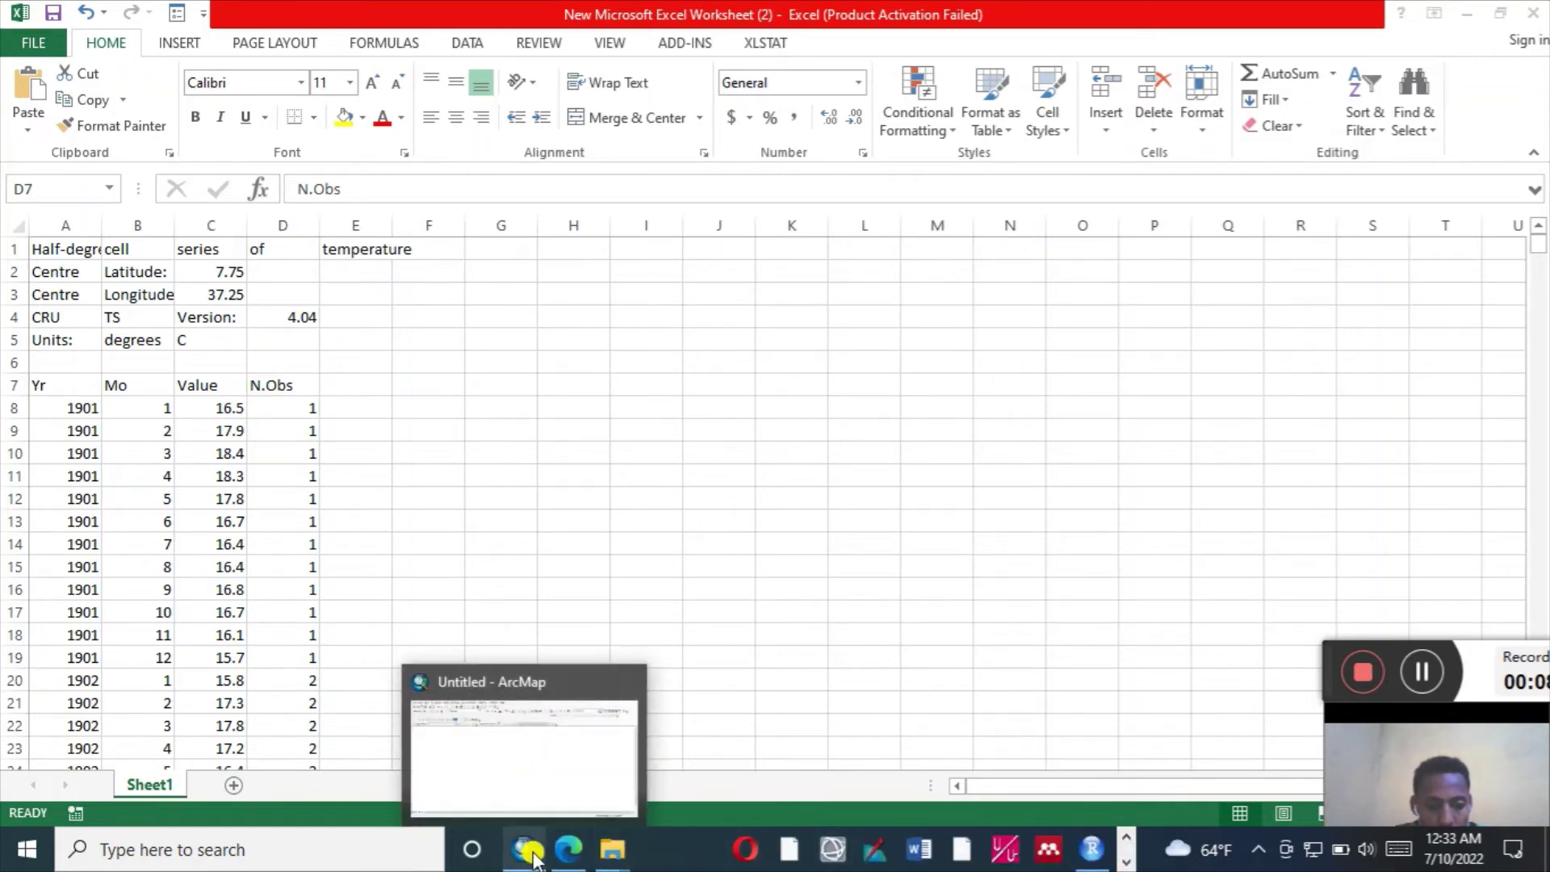
click(519, 785)
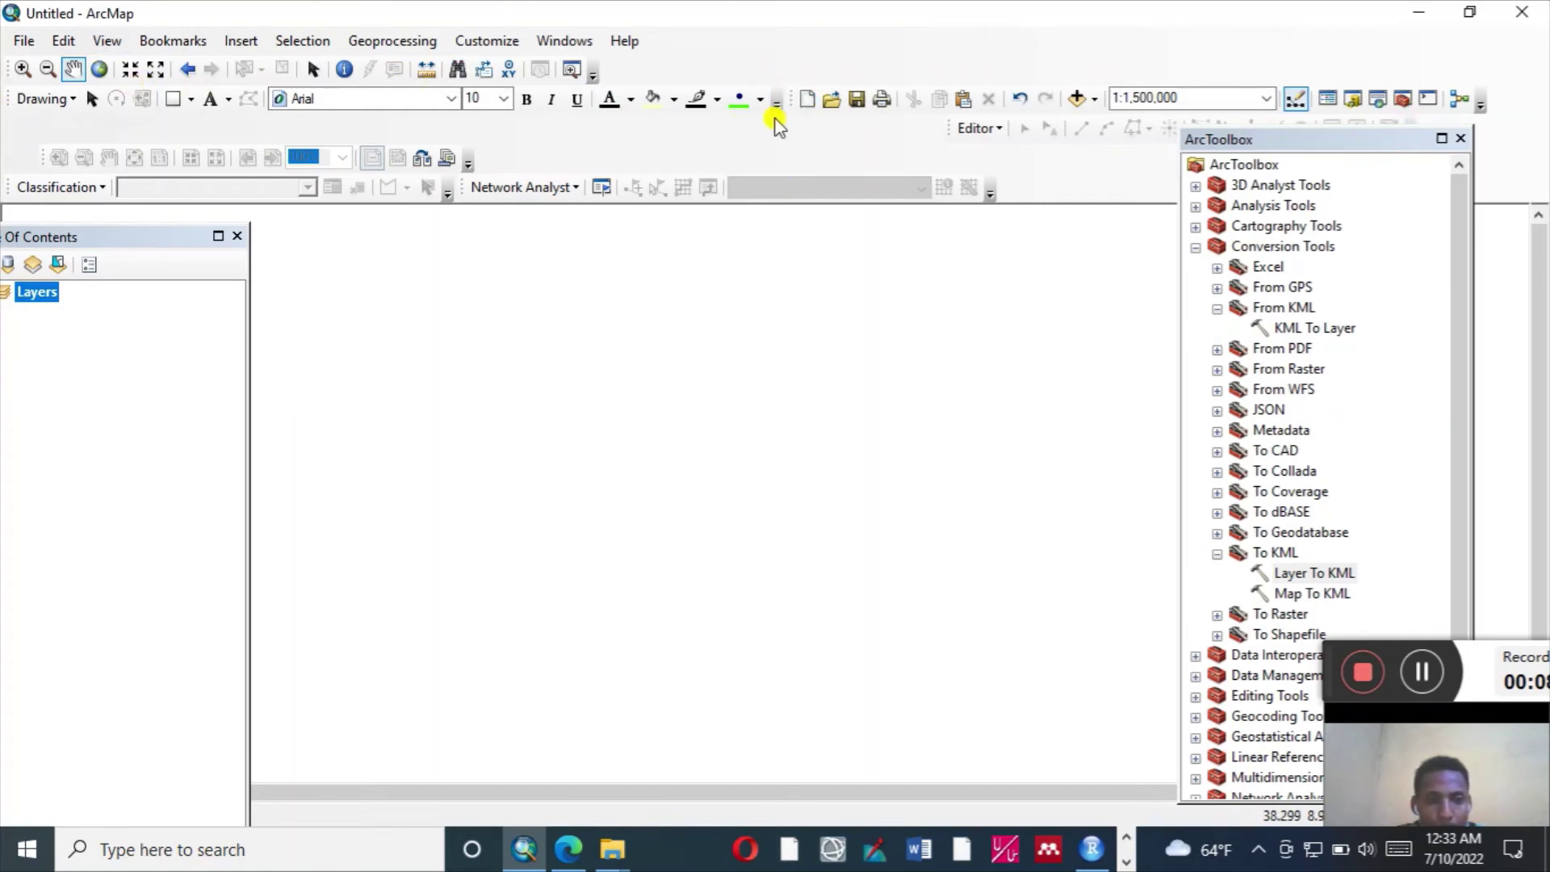
- Add Jima_zone.shp to the map and re-centre the zone polygon
click(1079, 99)
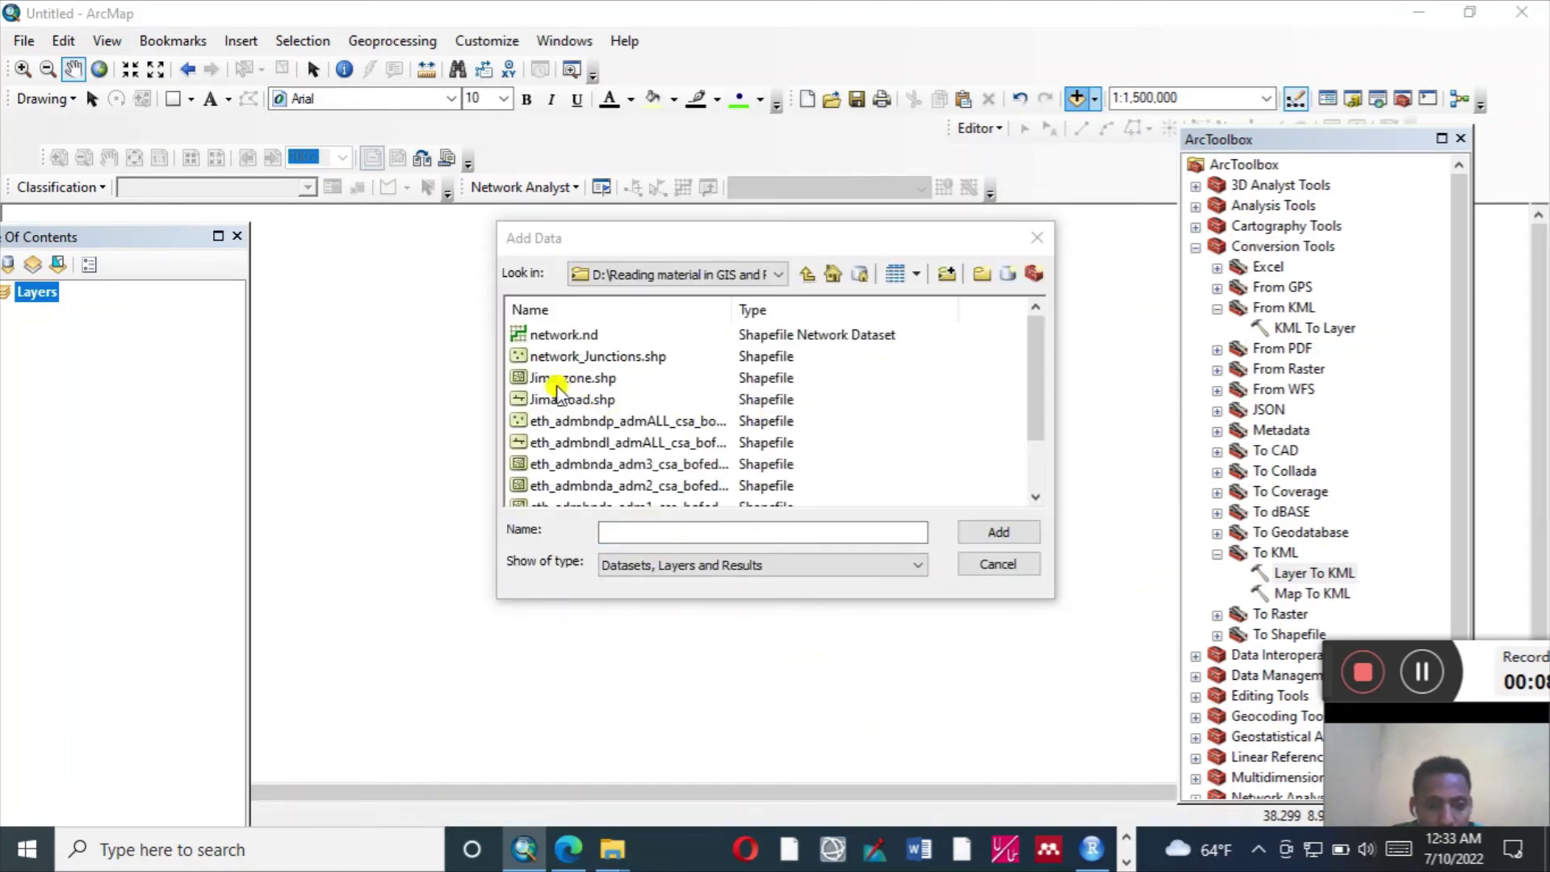
click(555, 379)
click(998, 534)
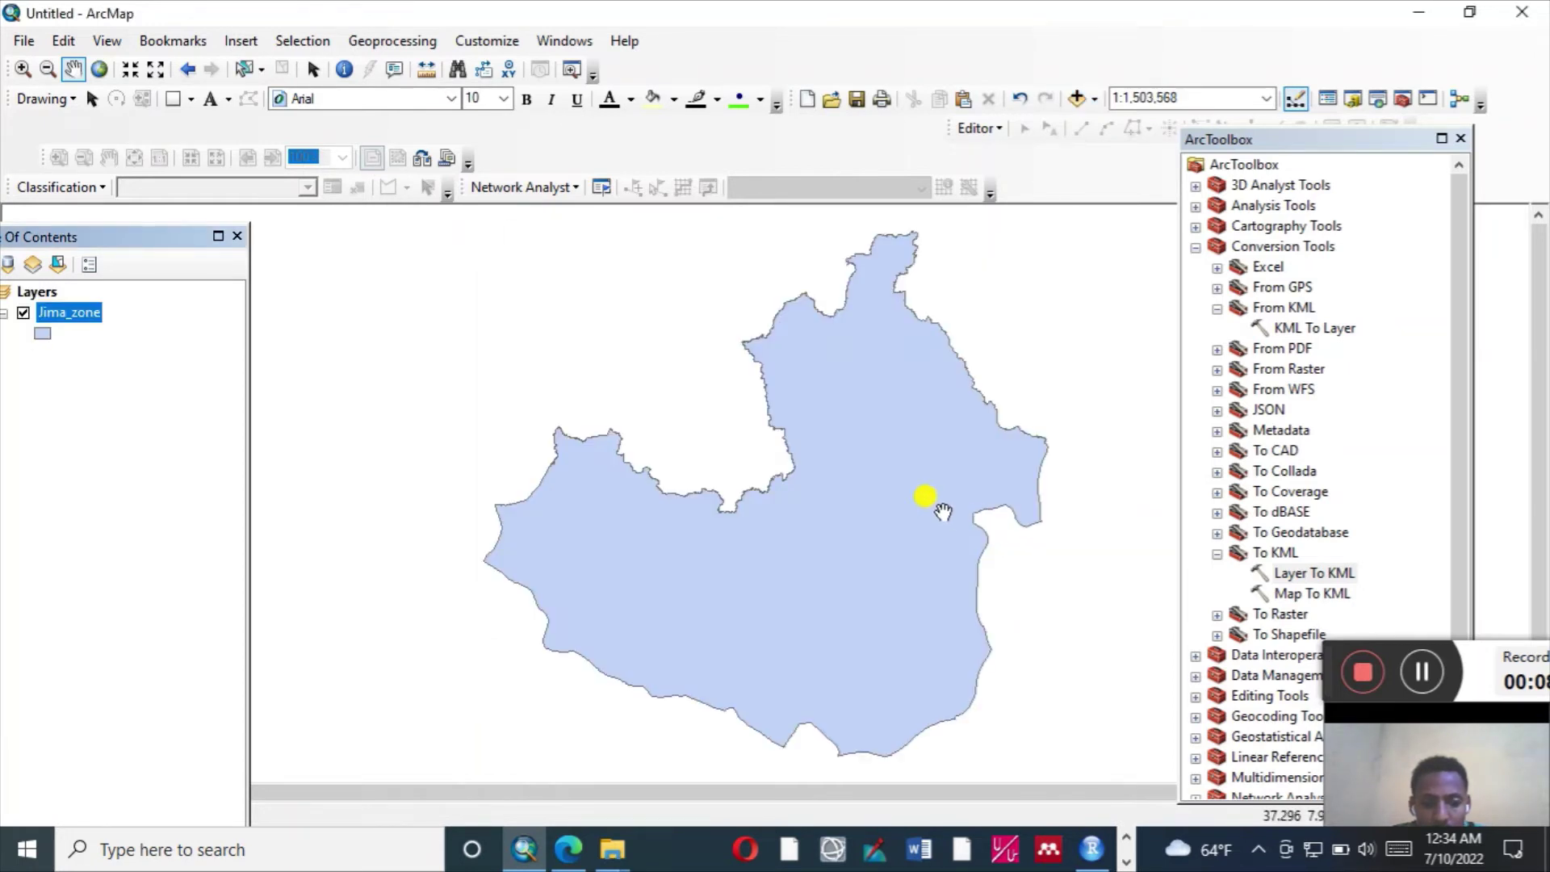
drag(946, 511, 852, 507)
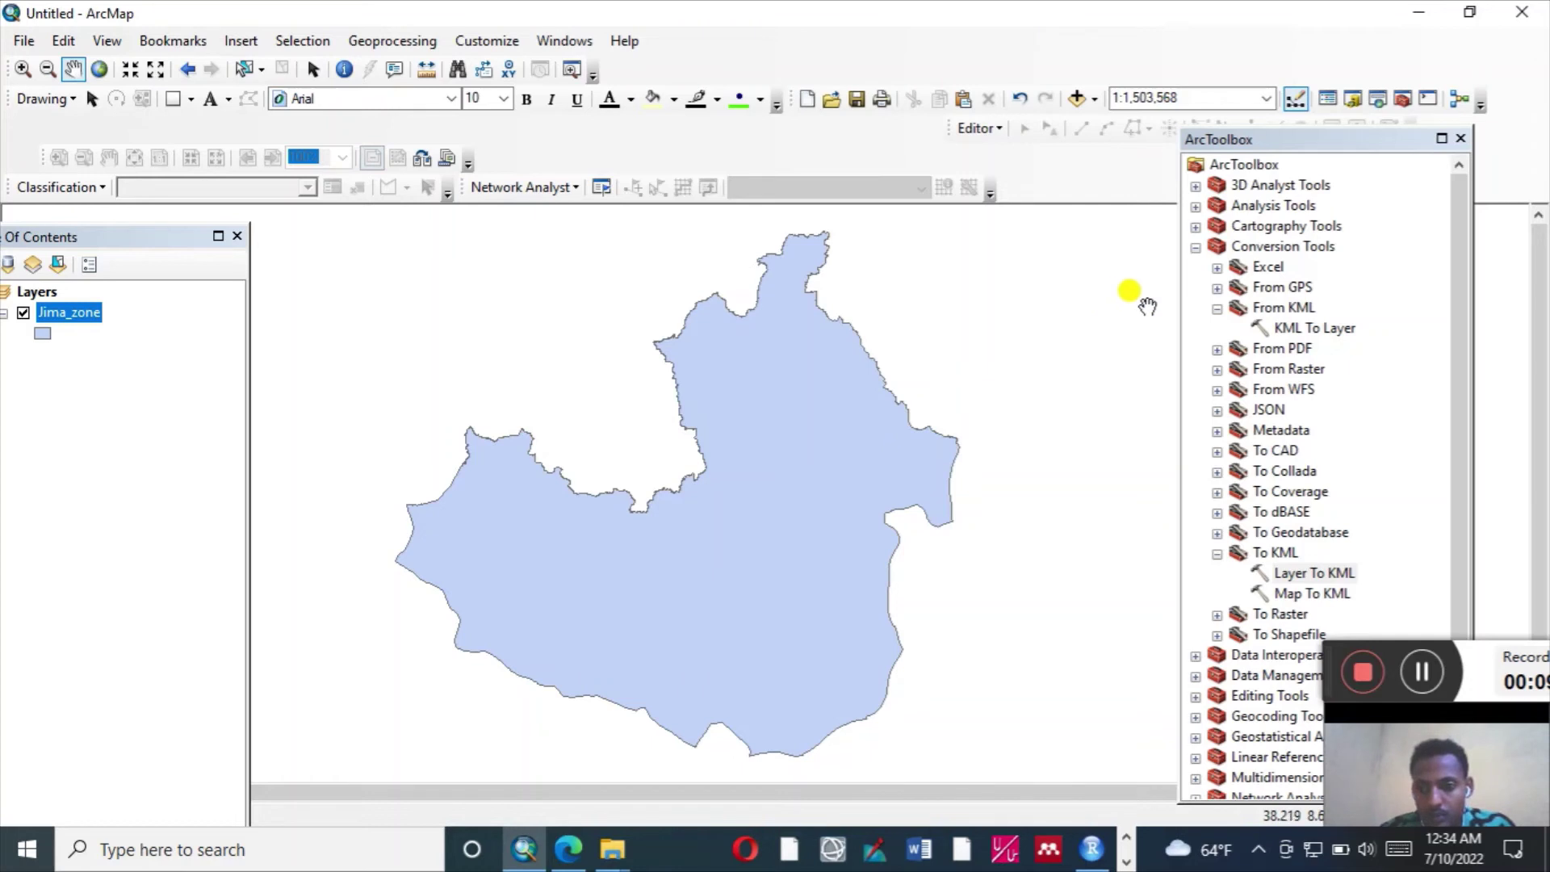
- Open Layer To KML from ArcToolbox's Conversion Tools > To KML group
click(1218, 308)
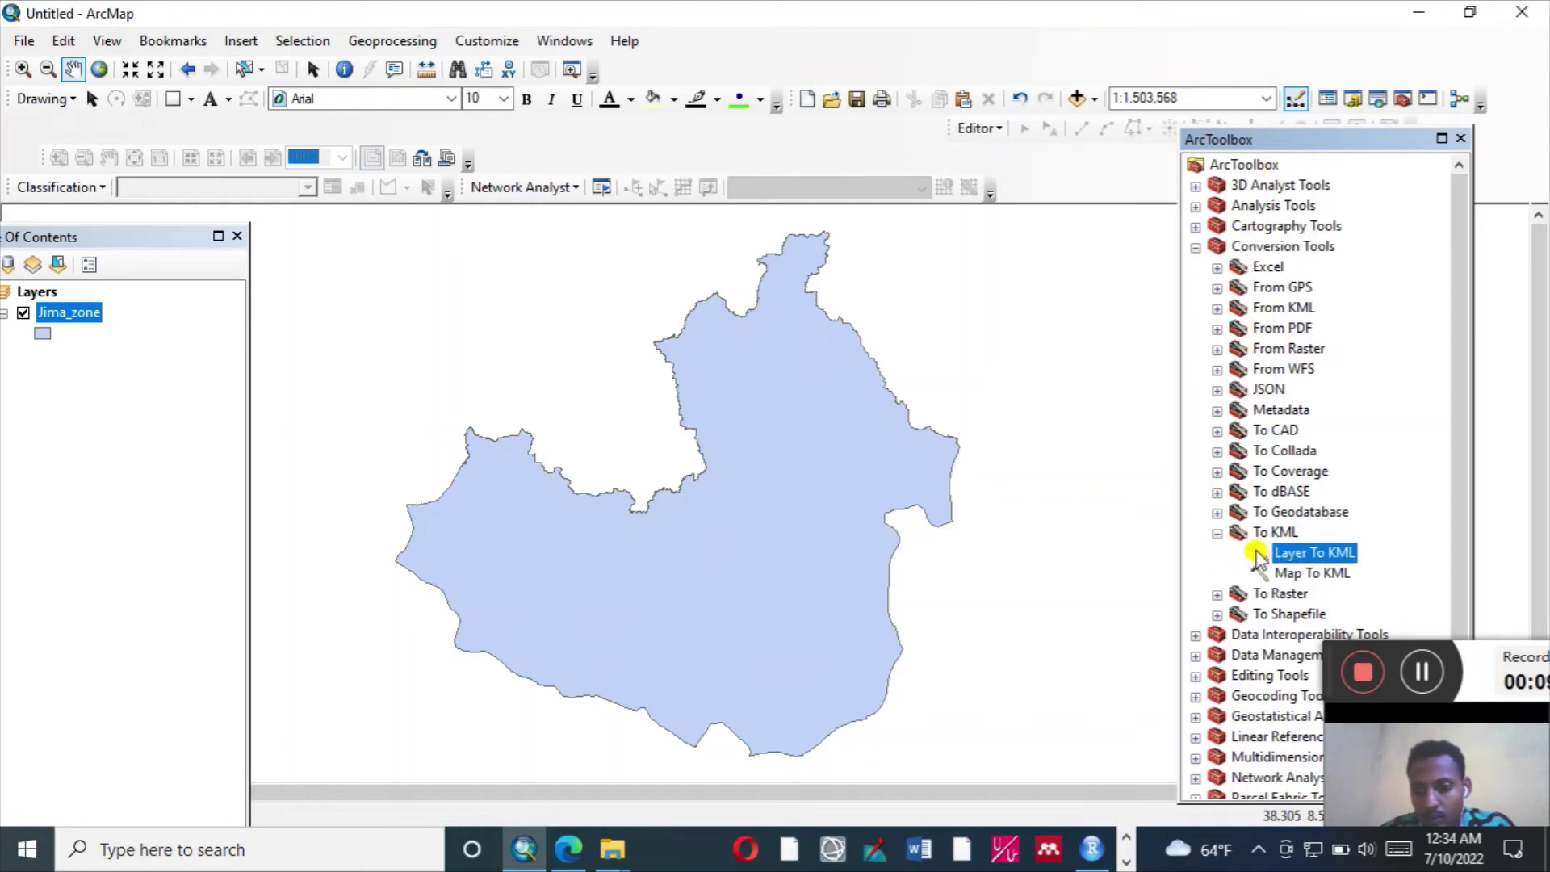
click(1195, 247)
click(1195, 247)
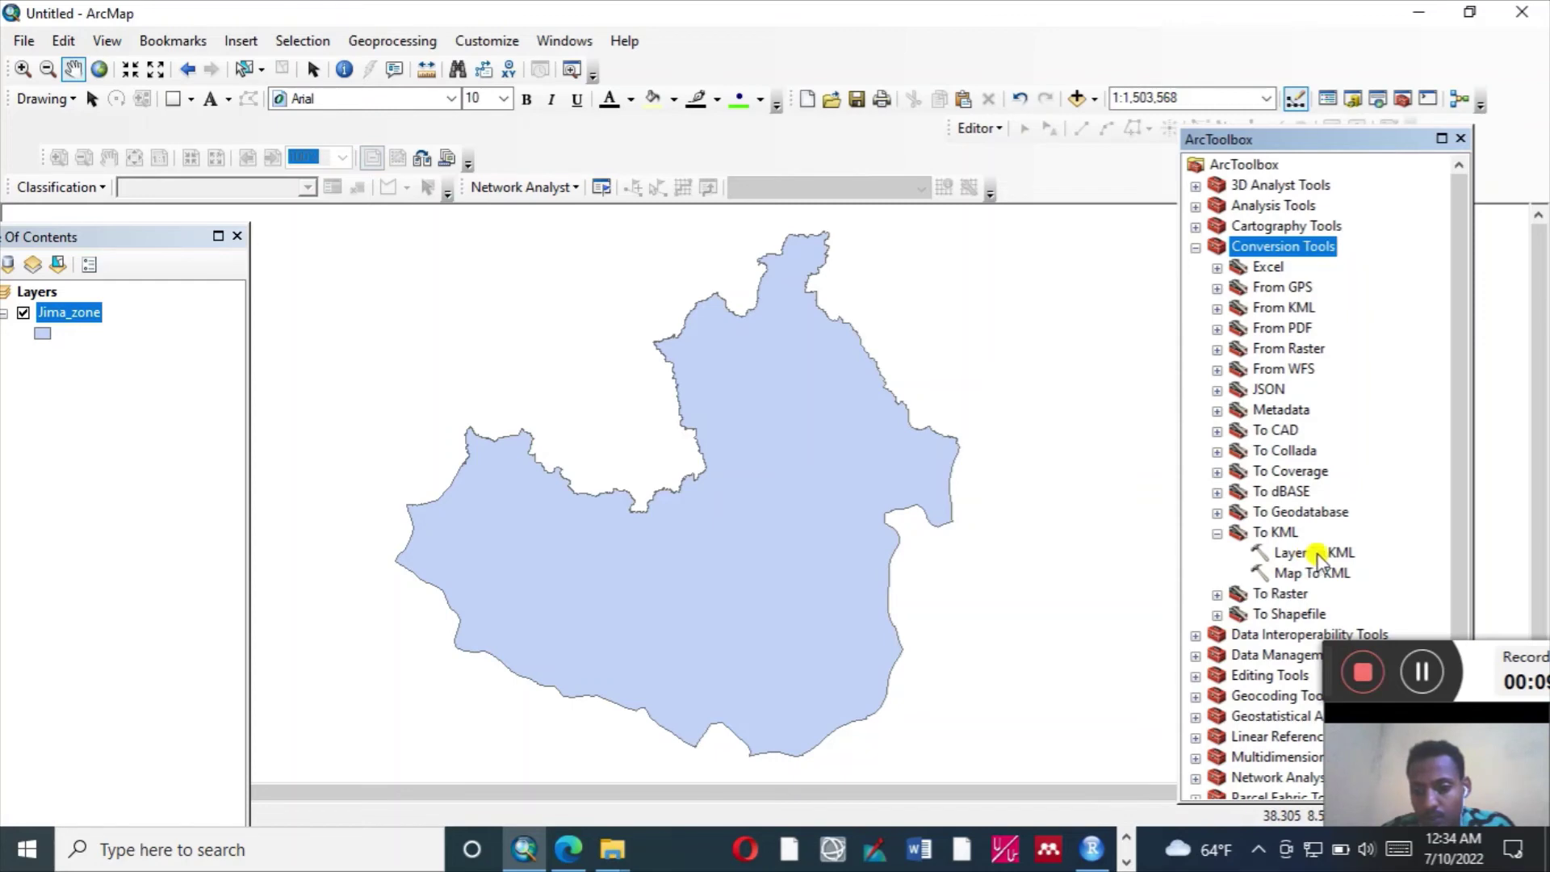
click(1316, 556)
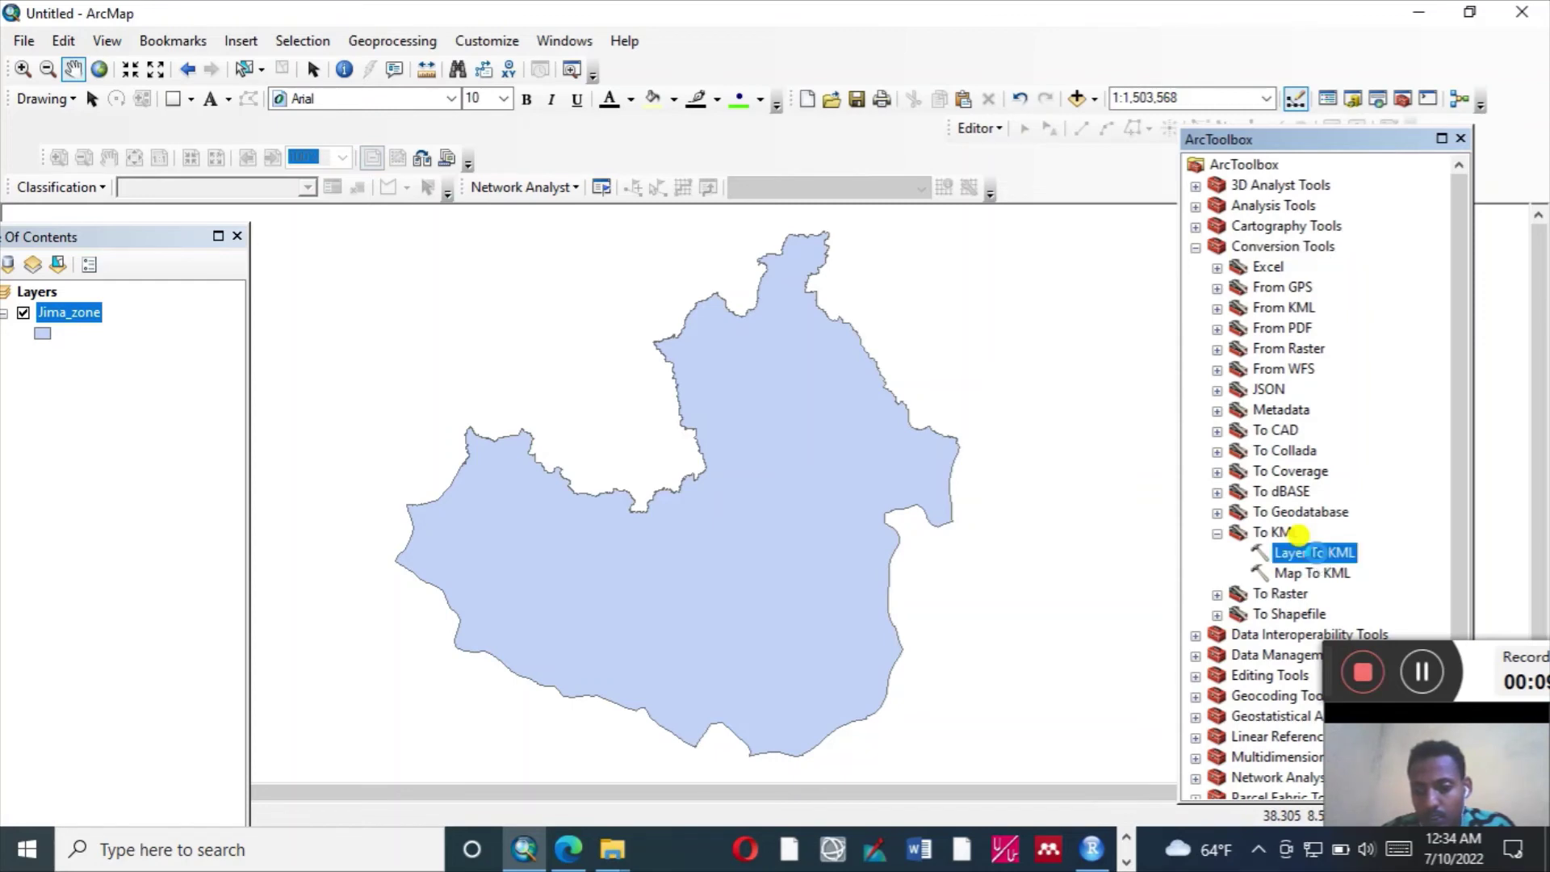
double_click(1328, 551)
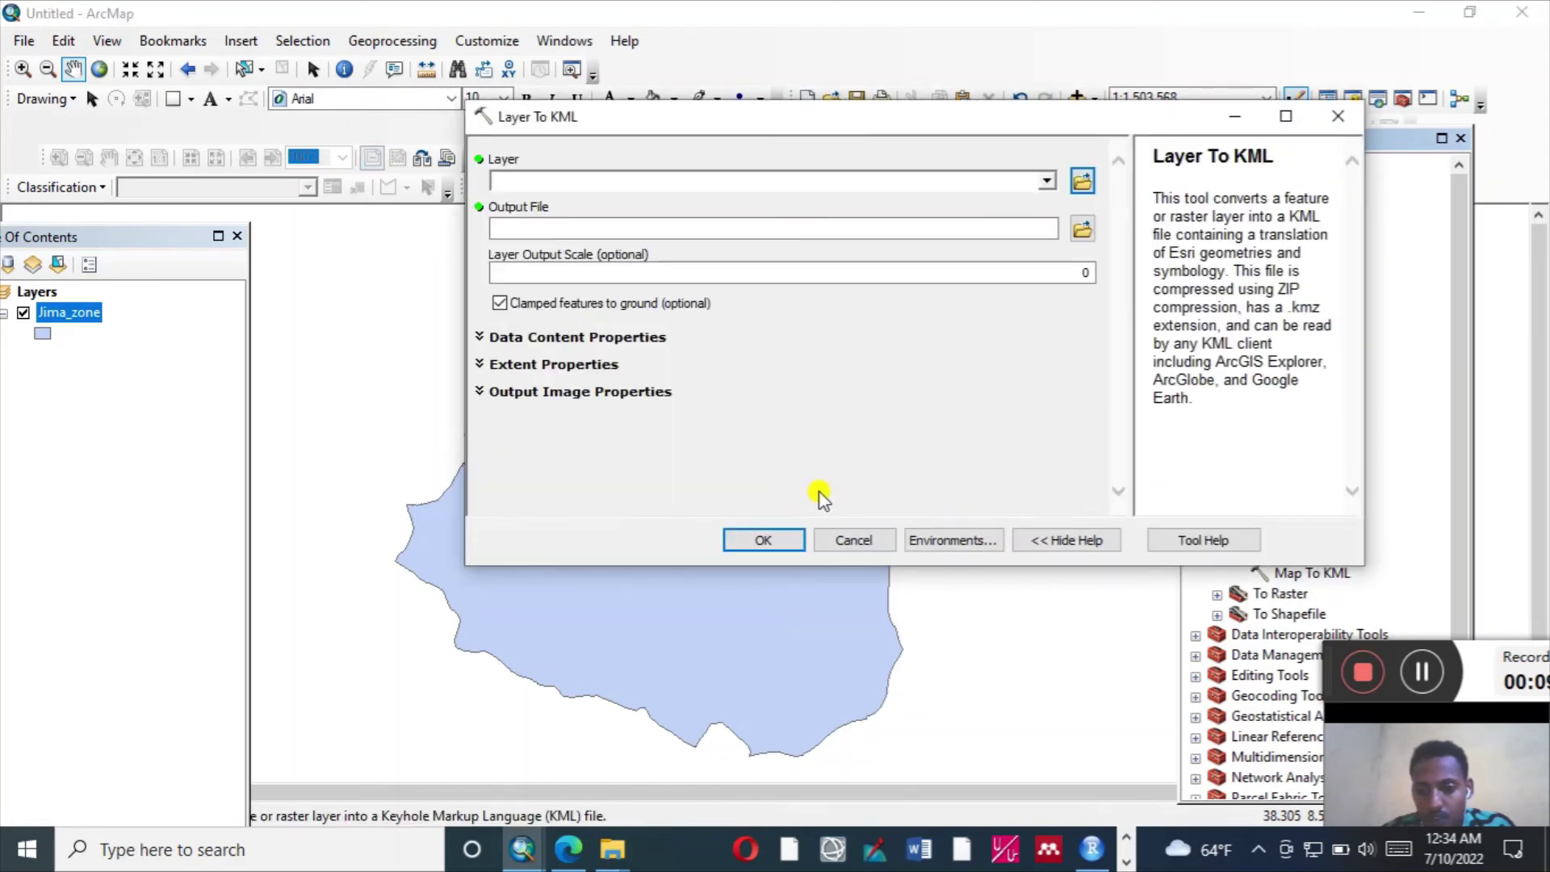
- Choose Jima_zone as the layer and save the output as JU_Z2.kmz in the Reading material folder
click(1045, 179)
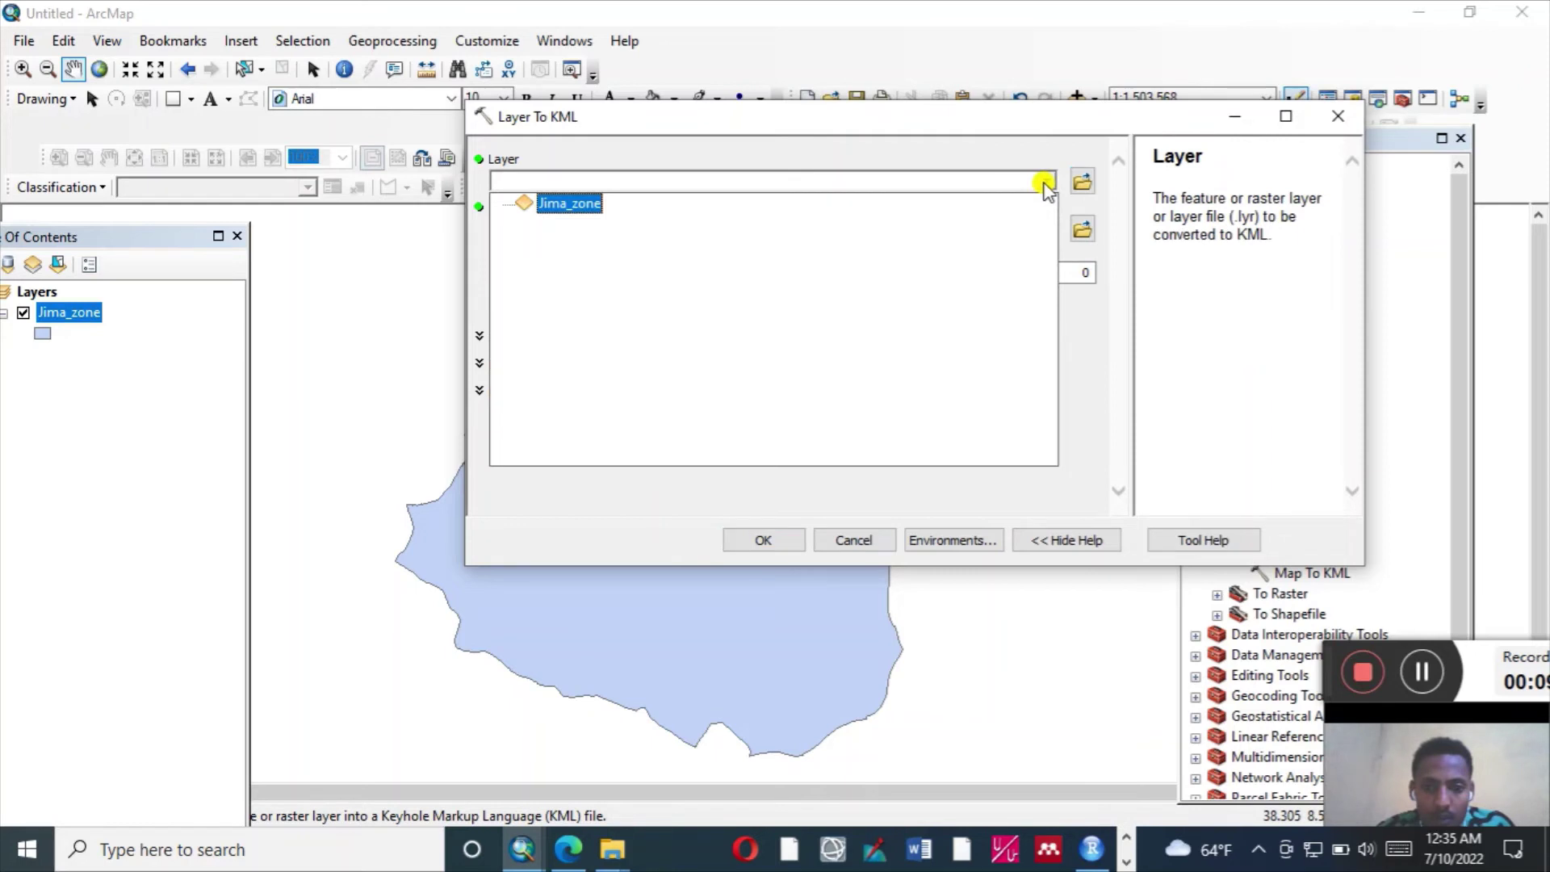
click(571, 203)
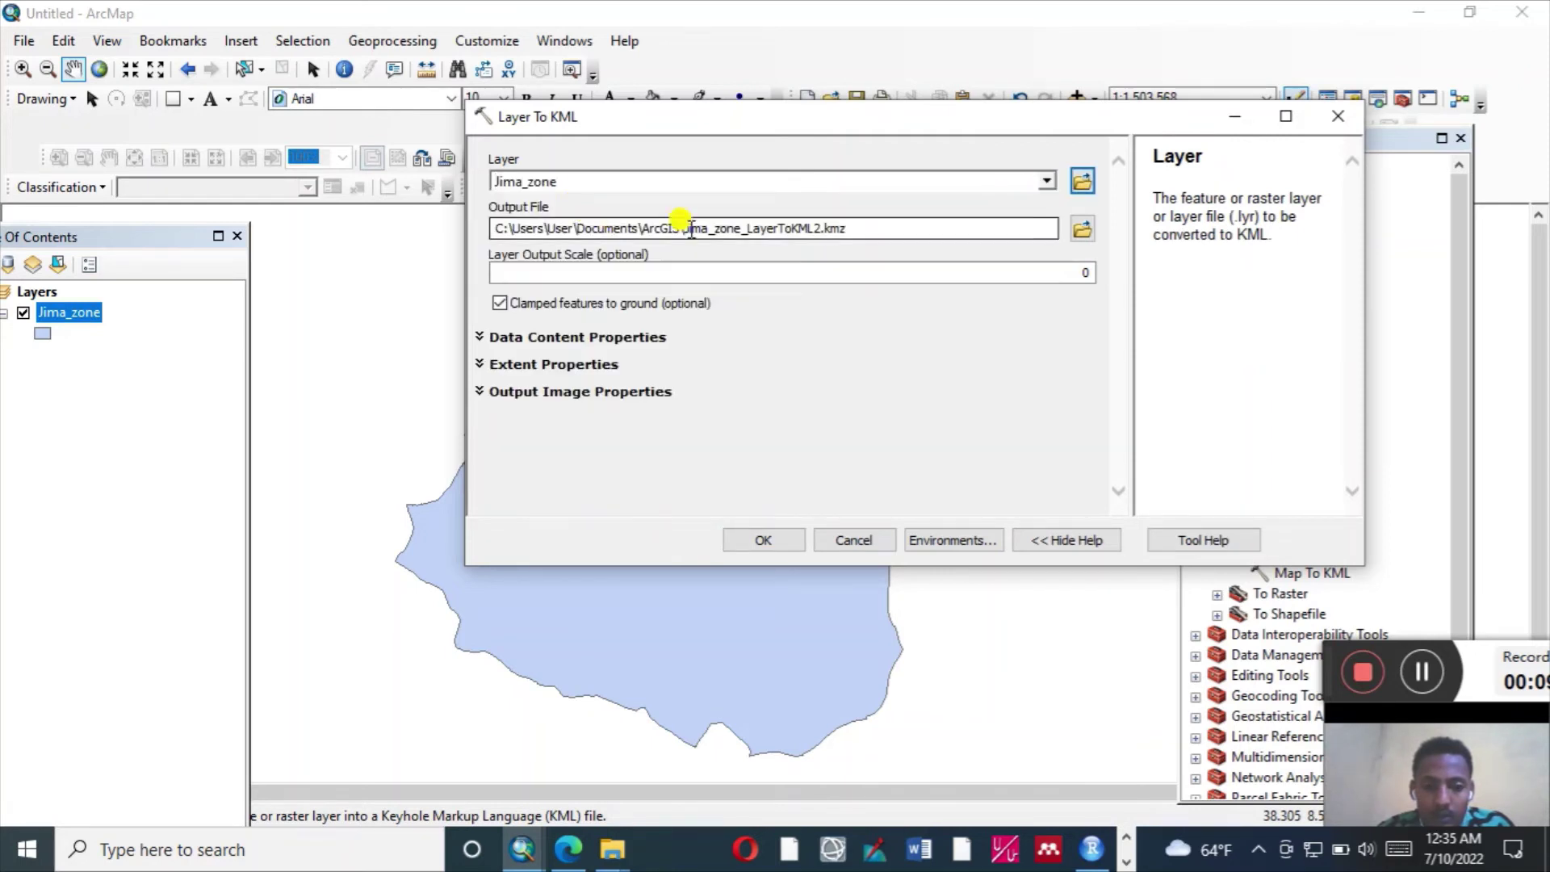
click(1082, 229)
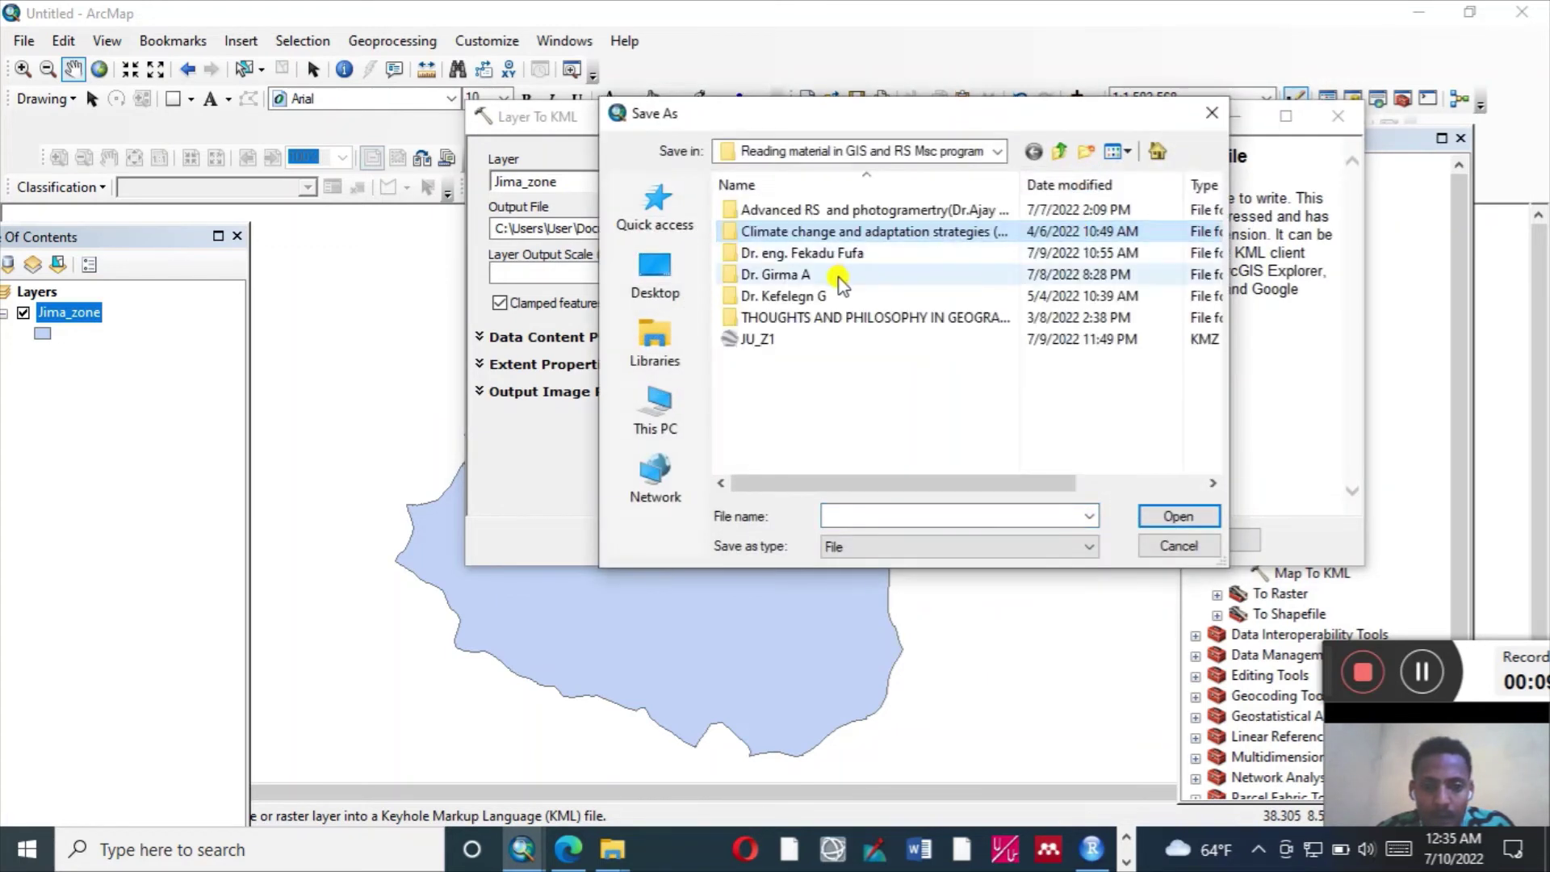
click(800, 297)
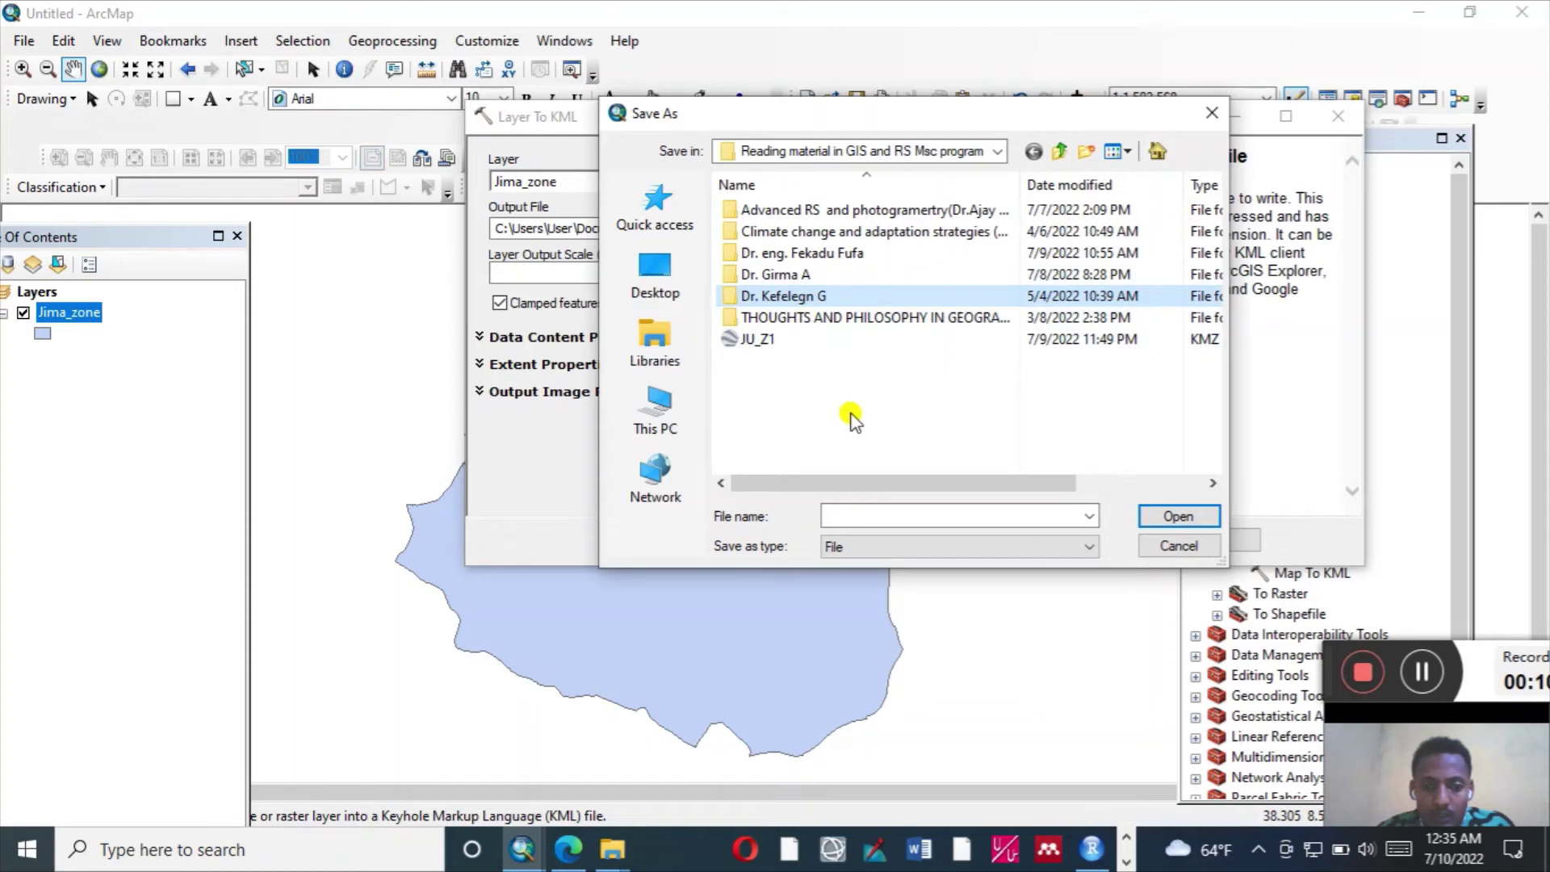
click(848, 517)
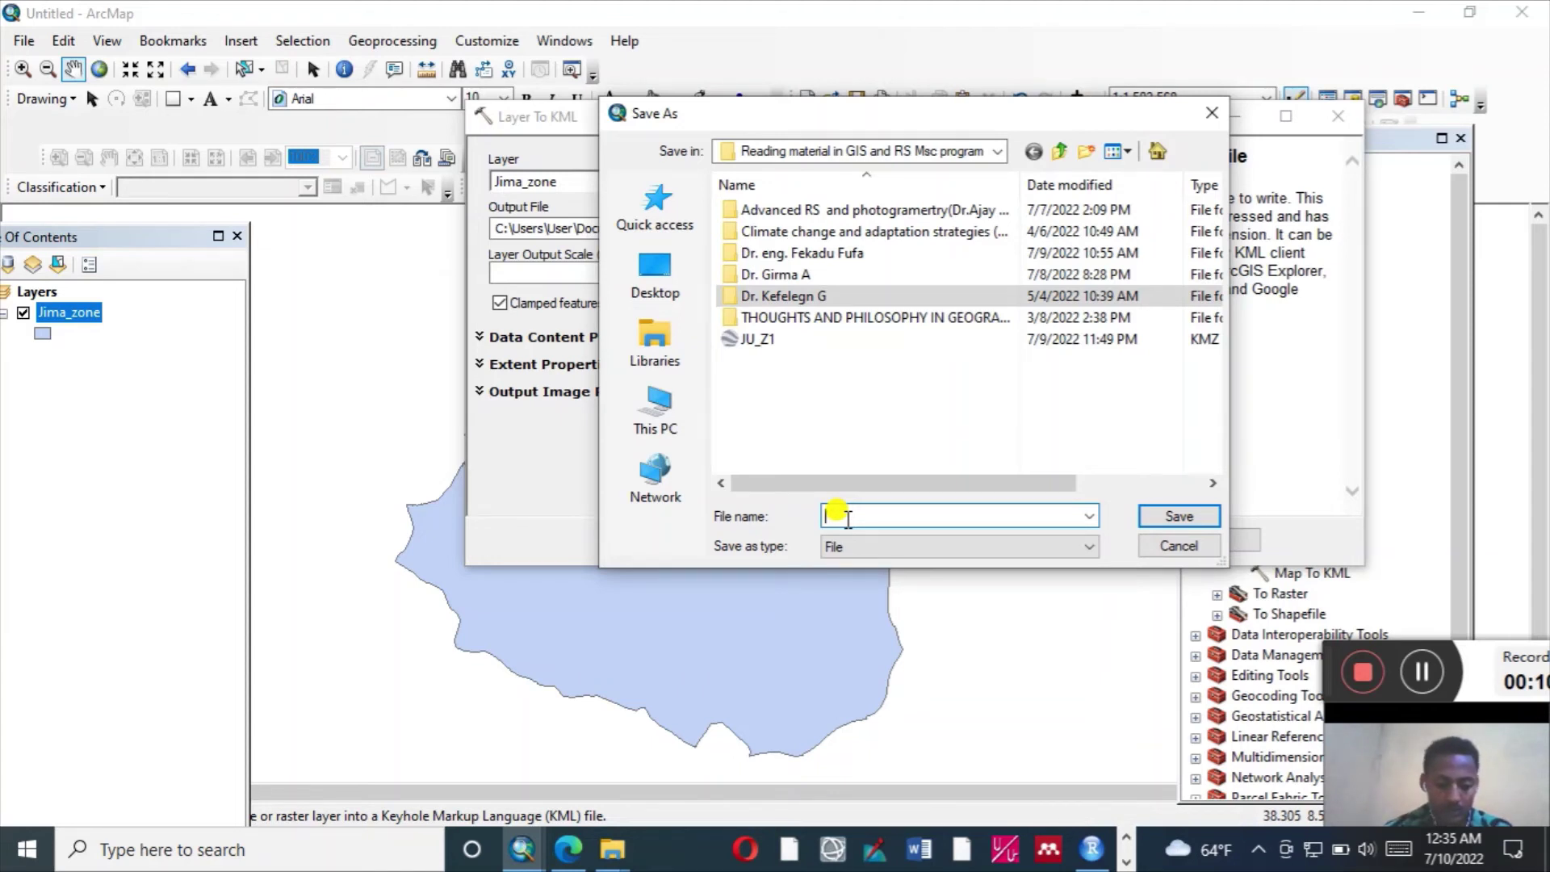
text(JU)
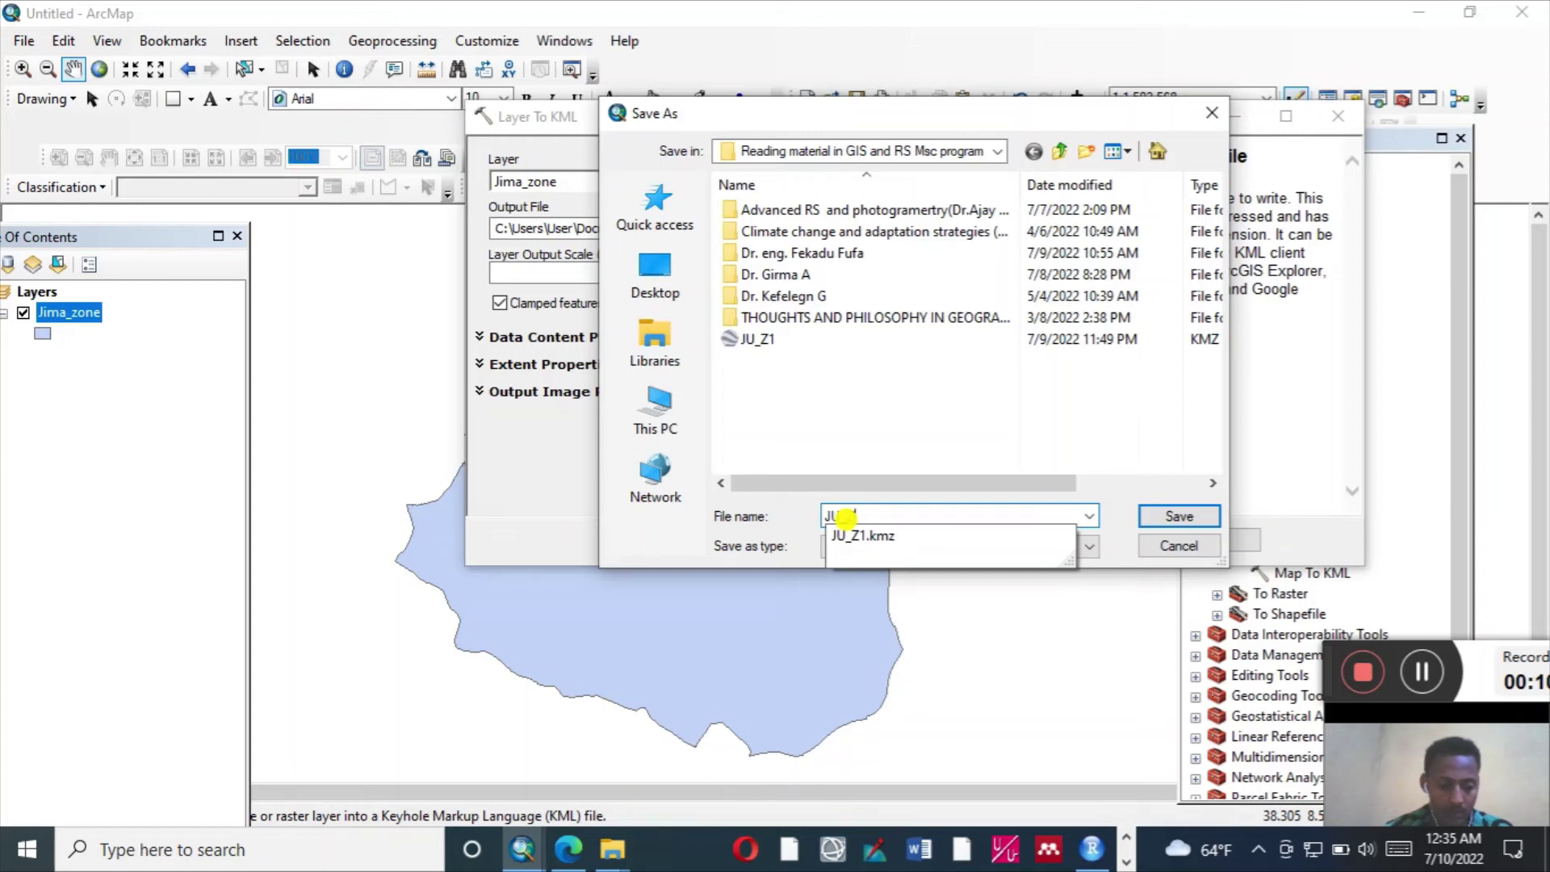
text(2)
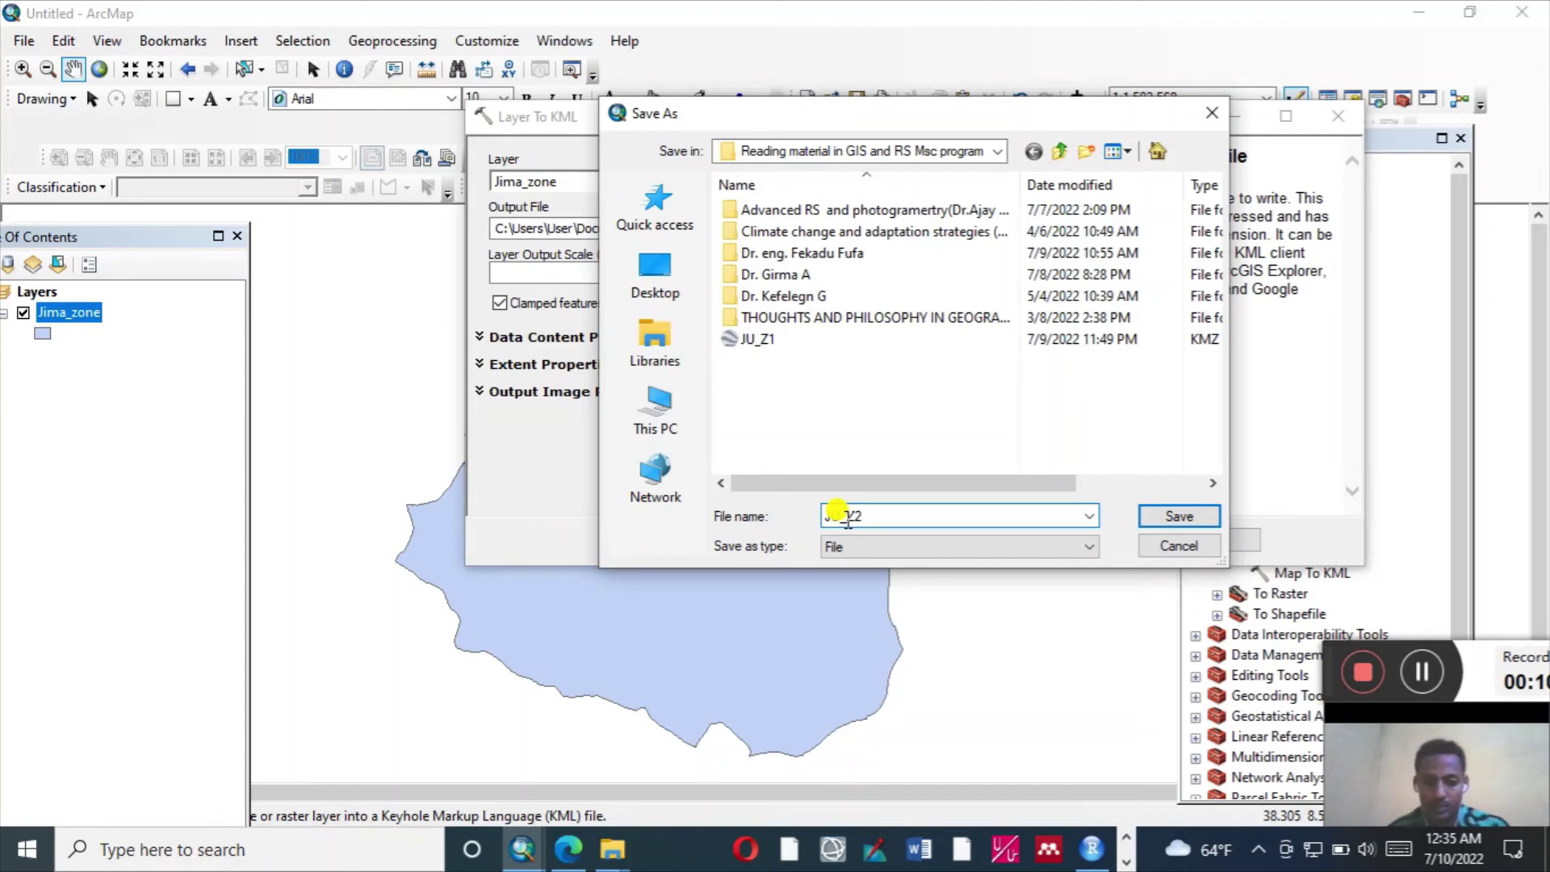
click(1181, 517)
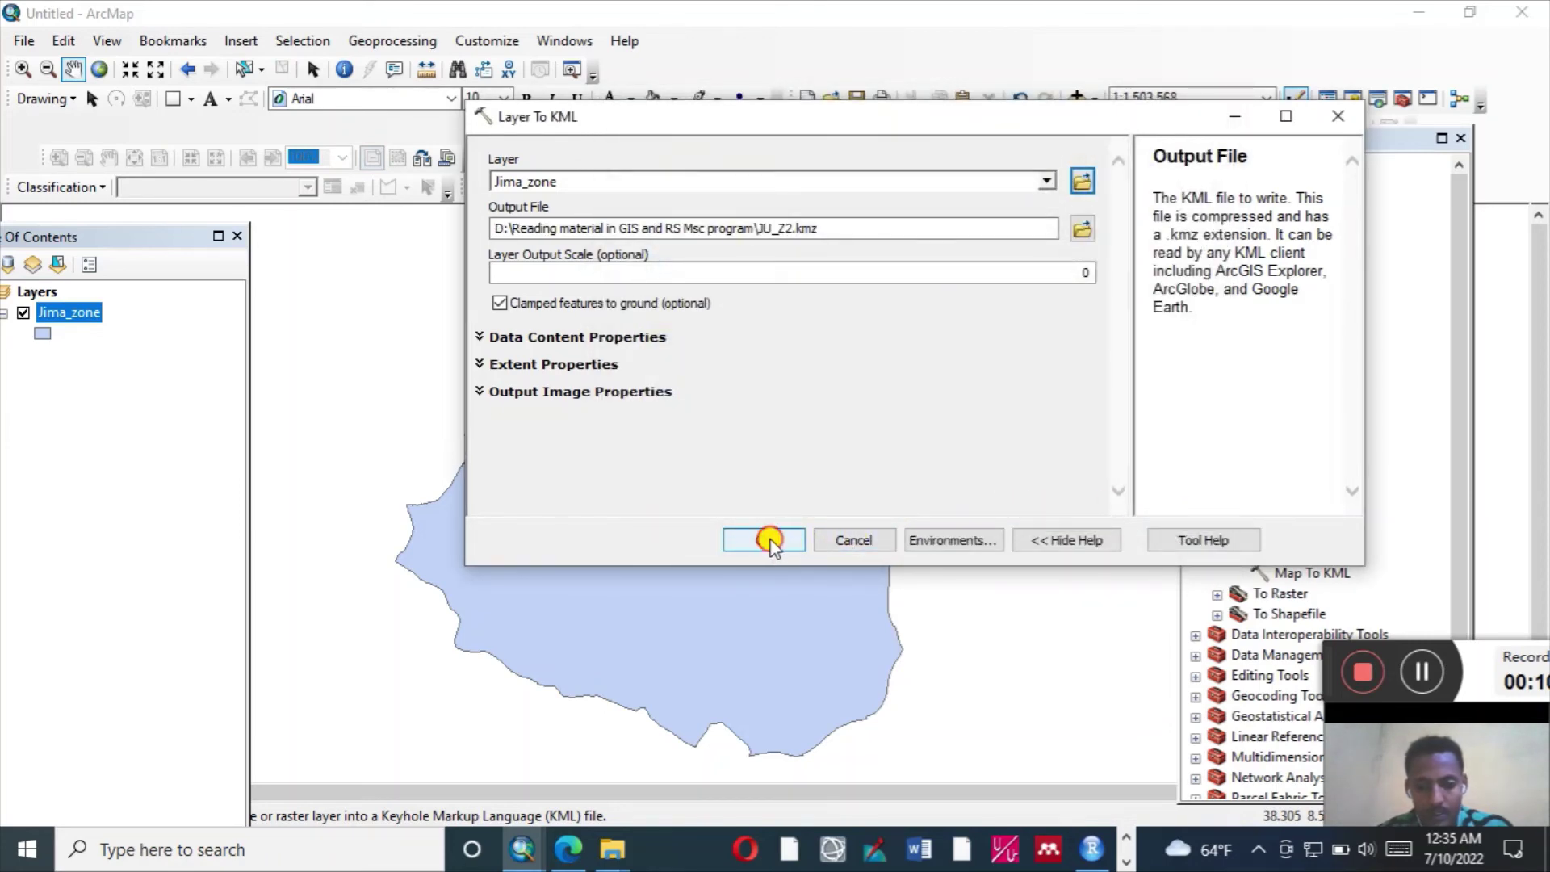
- Run Layer To KML and dismiss the completion notification
click(765, 539)
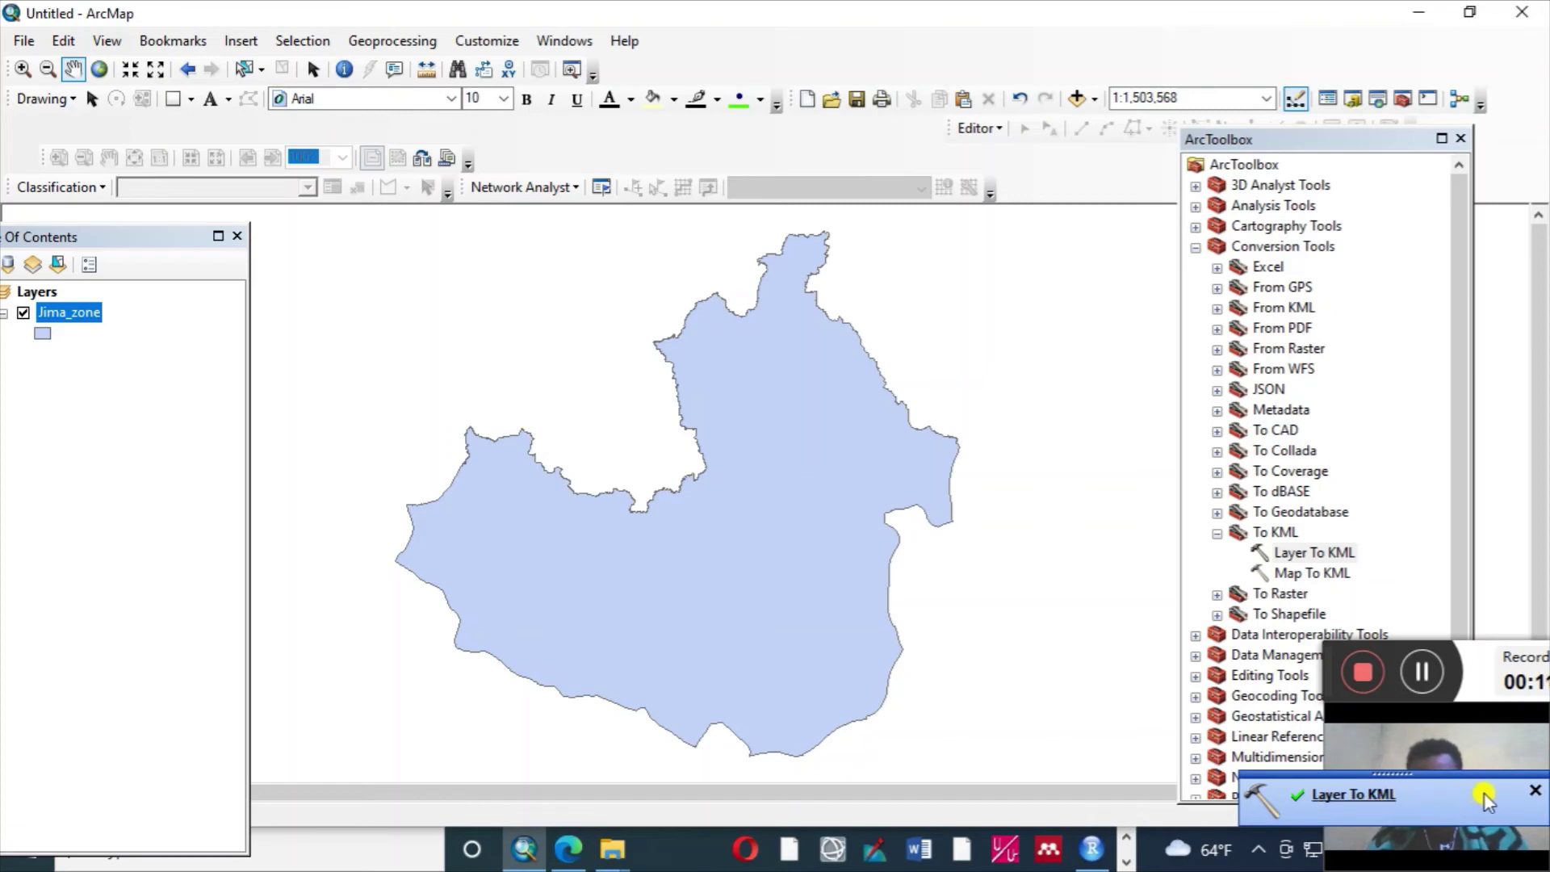
click(1539, 793)
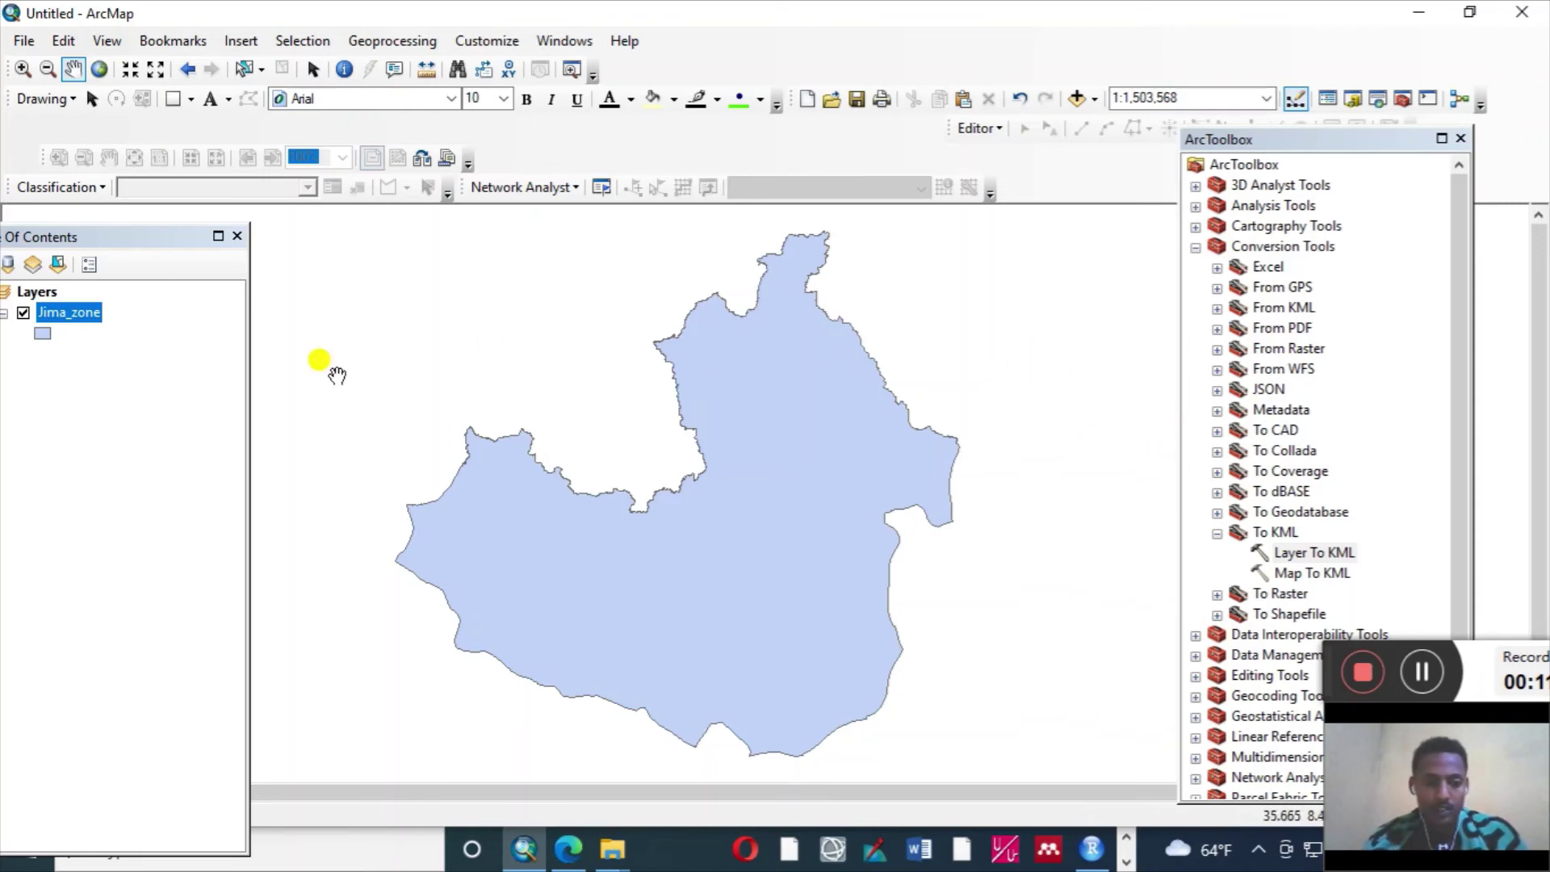
- Minimize the ArcMap, Excel, browser, Notepad and Downloads windows to clear the desktop
click(1413, 13)
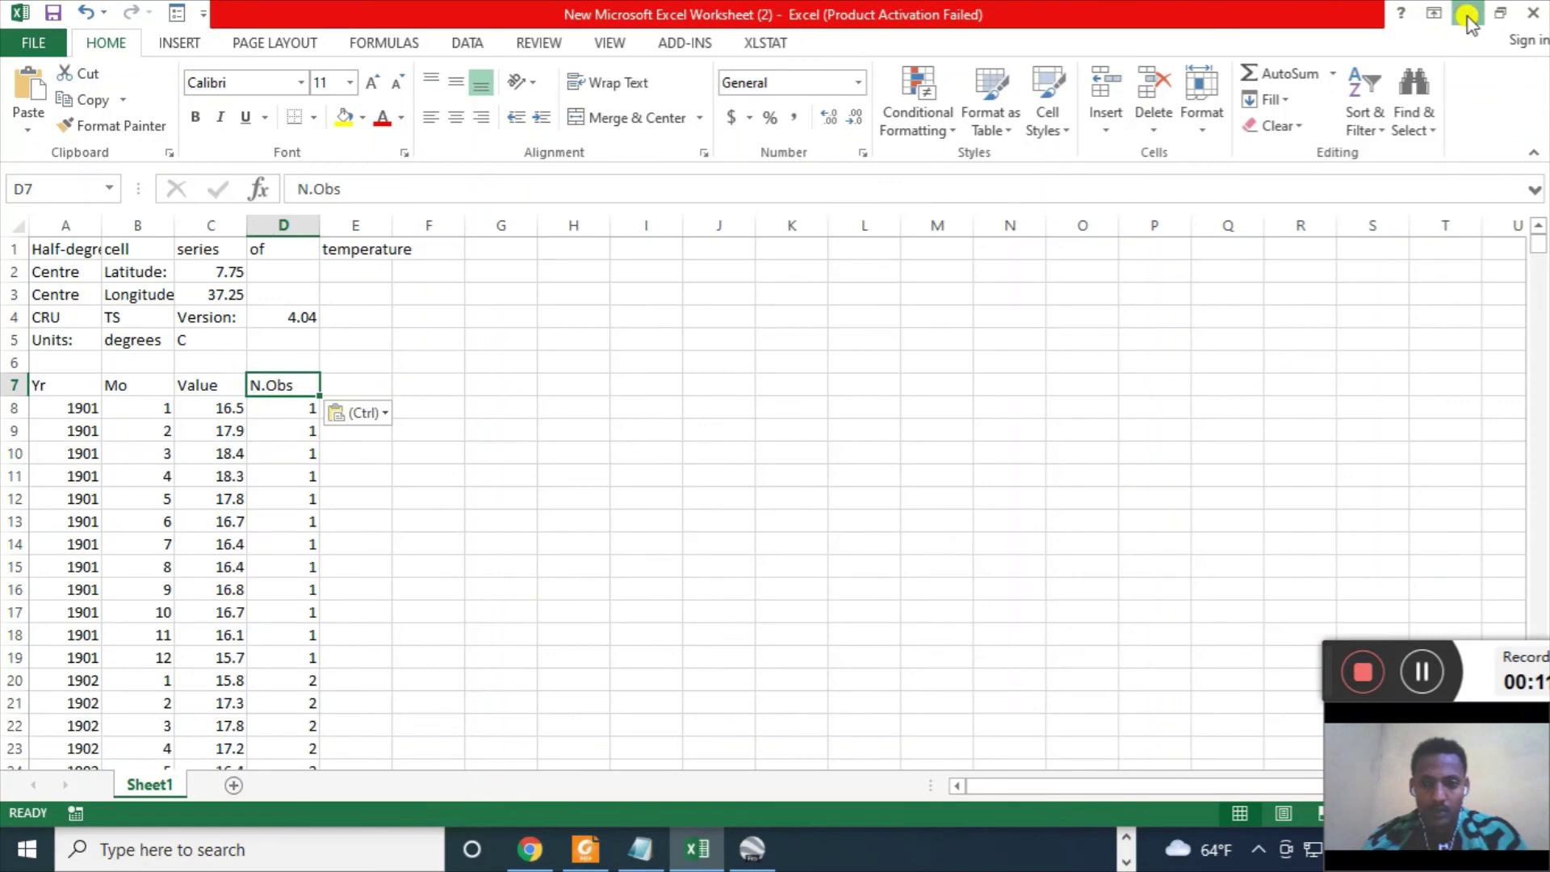
click(1467, 14)
click(1422, 20)
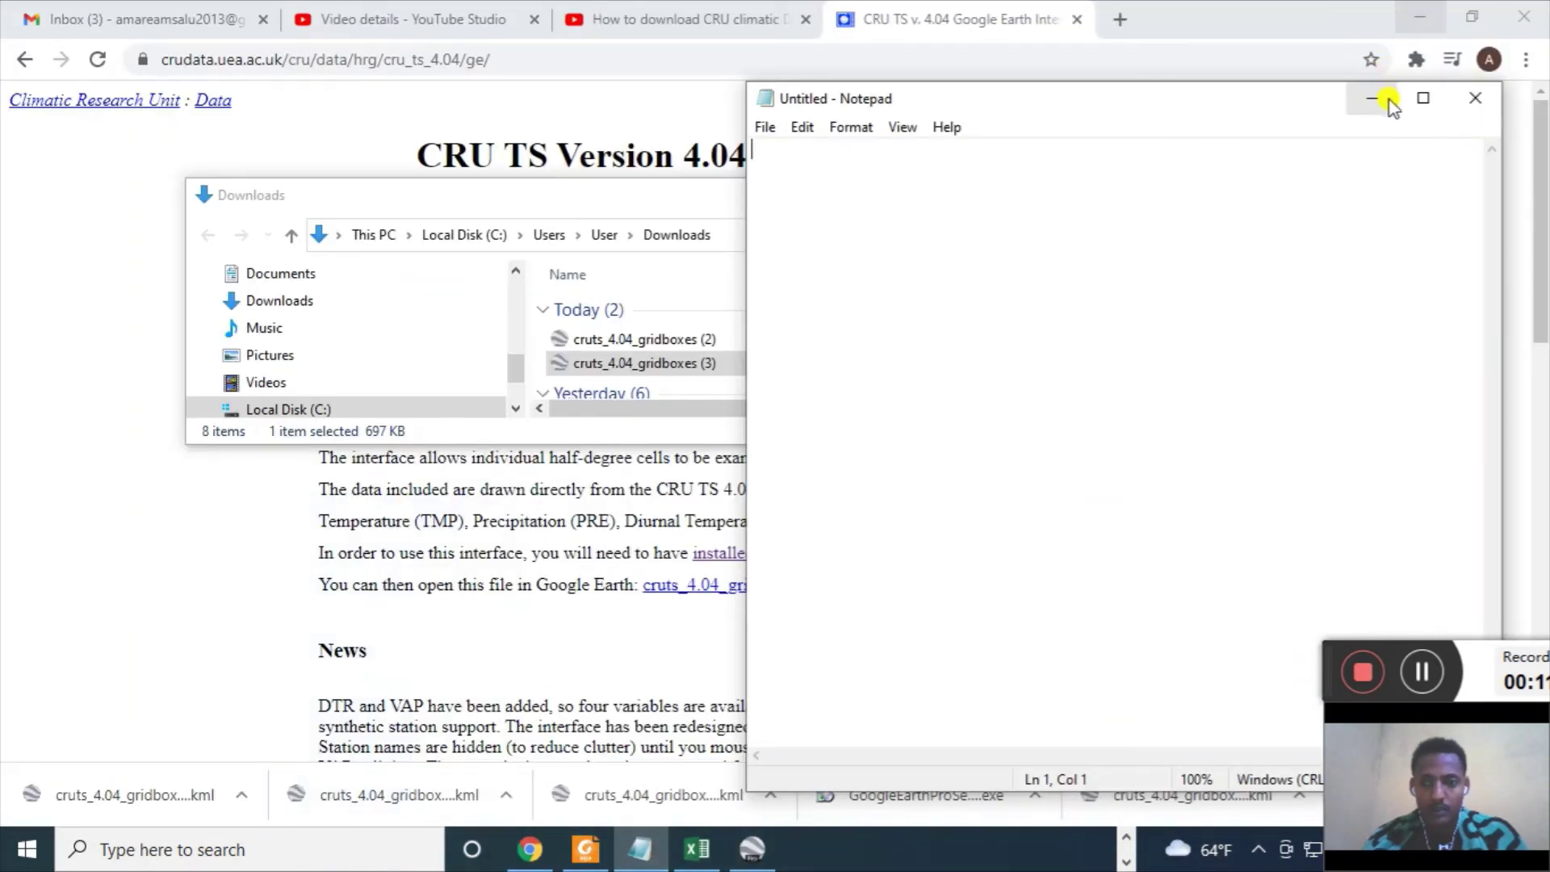
click(1389, 98)
click(1420, 16)
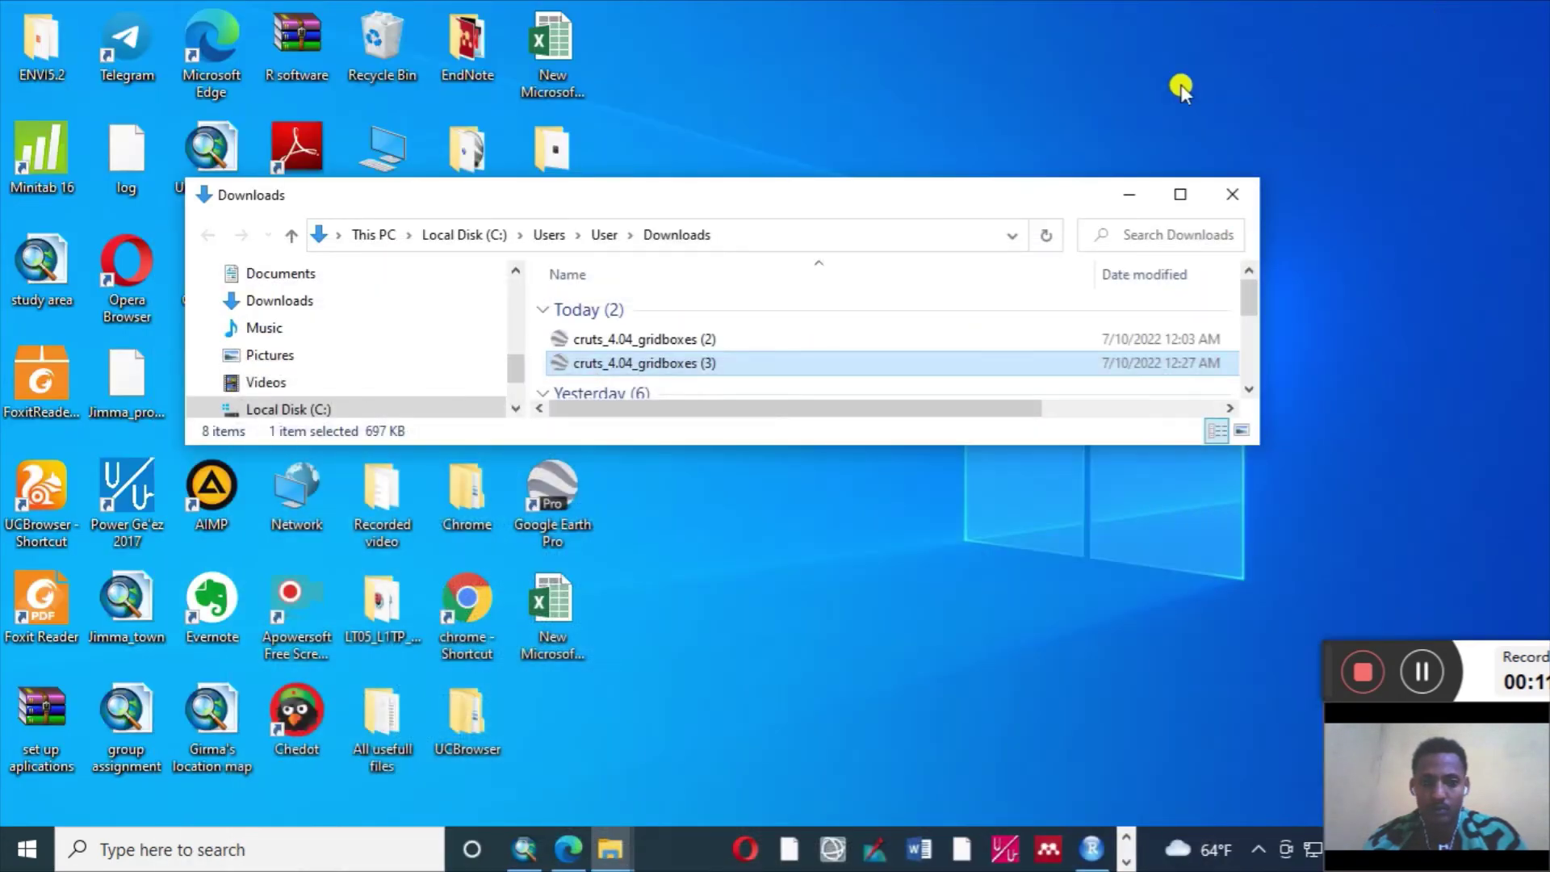
click(1130, 194)
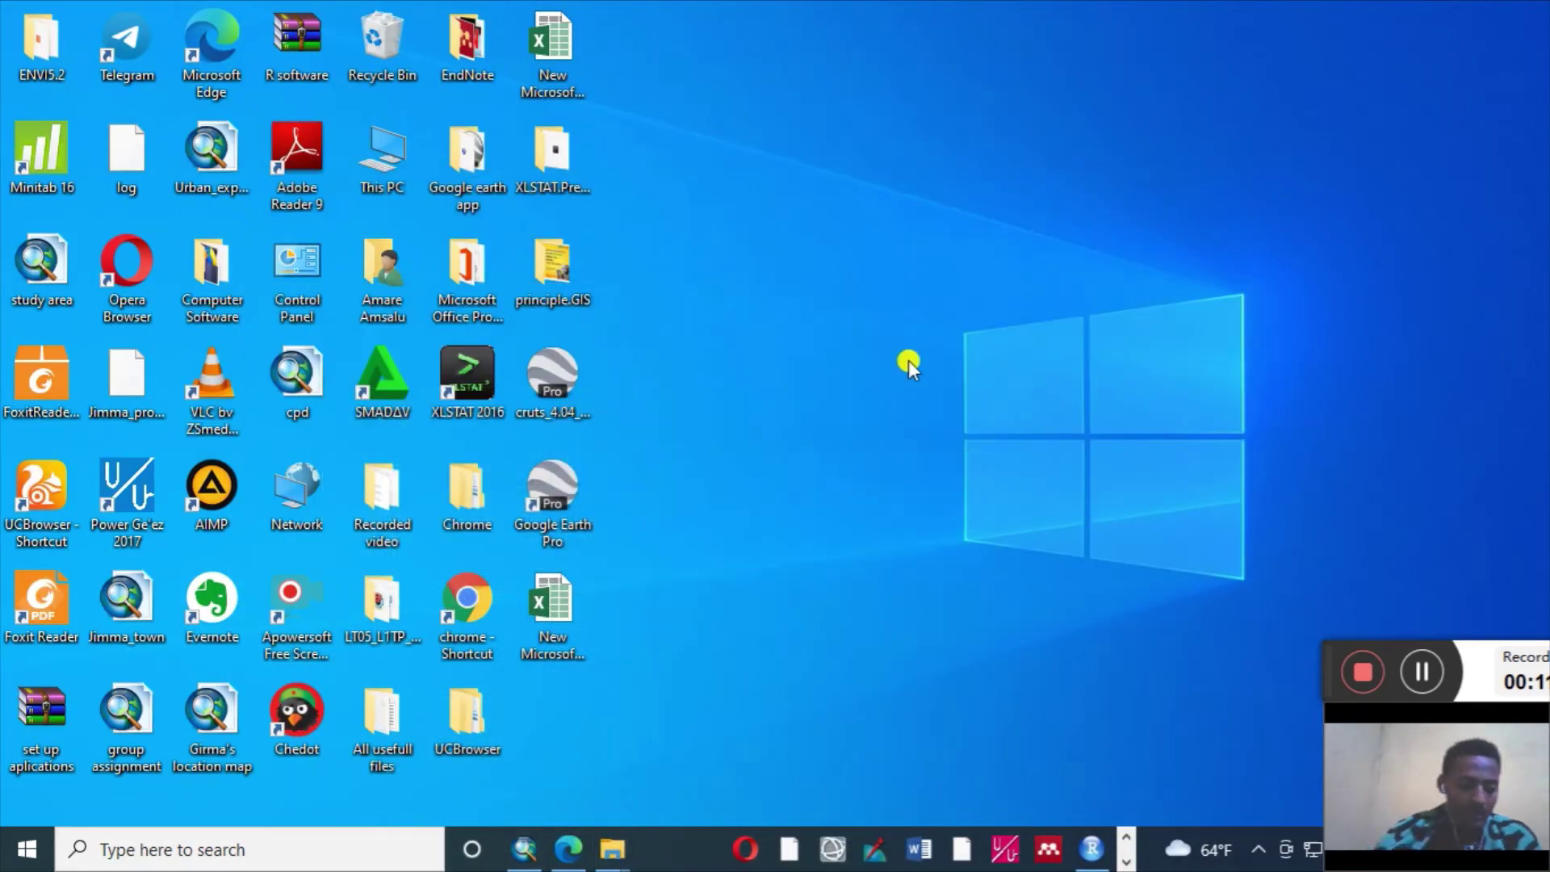
- Open JU_Z2 from D:\Reading material in GIS and RS Msc program in File Explorer
key(super+e)
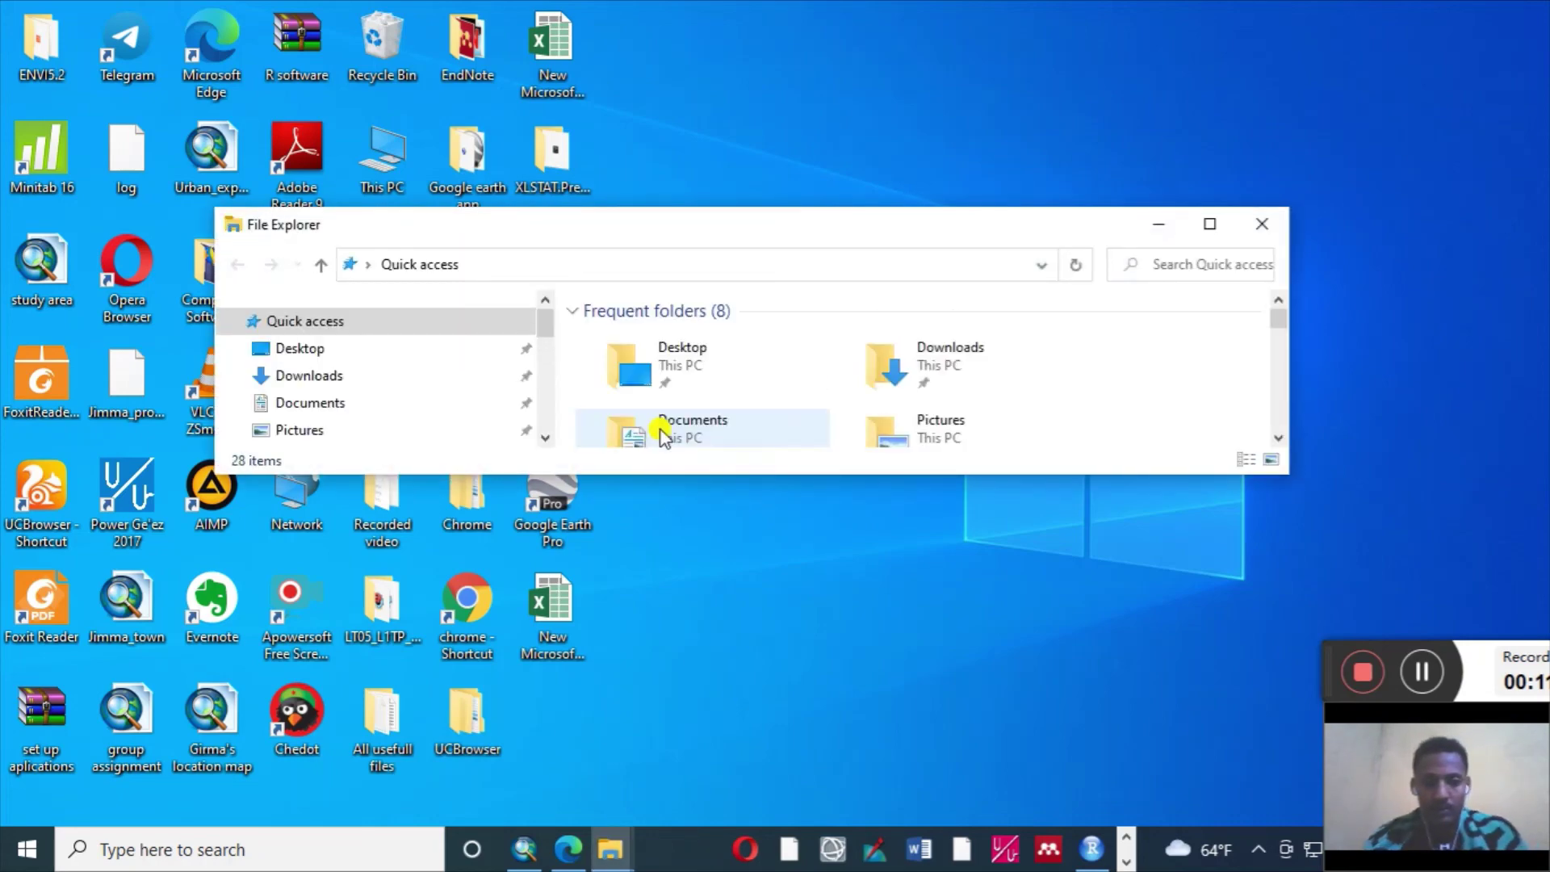
click(1210, 226)
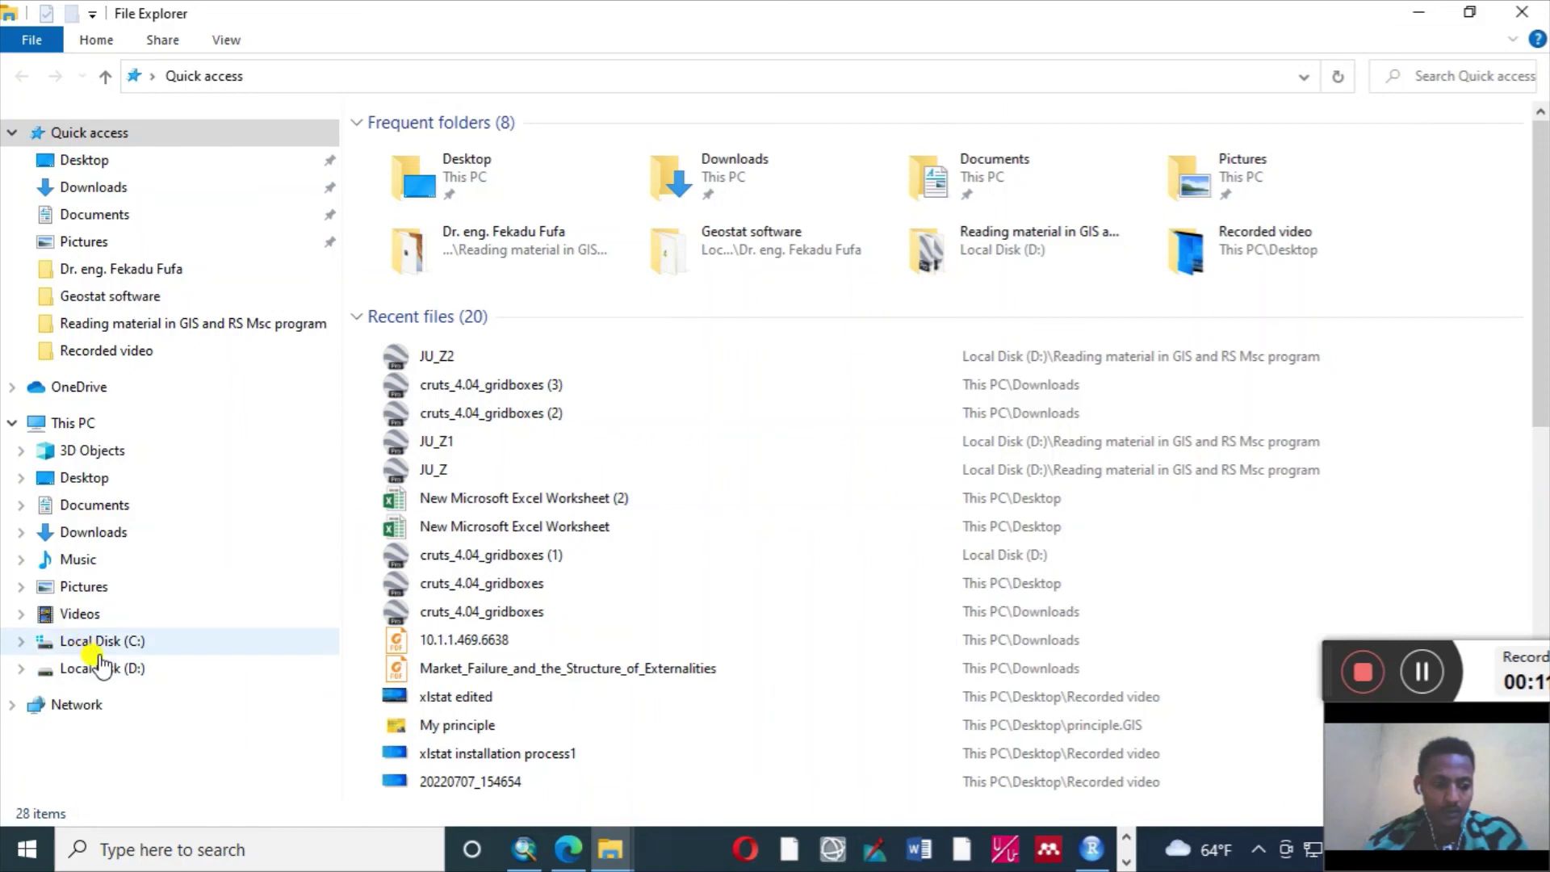
click(105, 670)
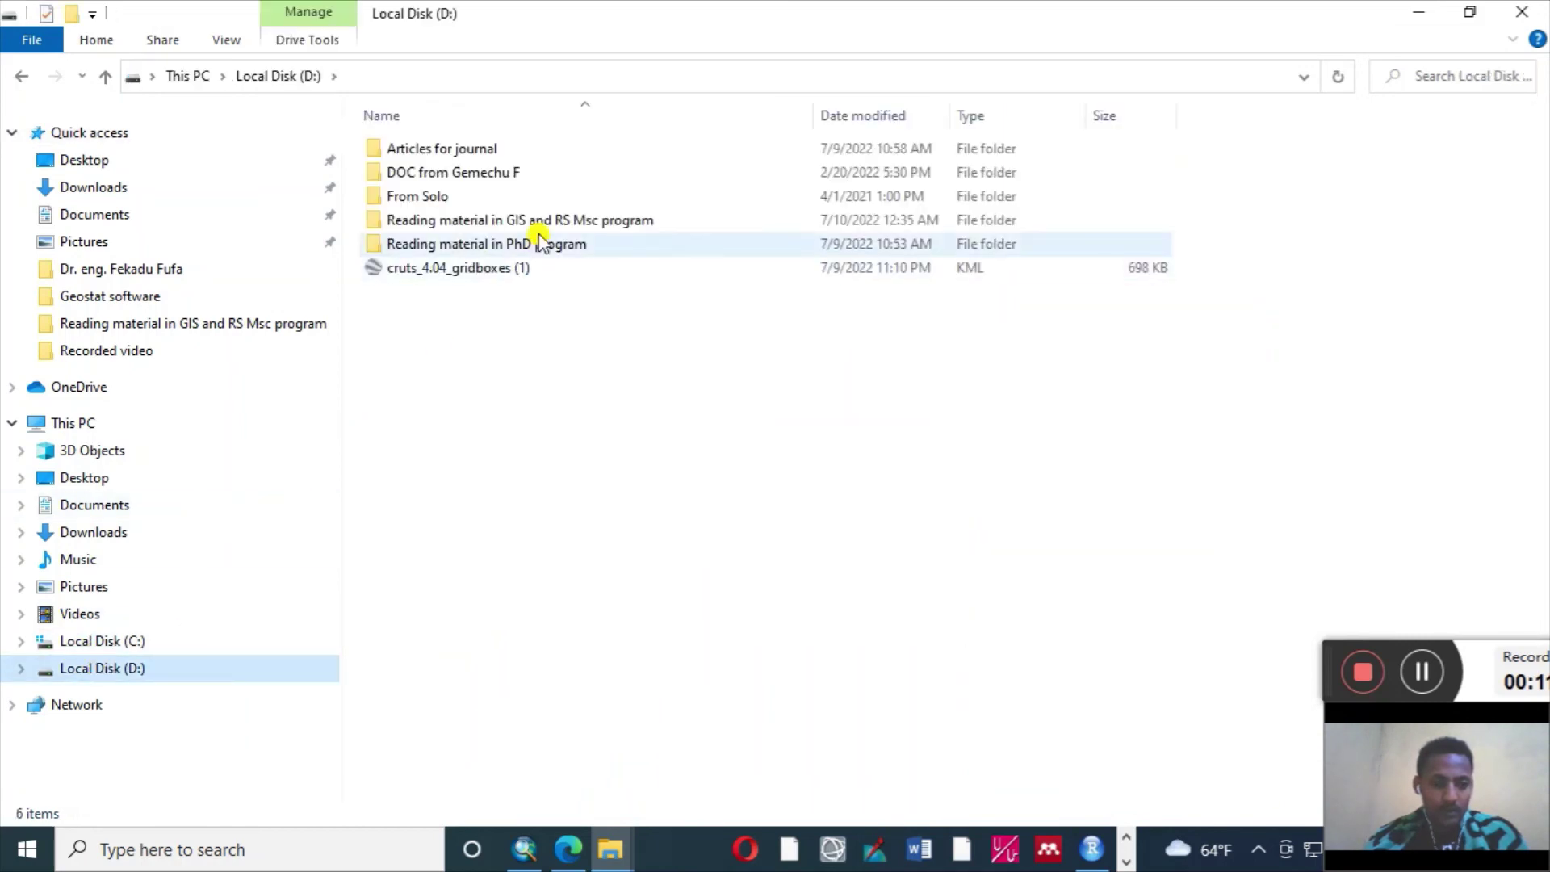
double_click(463, 220)
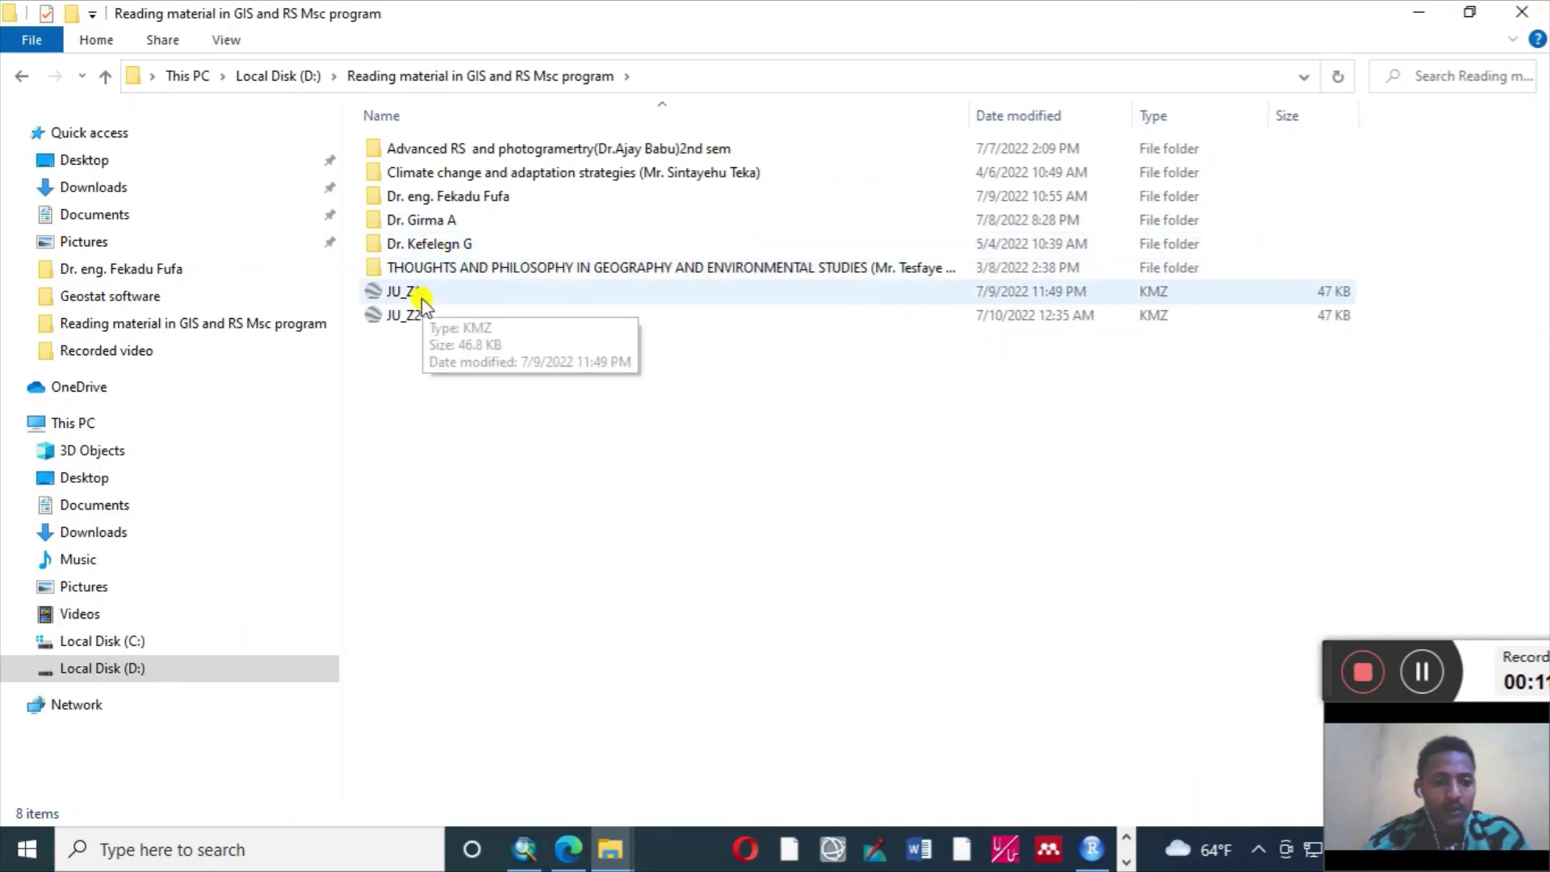
double_click(402, 316)
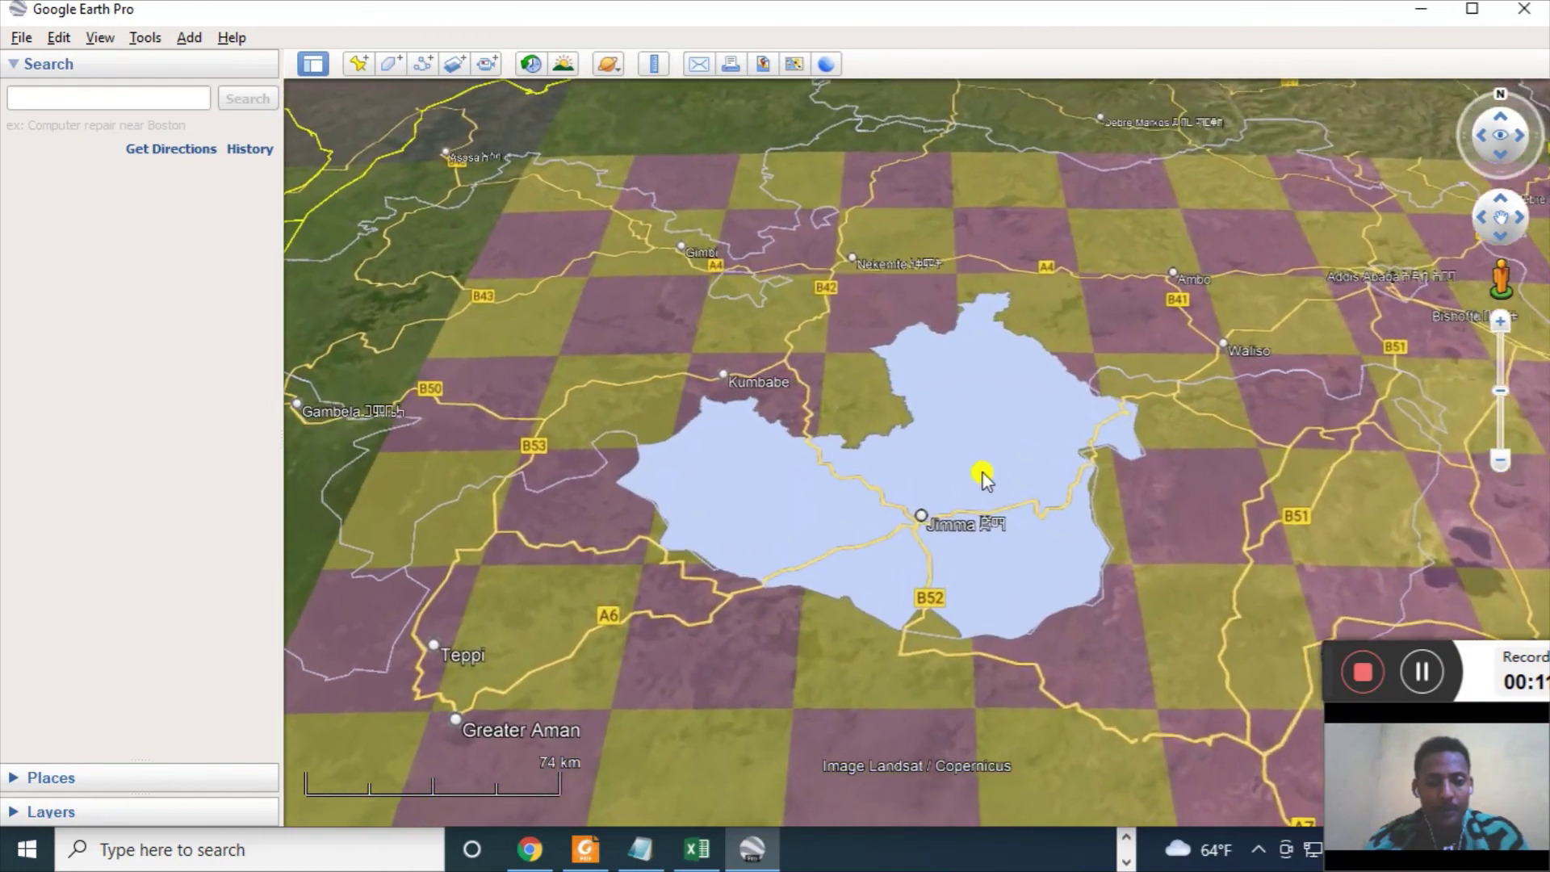
- Pan and zoom around the Jimma polygon to see which CRU grid cells it covers
drag(1009, 500, 844, 457)
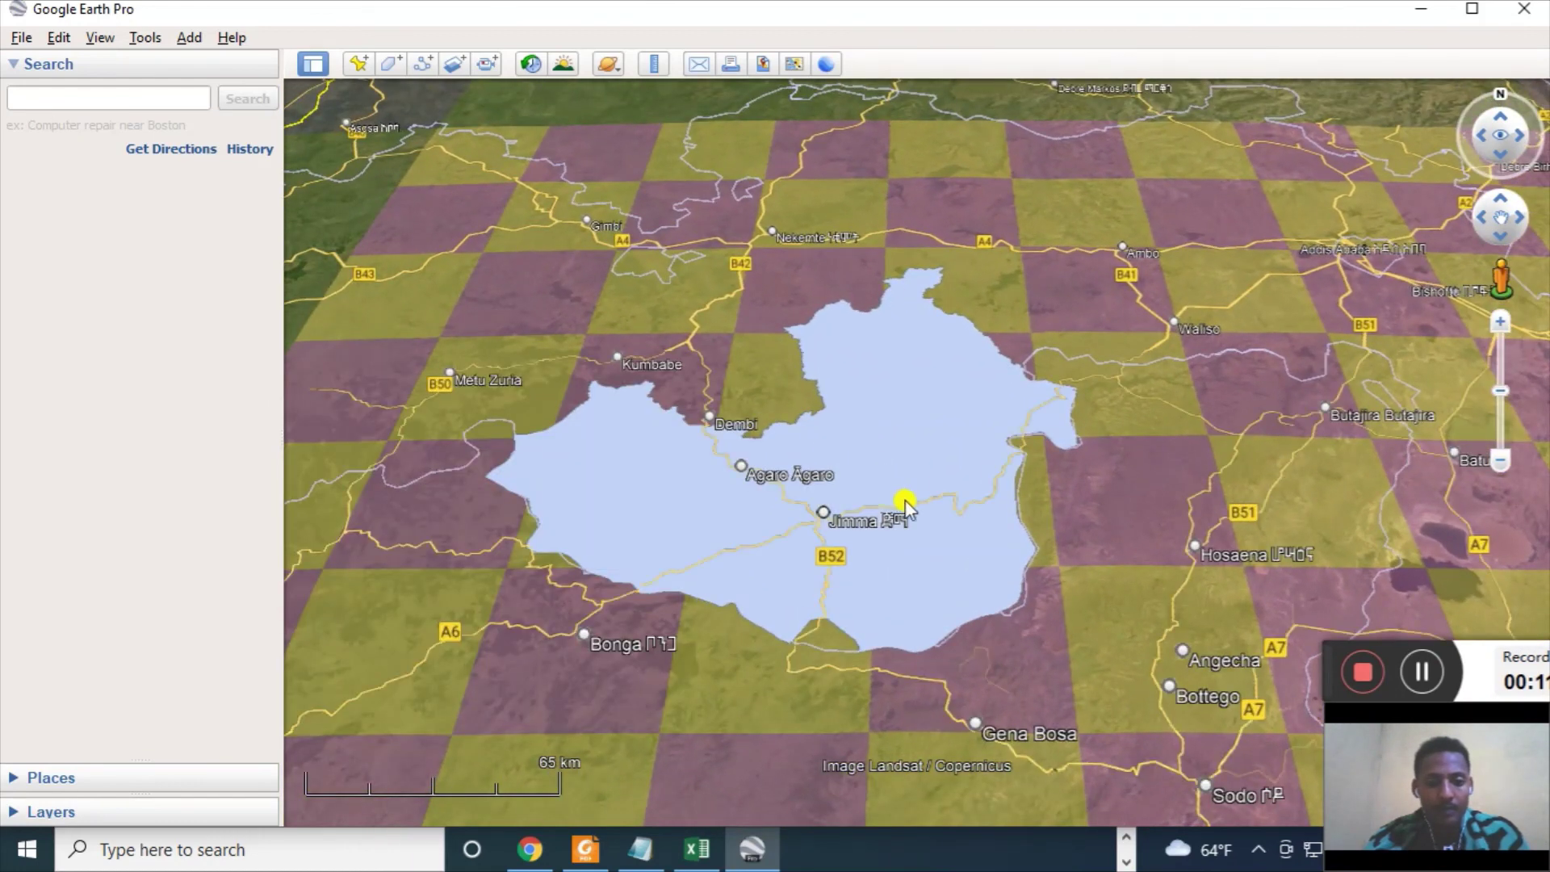
double_click(904, 501)
right_click(904, 494)
right_click(903, 494)
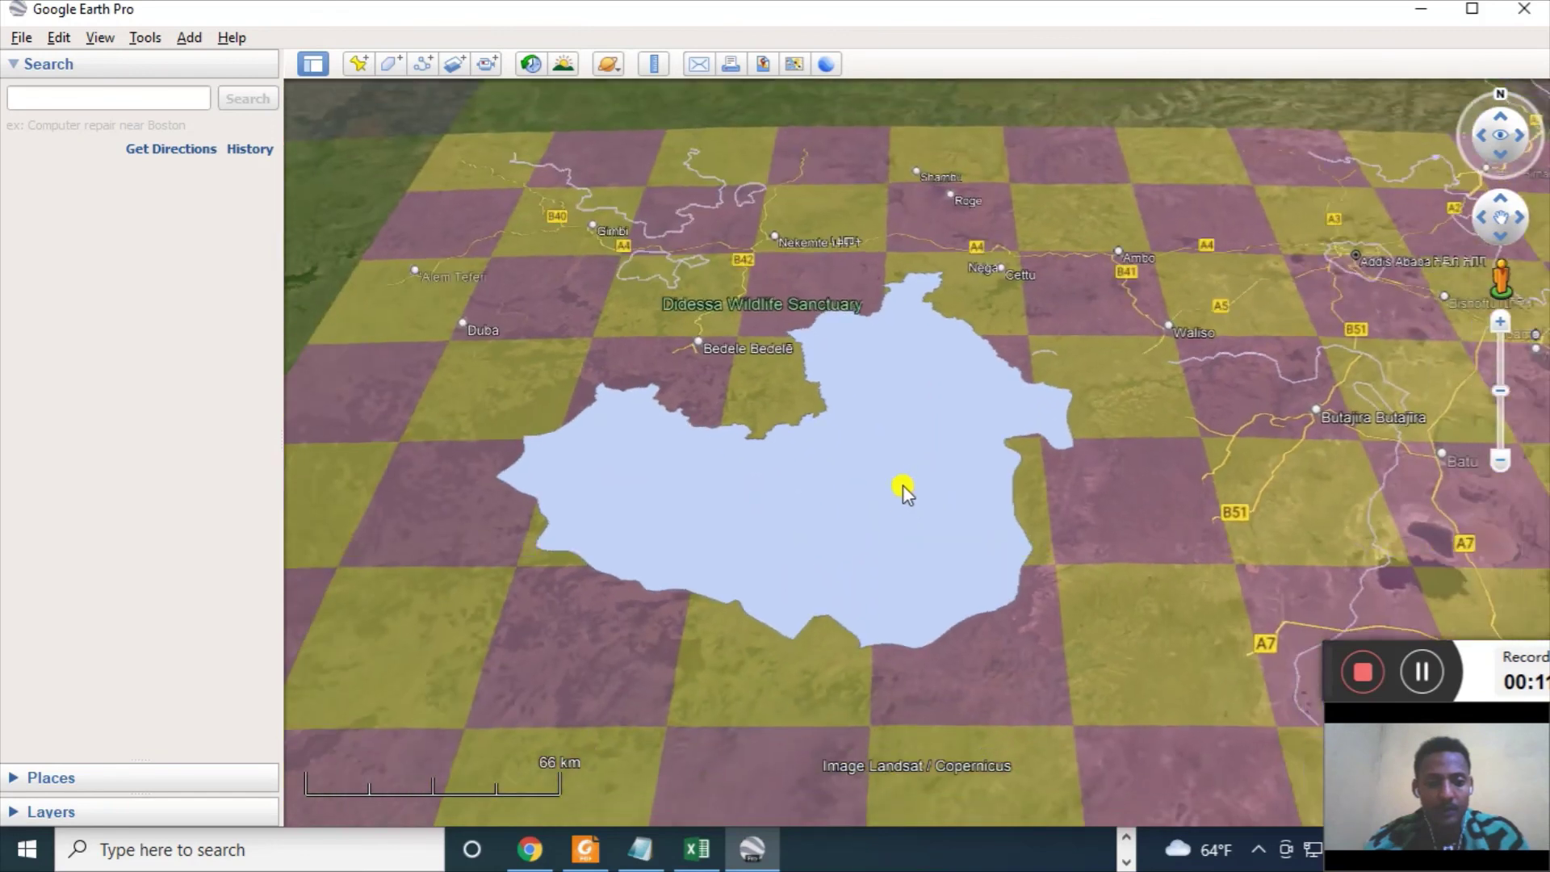
scroll(904, 476, up, 2)
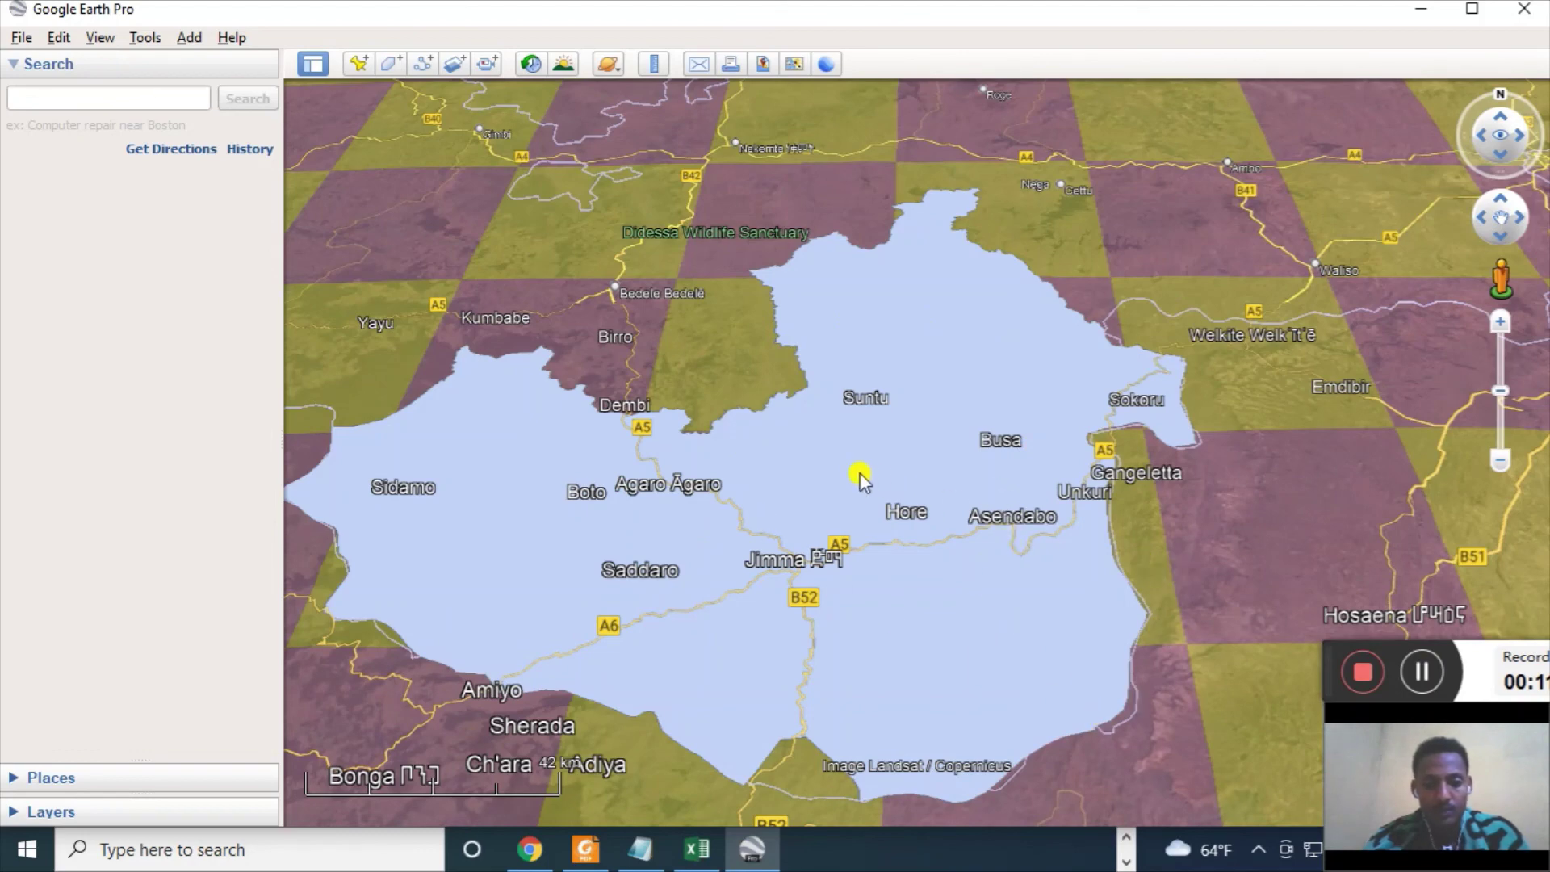
scroll(860, 479, down, 2)
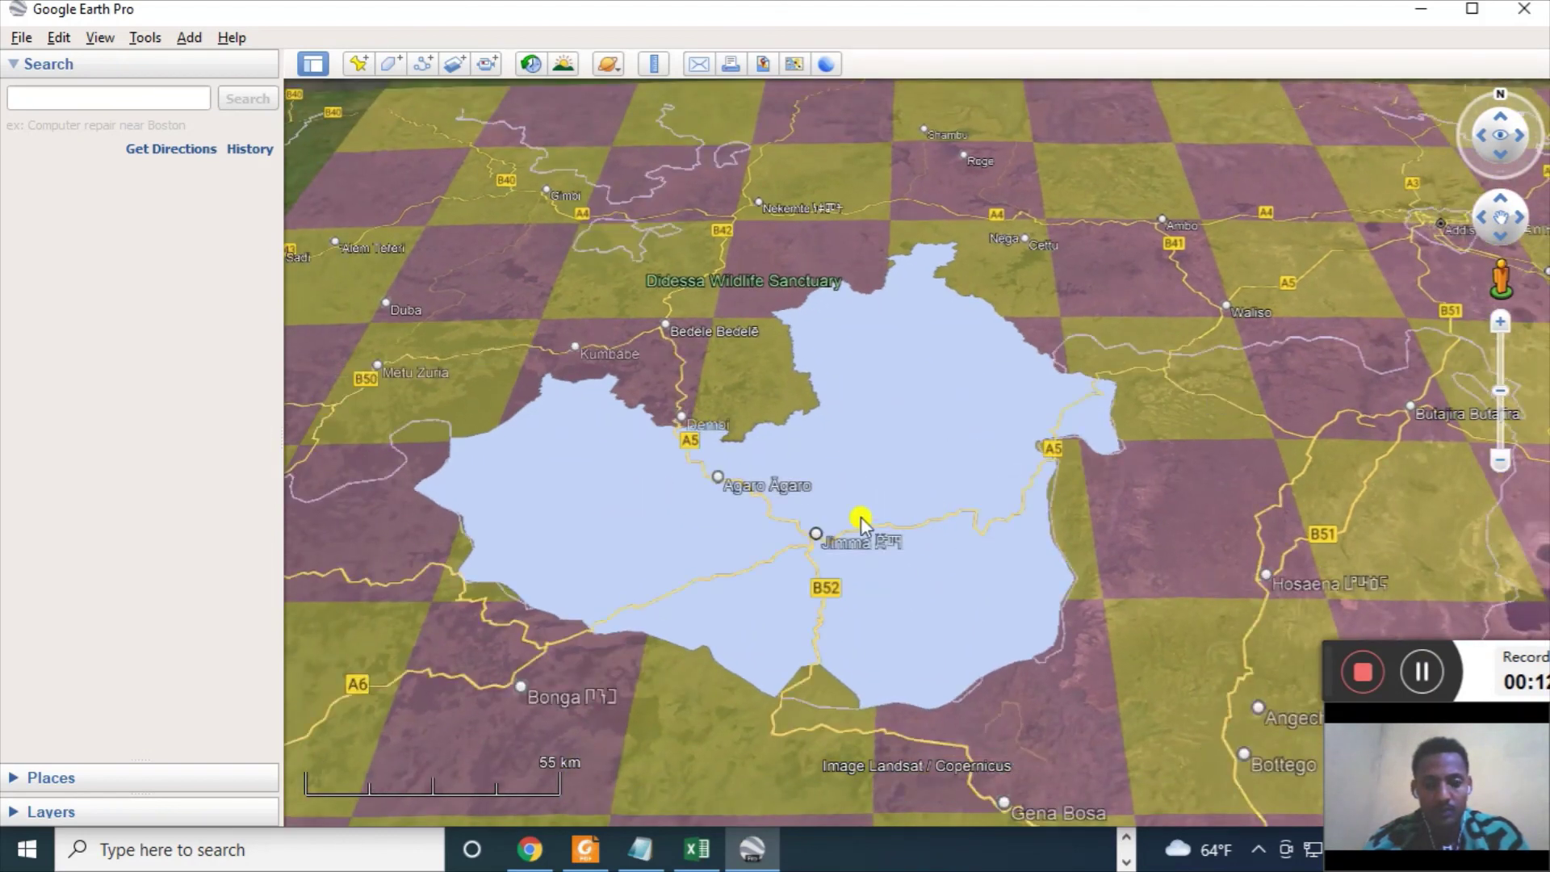